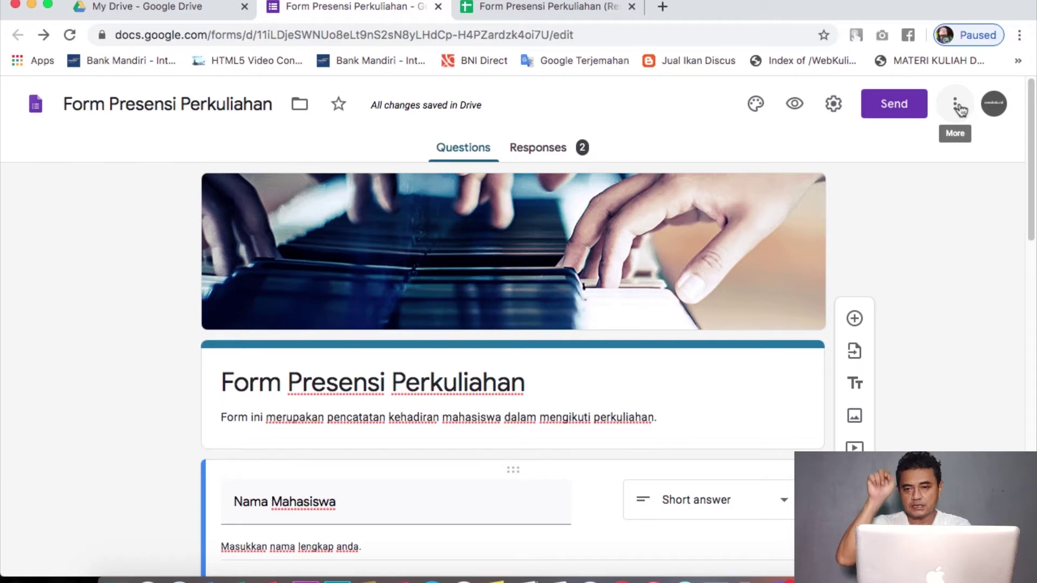
Step: Search the add-on marketplace for form limiting tools and open the formLimiter page
left_click(959, 108)
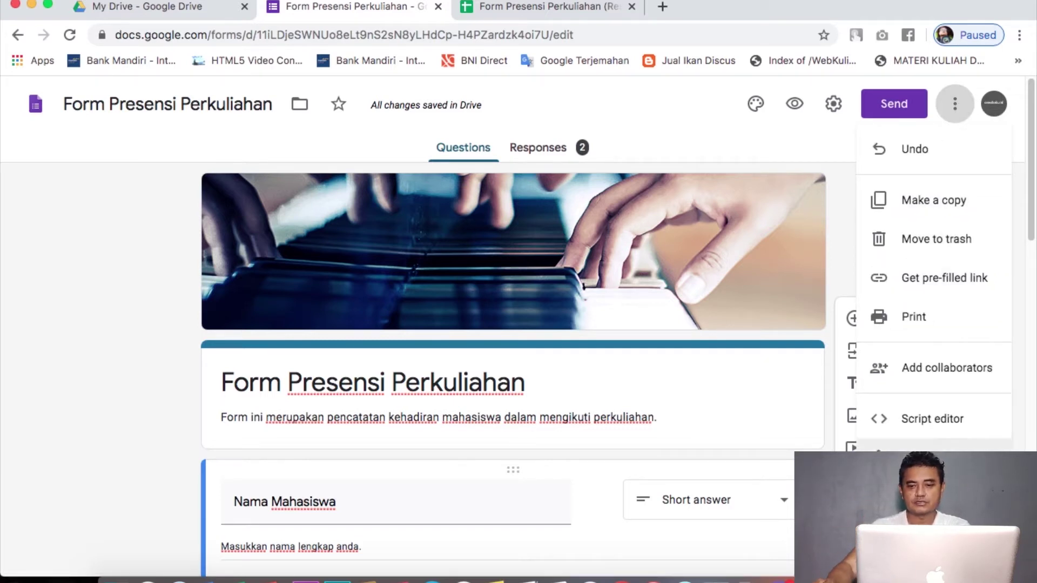
left_click(945, 452)
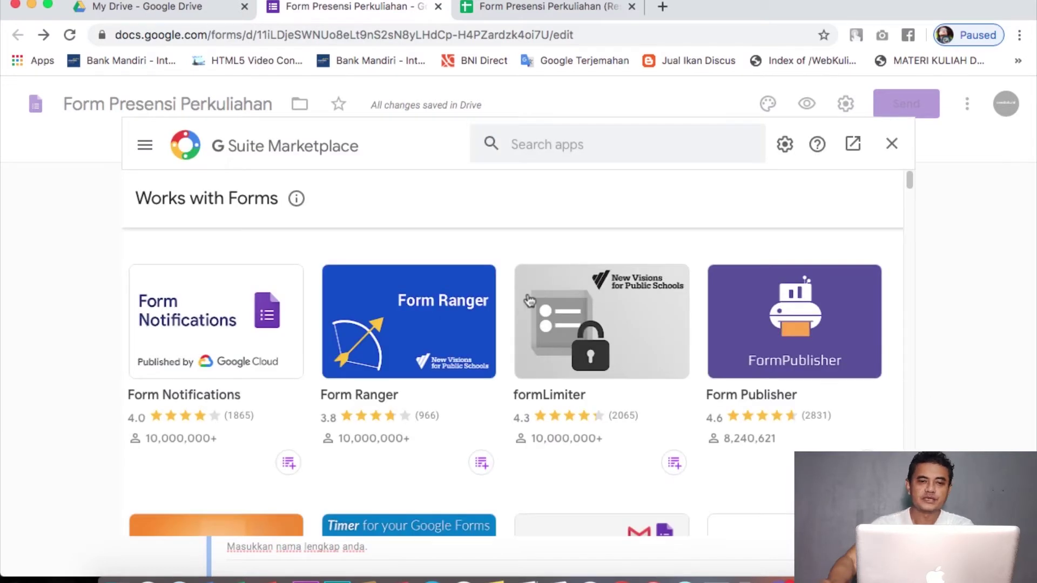
left_click(554, 145)
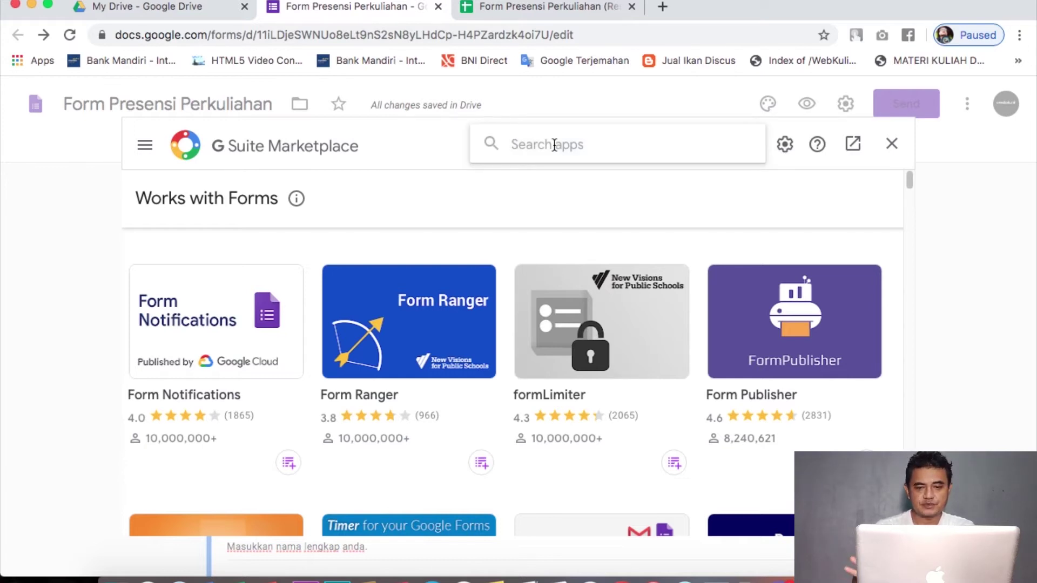
type("form")
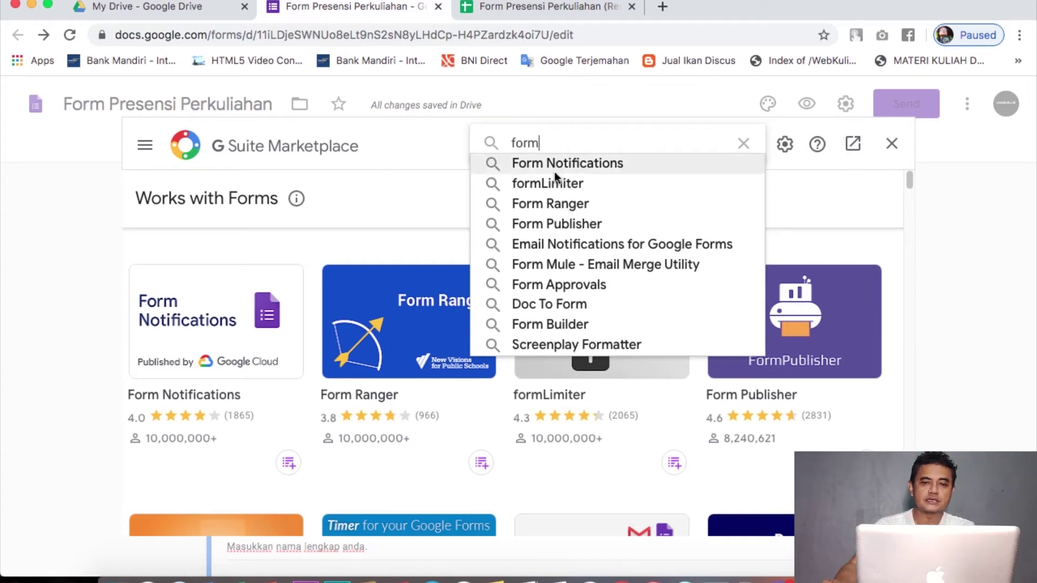
left_click(554, 183)
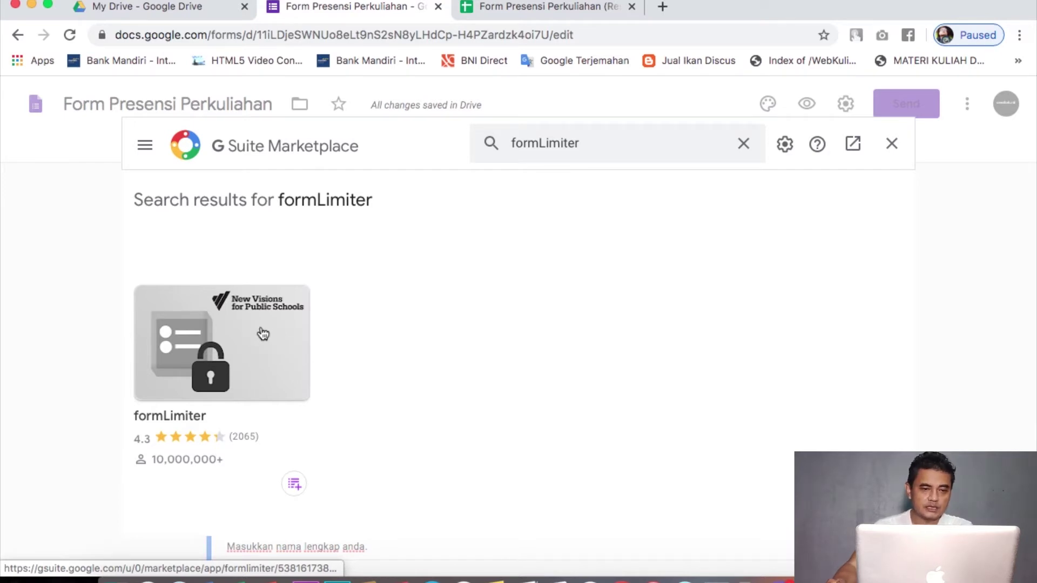
left_click(255, 331)
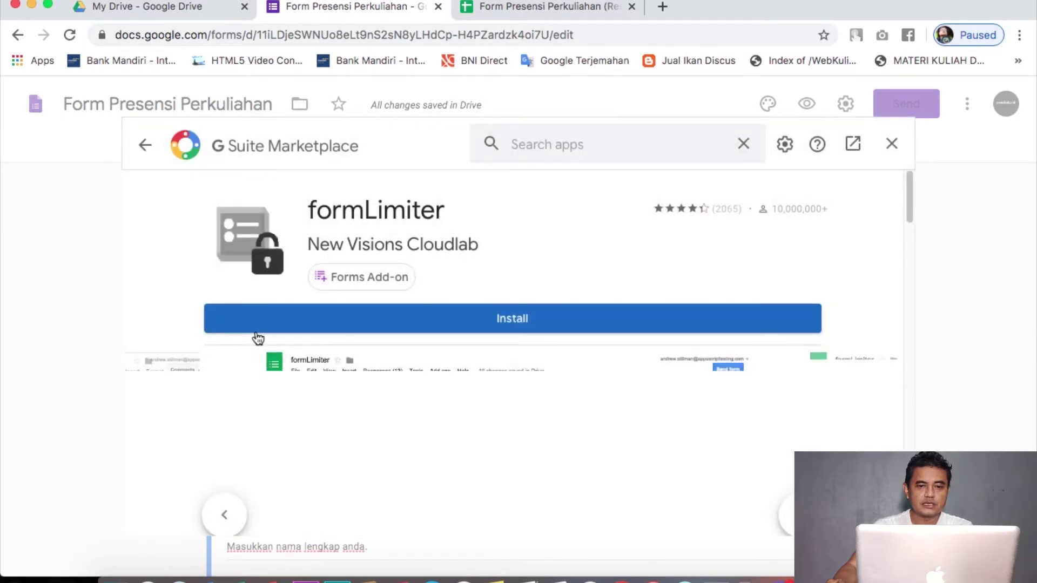
Step: Install the formLimiter add-on with the signed-in Google account and grant it the requested permissions
left_click(516, 321)
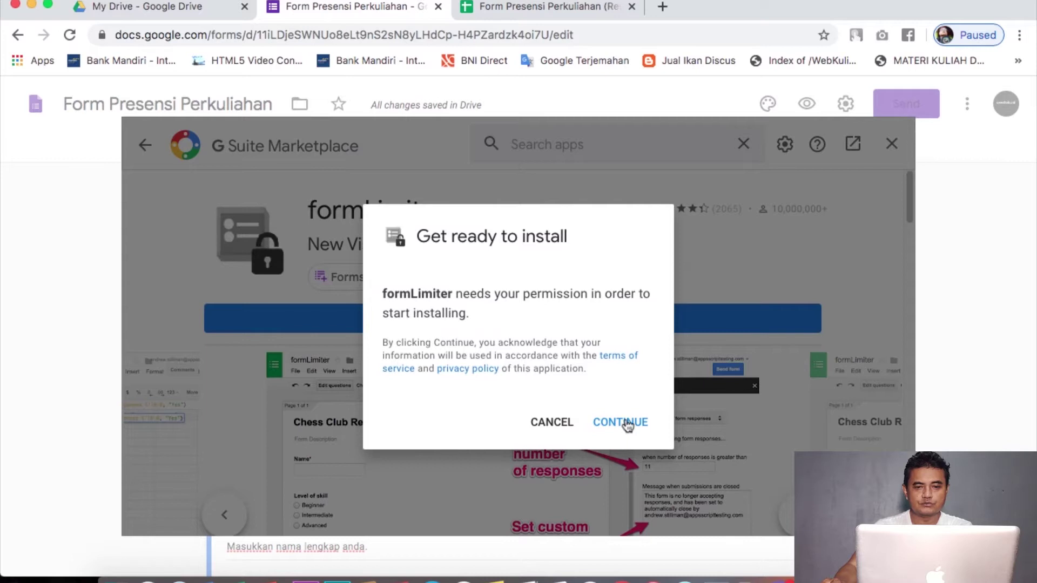
left_click(625, 425)
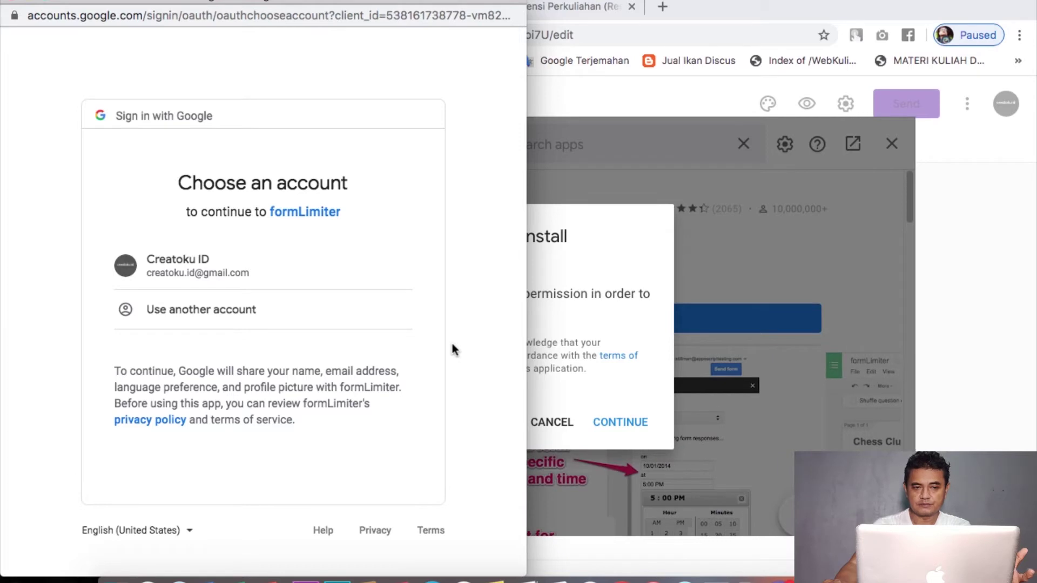
left_click(255, 273)
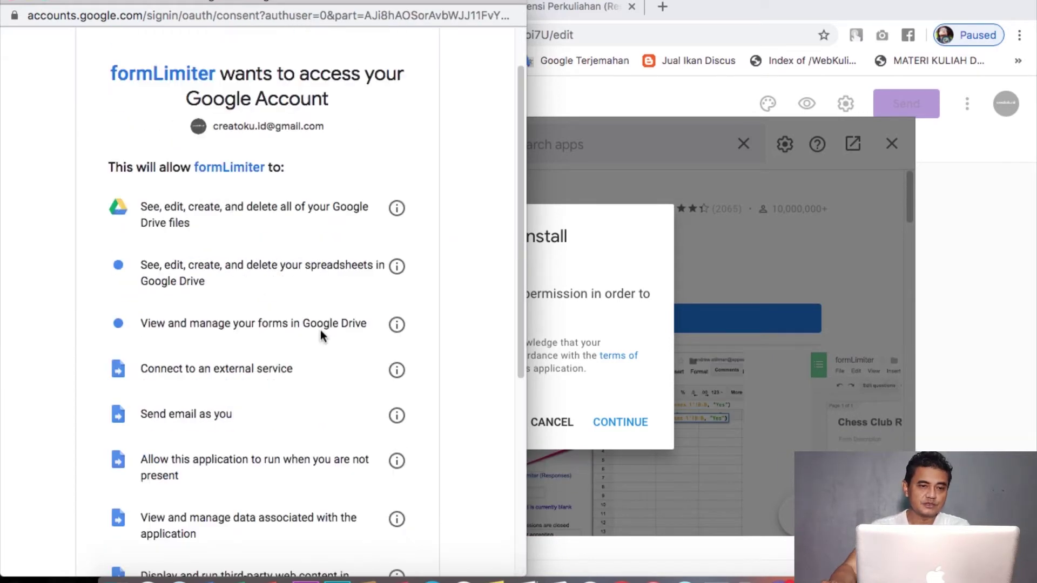
scroll(320, 329, "down", 10)
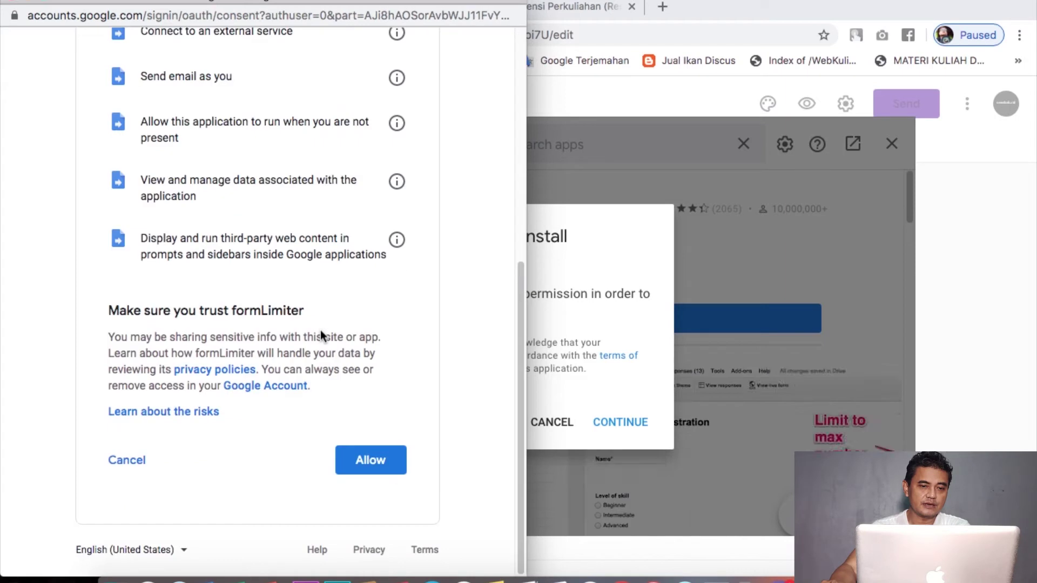
left_click(371, 462)
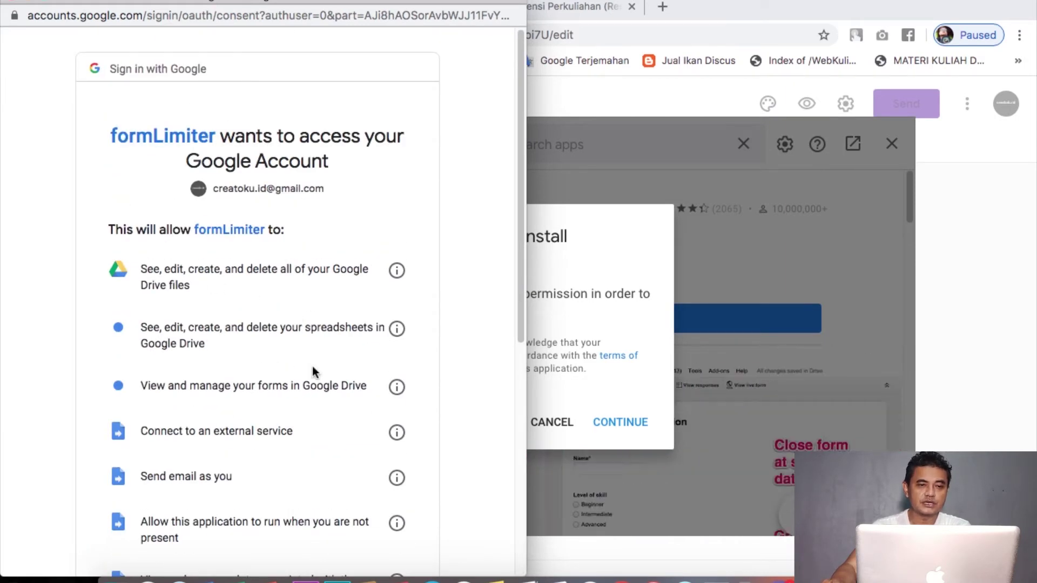
scroll(329, 370, "down", 10)
left_click(364, 465)
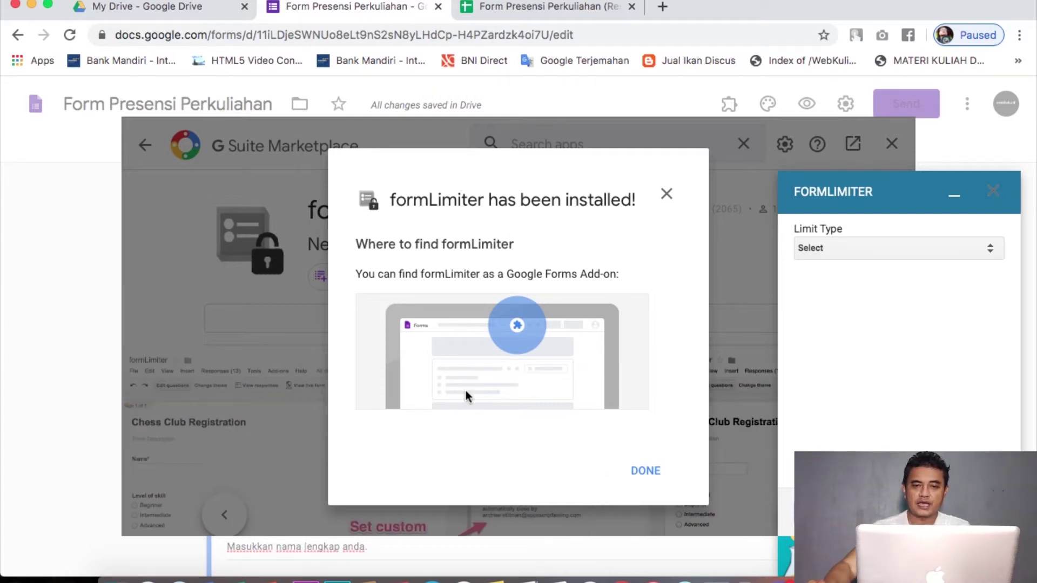
left_click(646, 472)
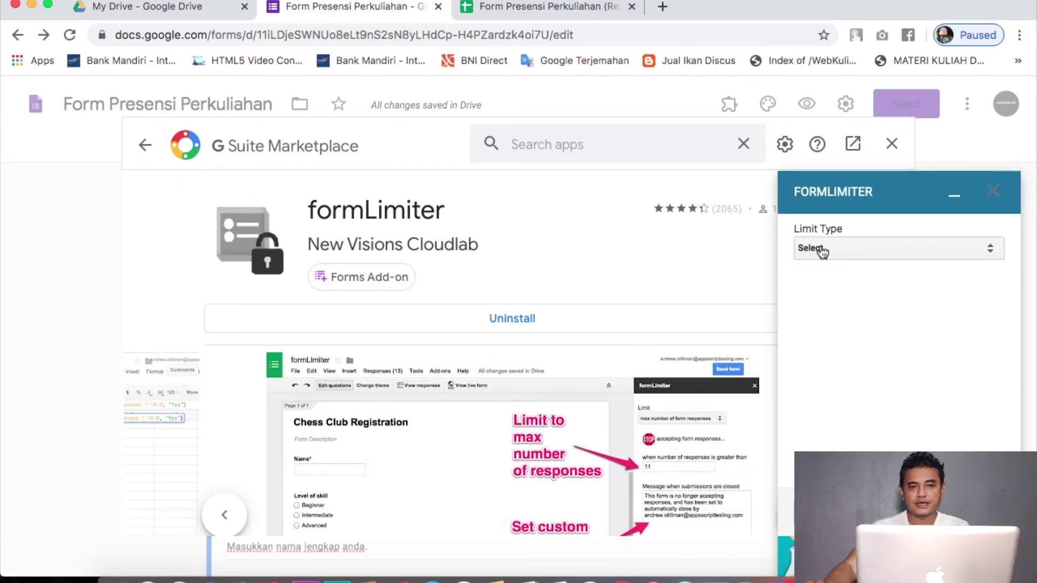
Step: Minimize the formLimiter panel and close the G Suite Marketplace to return to the form editor
left_click(954, 200)
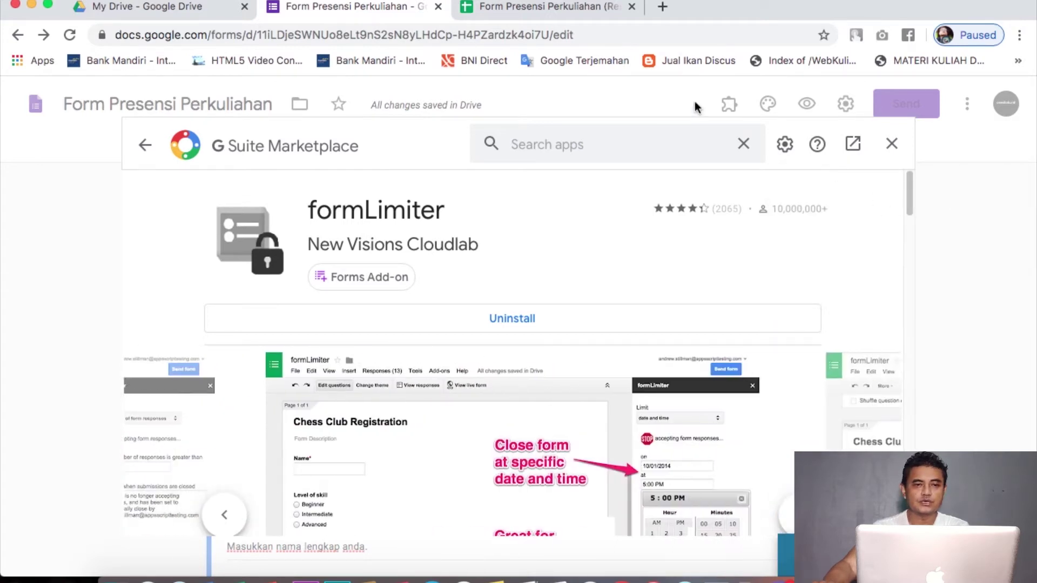
left_click(902, 146)
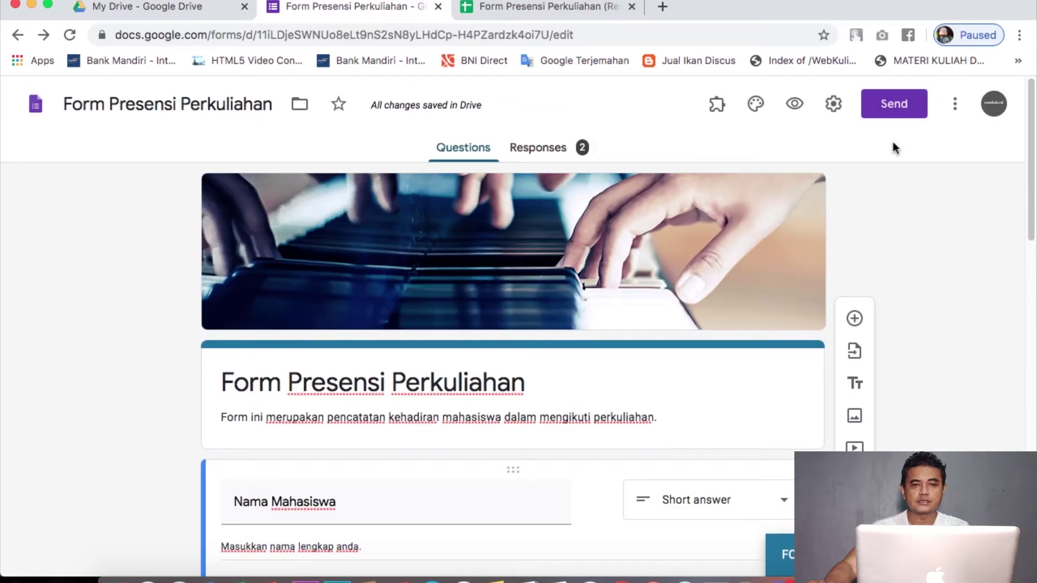
scroll(596, 245, "down", 5)
scroll(594, 248, "up", 5)
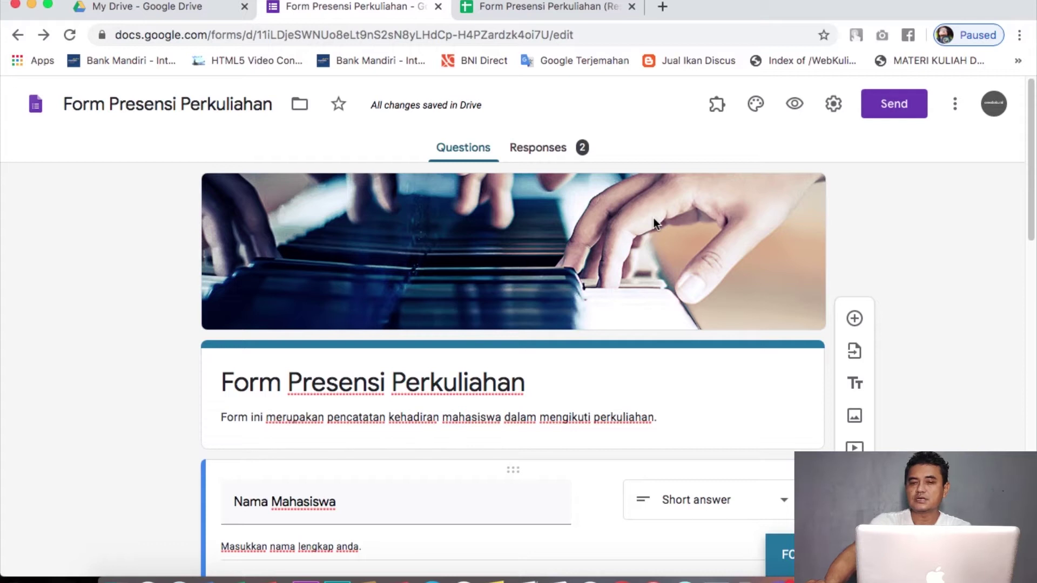
Step: Open the formLimiter settings from the form's installed add-ons
left_click(722, 108)
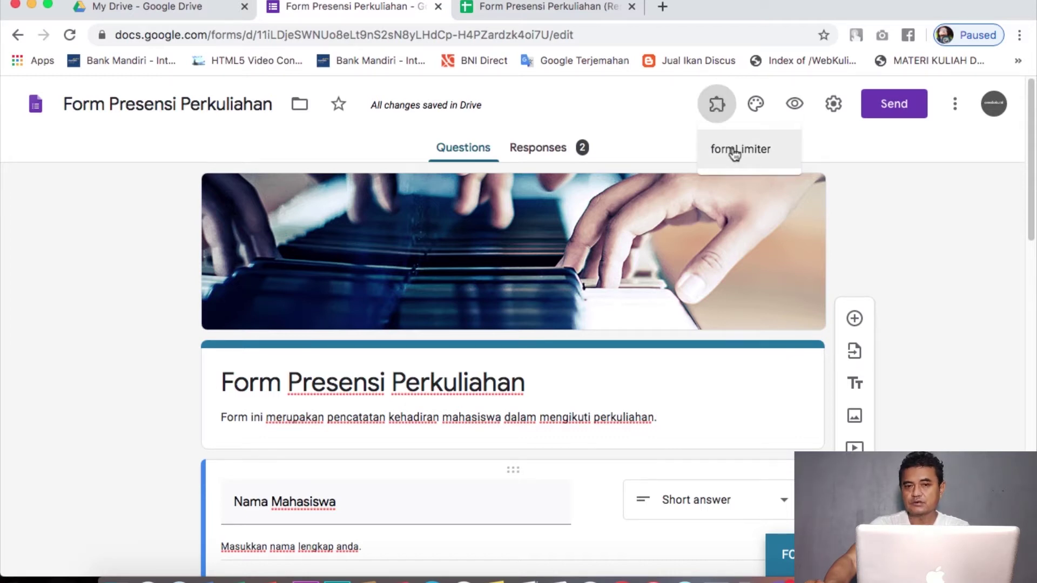
left_click(644, 99)
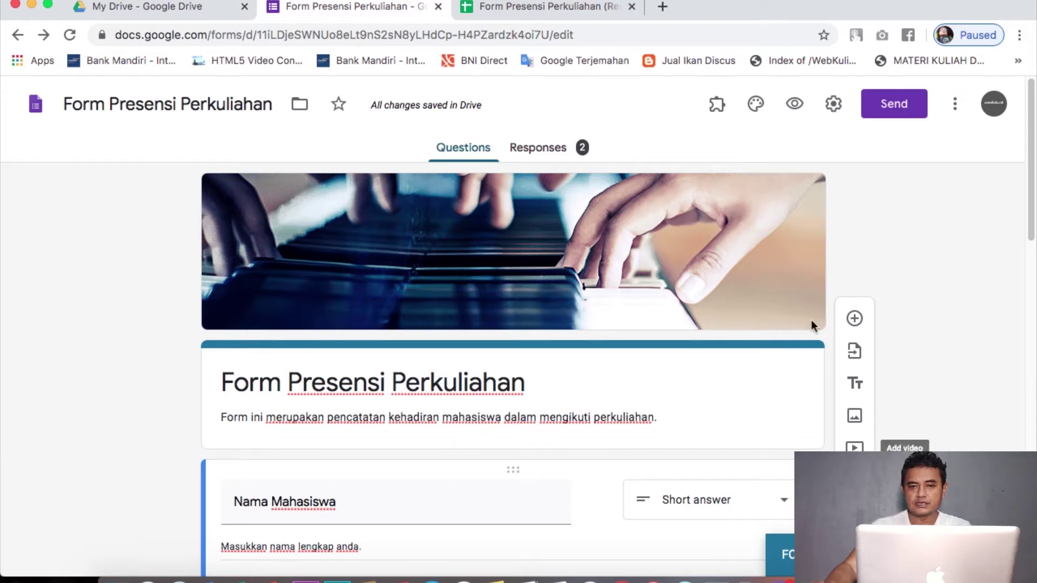
left_click(718, 103)
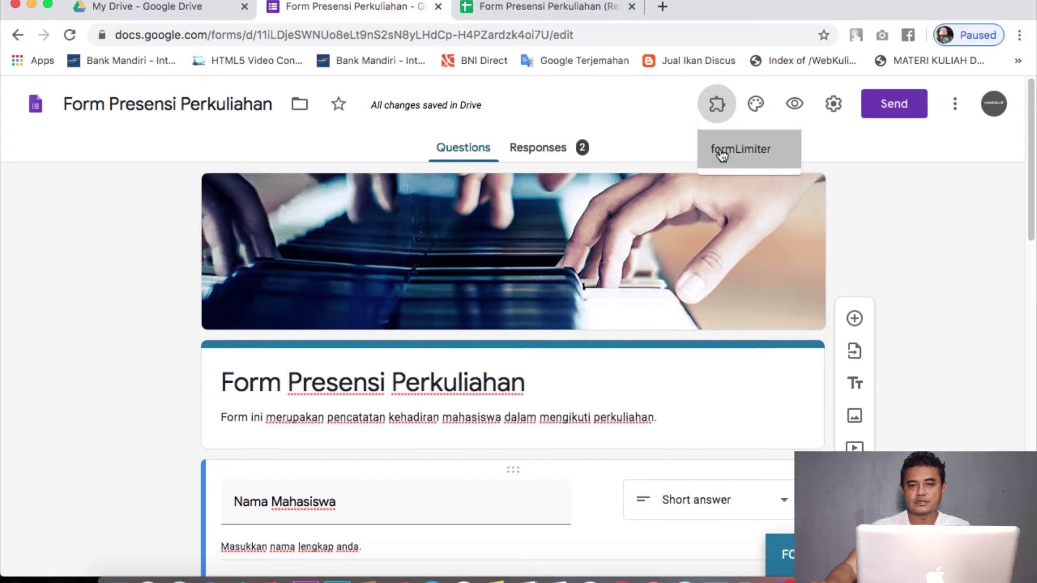
left_click(720, 148)
left_click(493, 184)
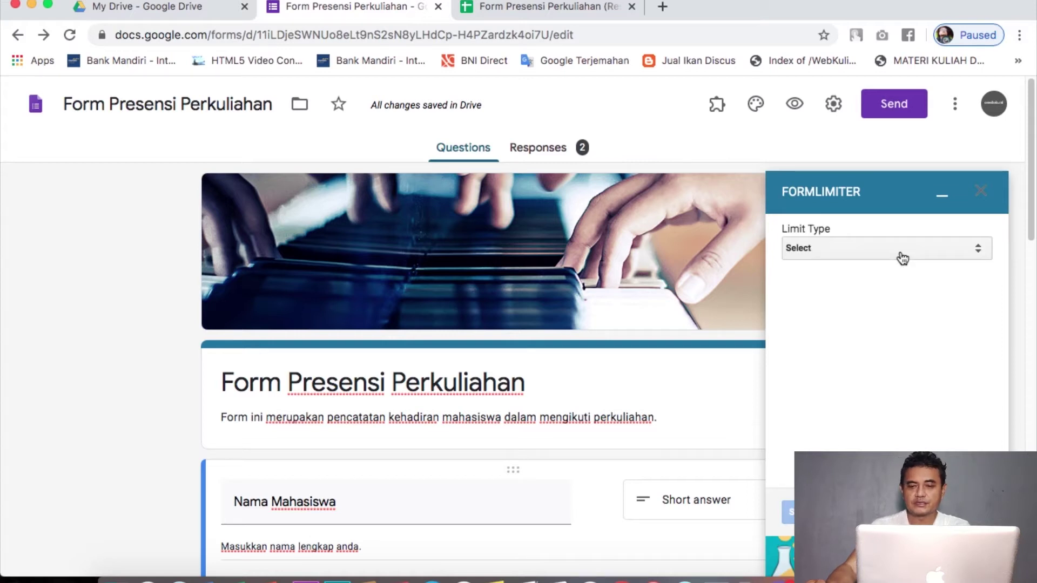
Step: Set the formLimiter limit type to date and time and choose 05/08/2020 as the due date
left_click(865, 252)
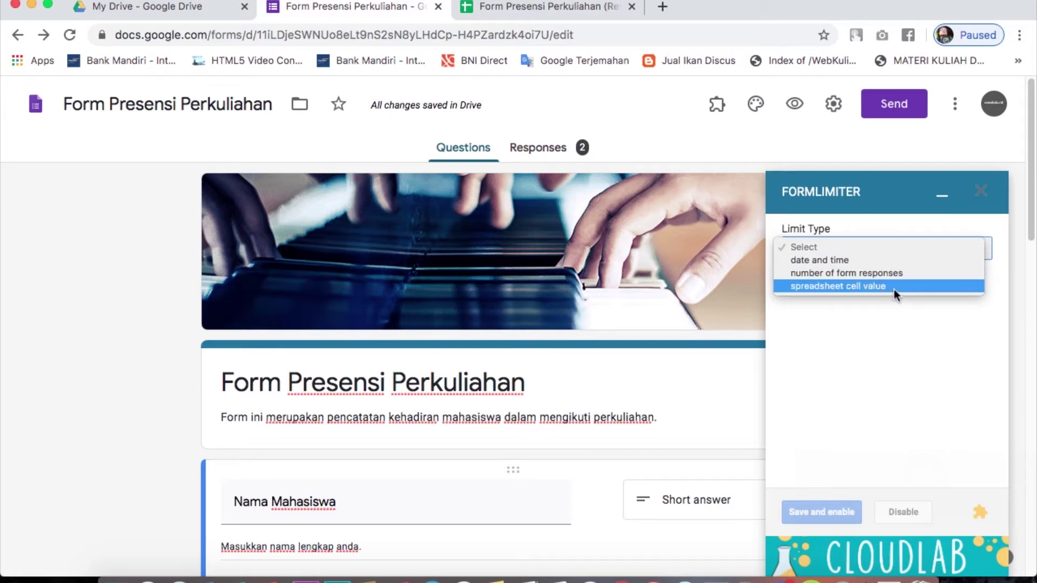
left_click(883, 195)
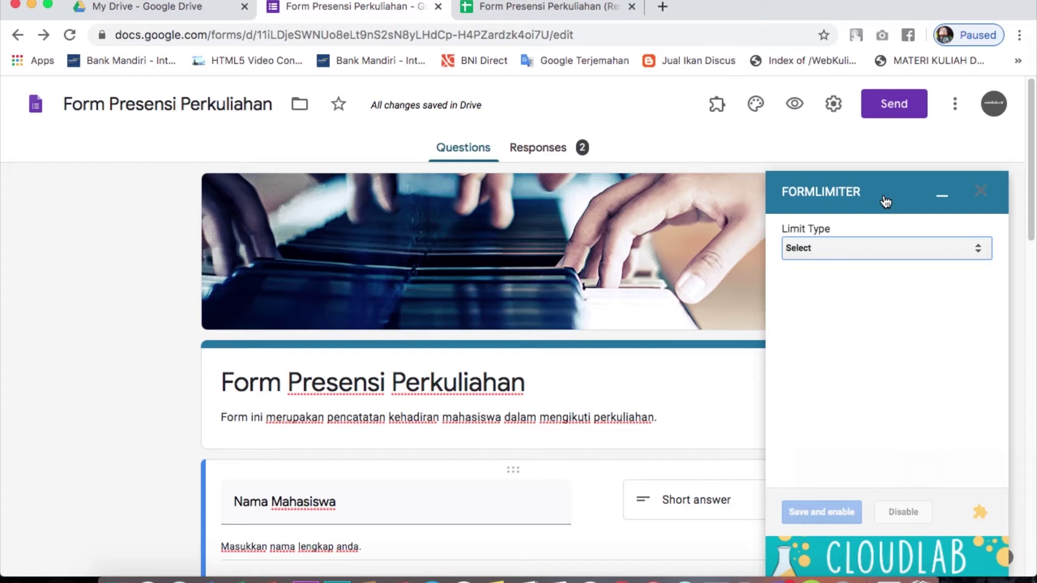
left_click(853, 254)
left_click(841, 261)
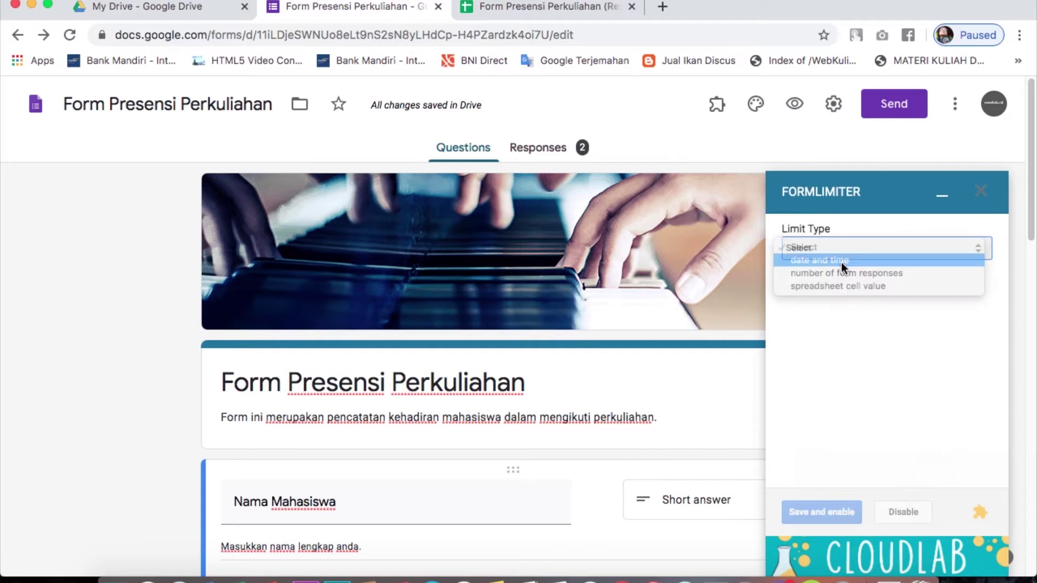
left_click(842, 323)
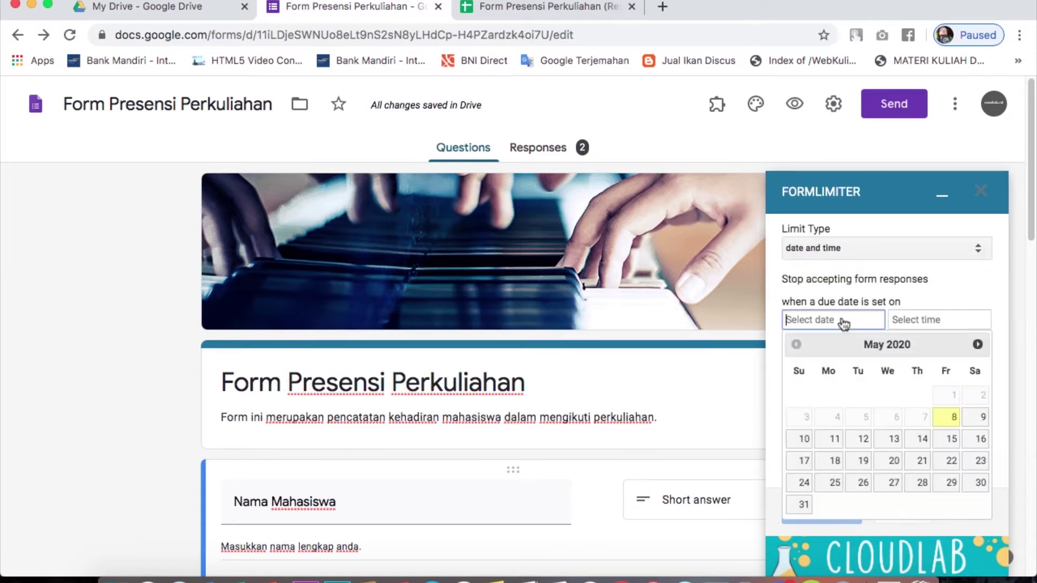
left_click(955, 420)
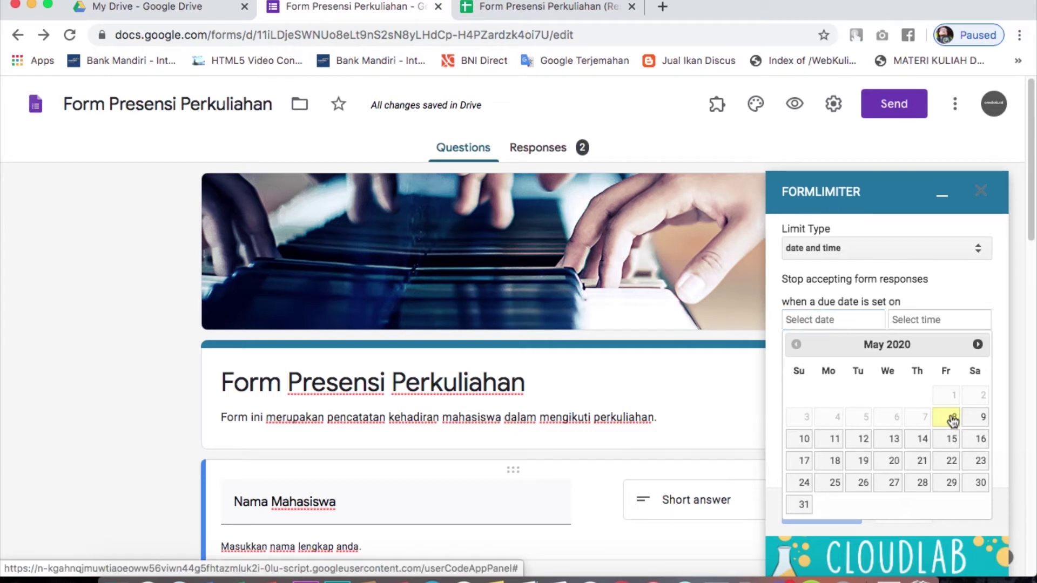
Step: Set the time at which the form stops accepting responses to 9:00 PM
left_click(953, 323)
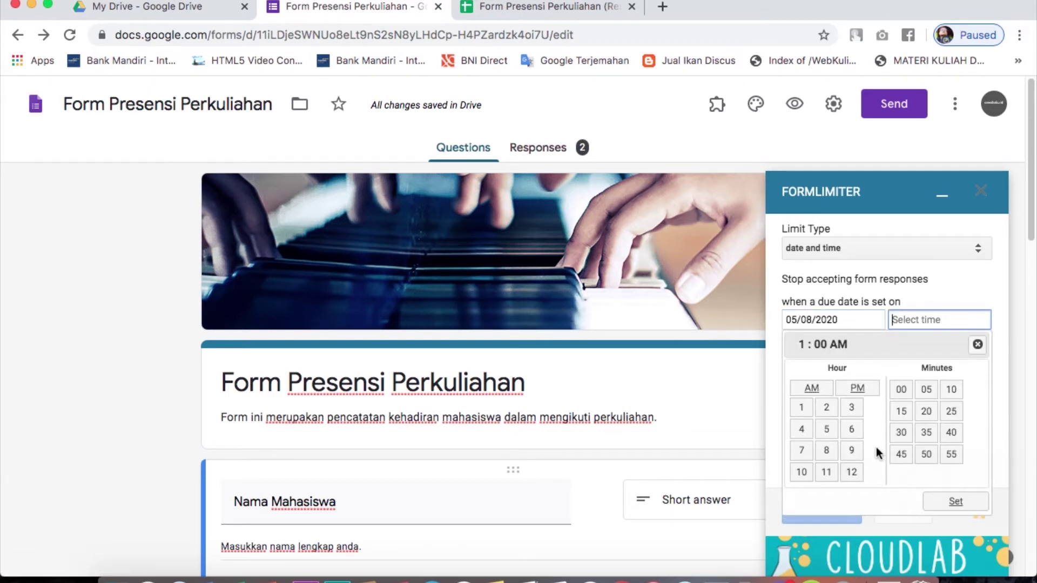
left_click(852, 456)
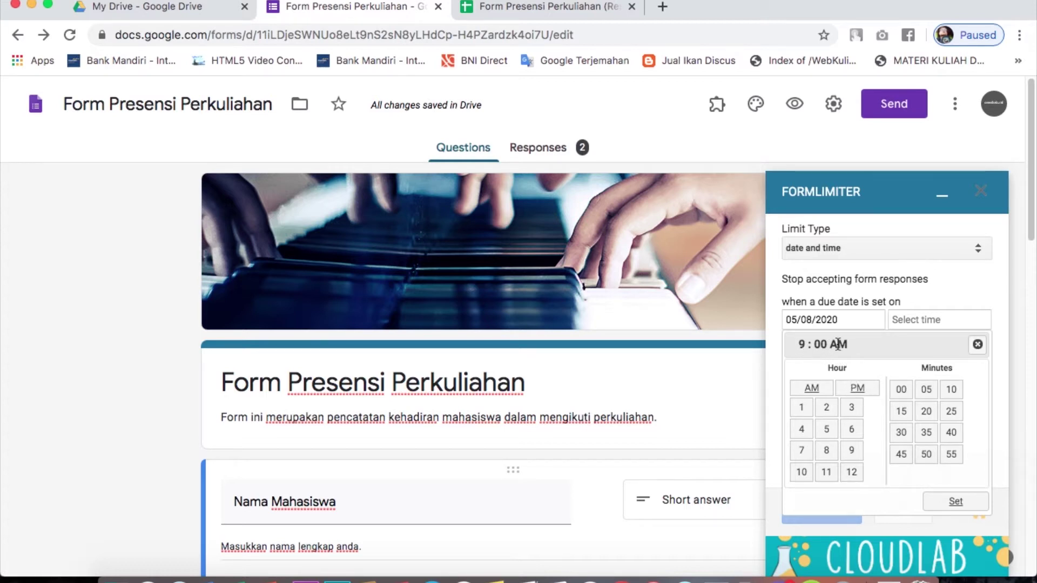
left_click(861, 389)
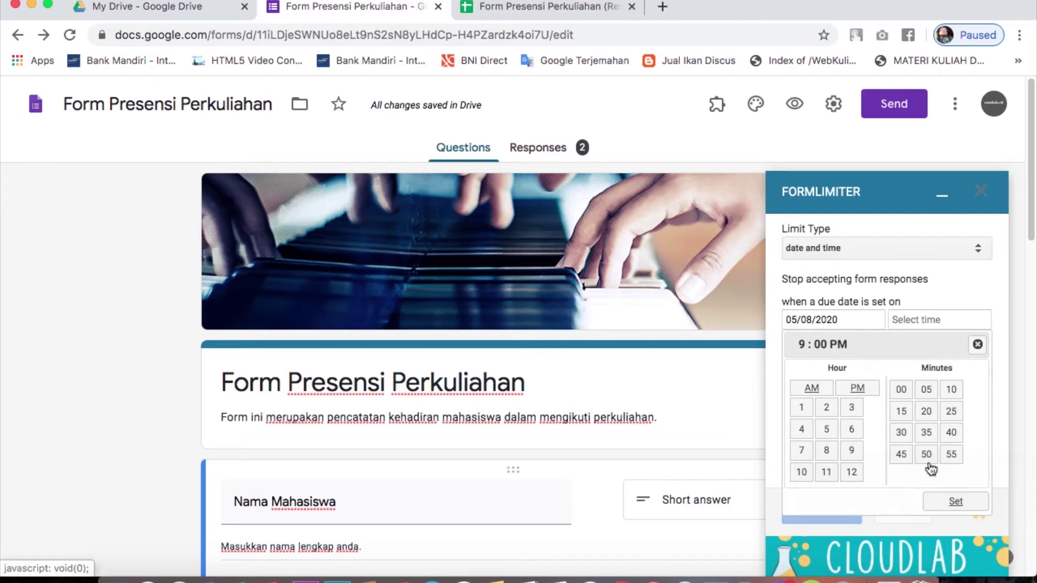
left_click(954, 502)
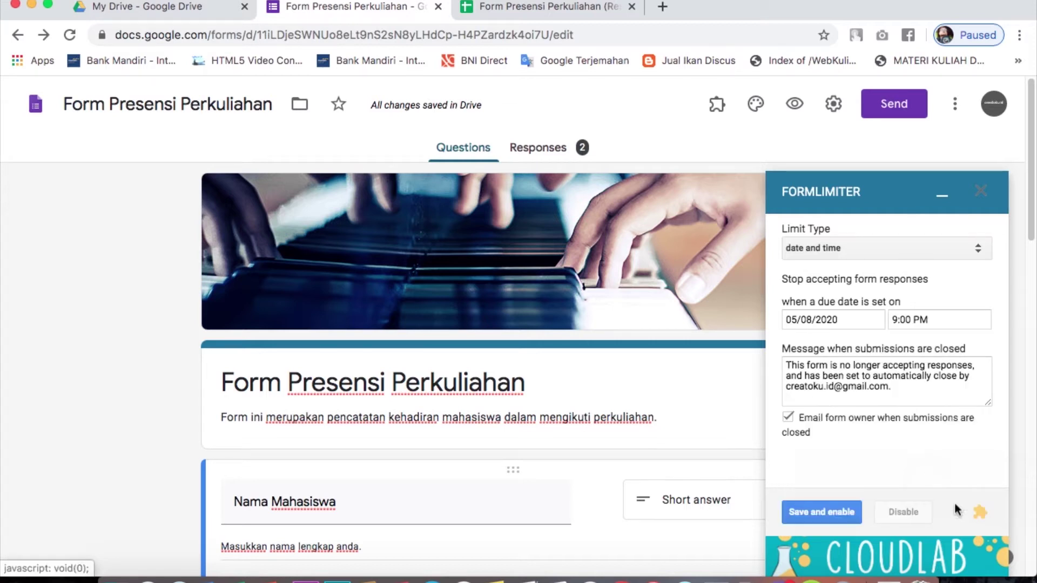
Step: Replace the closed-submissions message with "Maaf kesempatan untuk absen sudah ditutup." and save and enable the limit
left_click(843, 376)
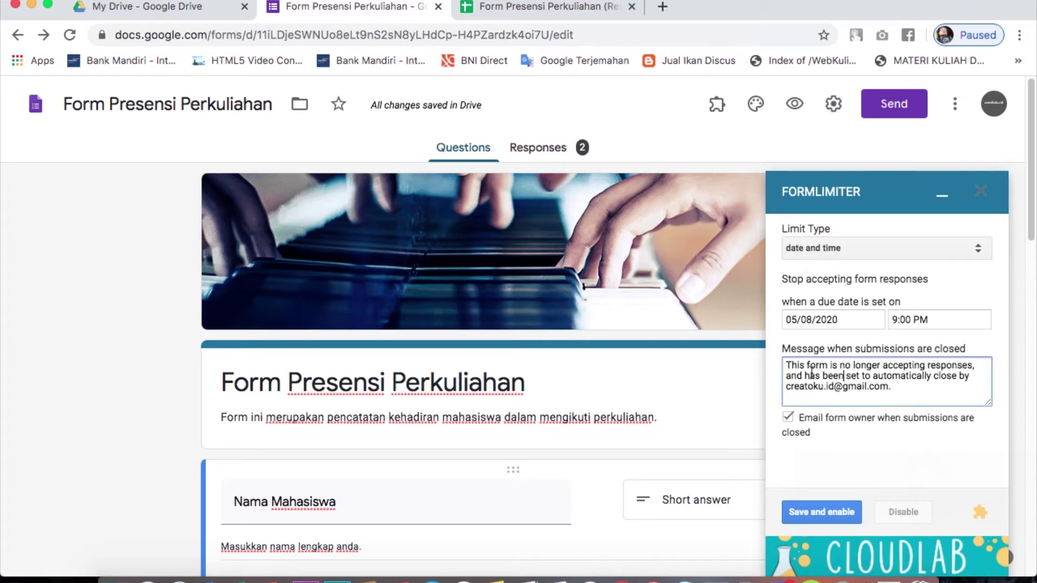
left_click_drag(785, 365, 908, 387)
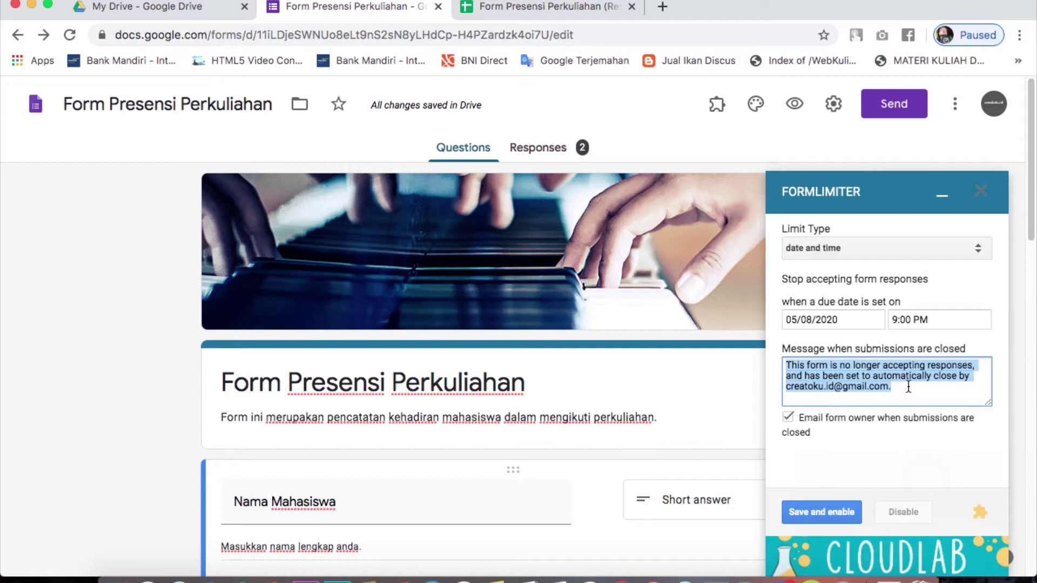
type("Ma")
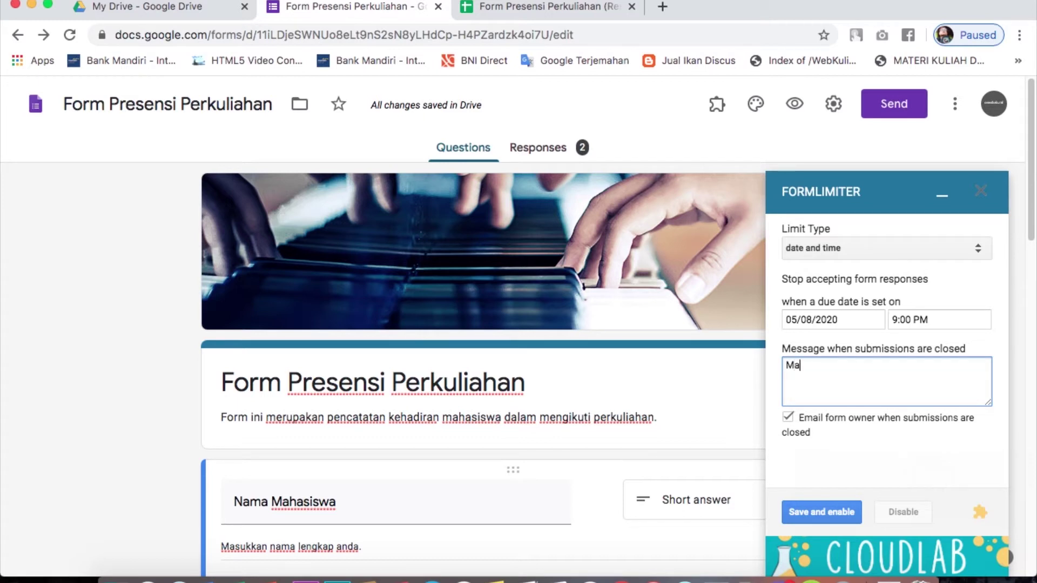
type("af kesempatan untuk absen sudah ditutup.")
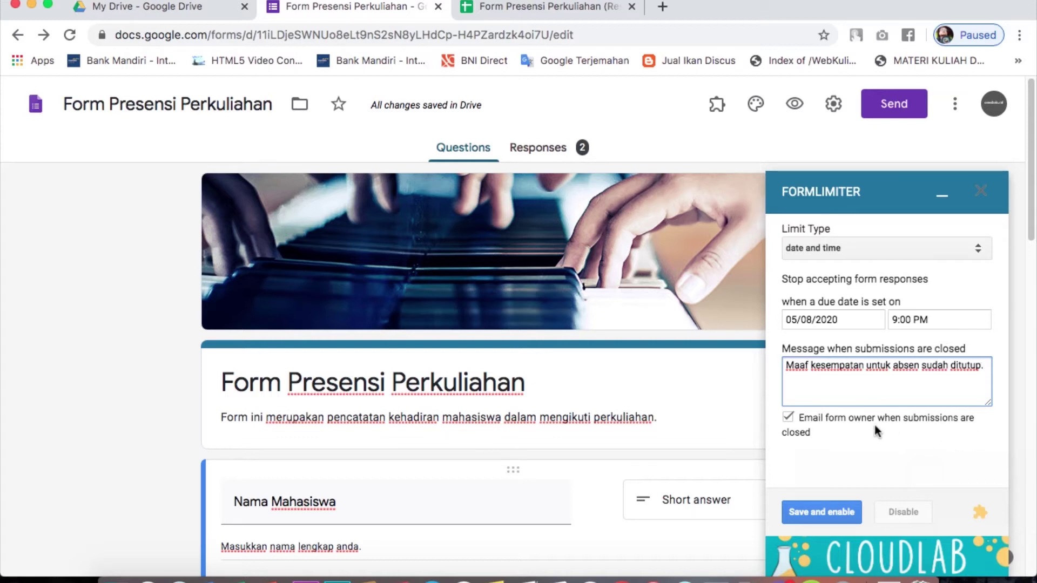
left_click(838, 517)
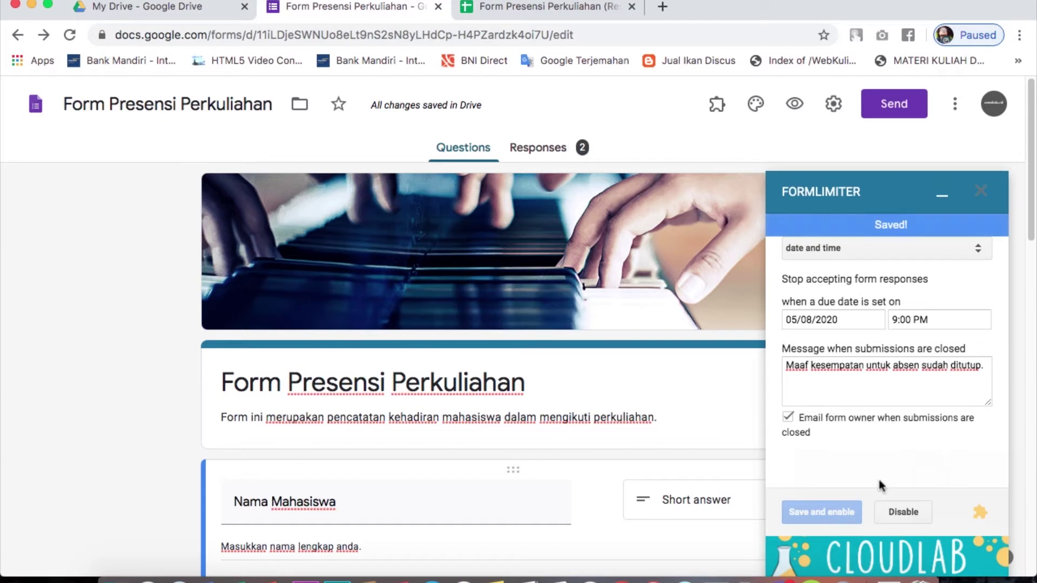
left_click(981, 190)
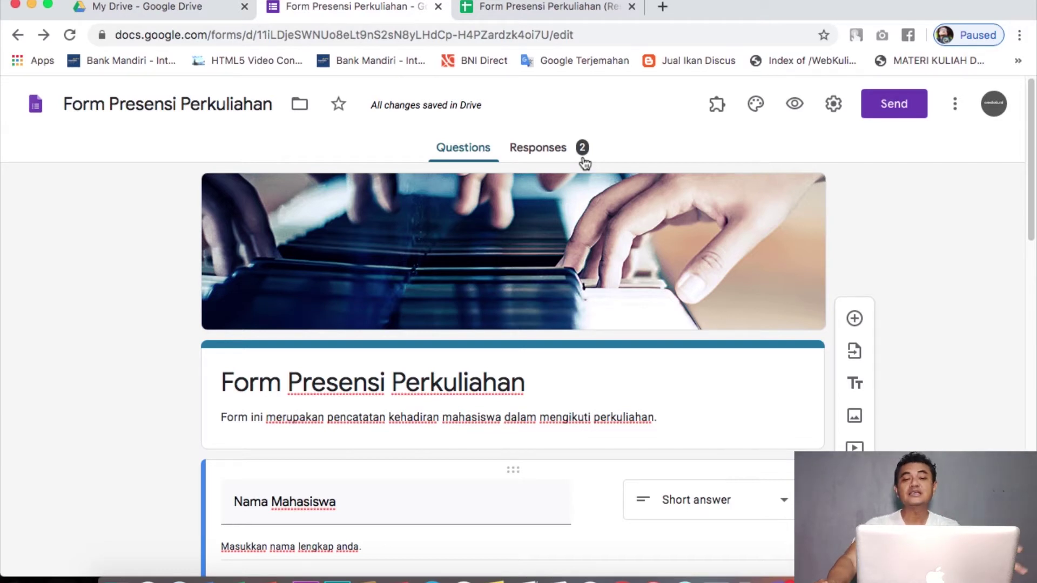
Step: Review the form's formLimiter limit settings and close them without changes, ending back at the form's questions
left_click(718, 107)
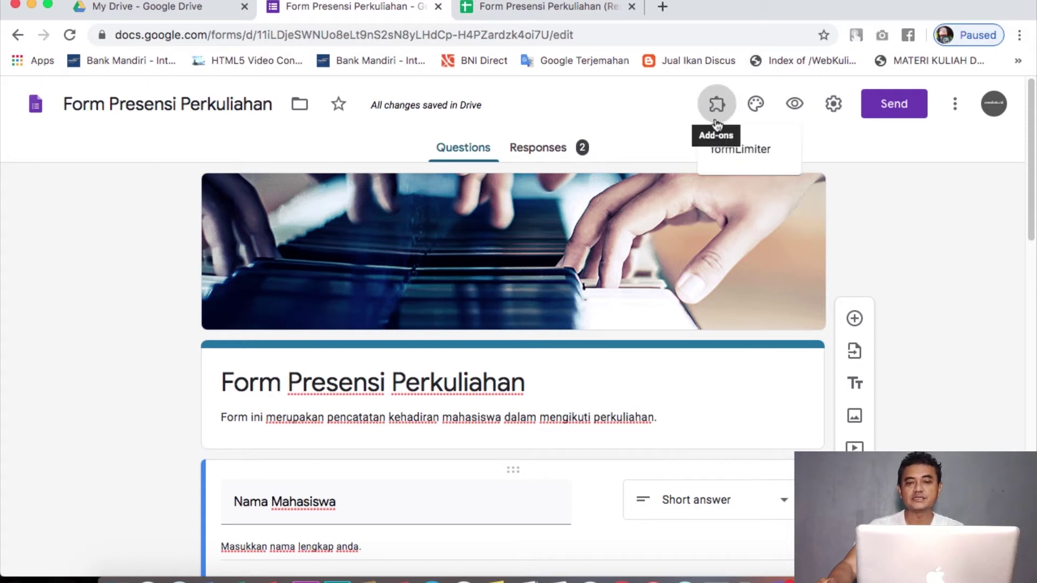
left_click(728, 152)
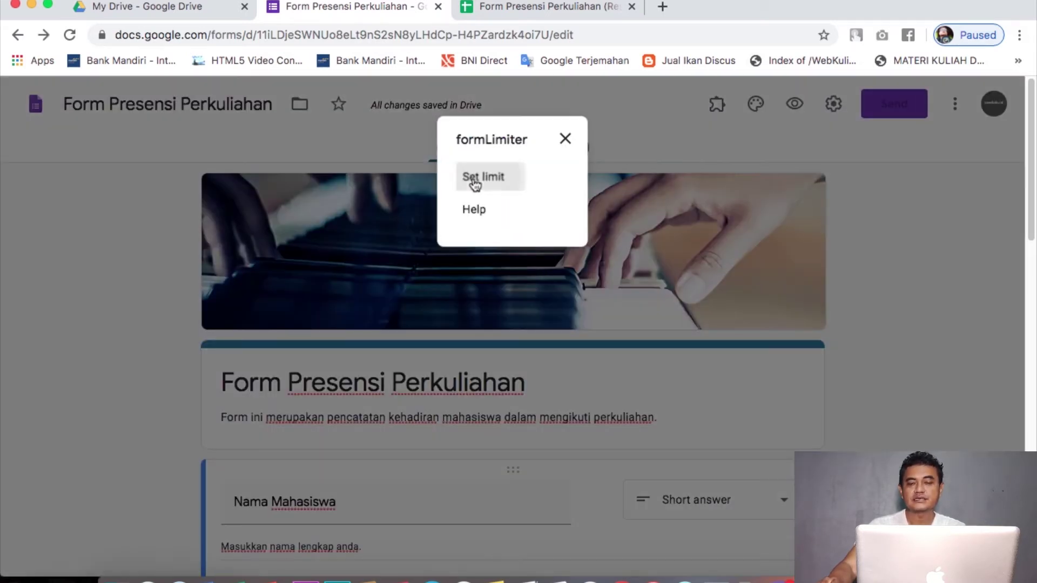
left_click(475, 178)
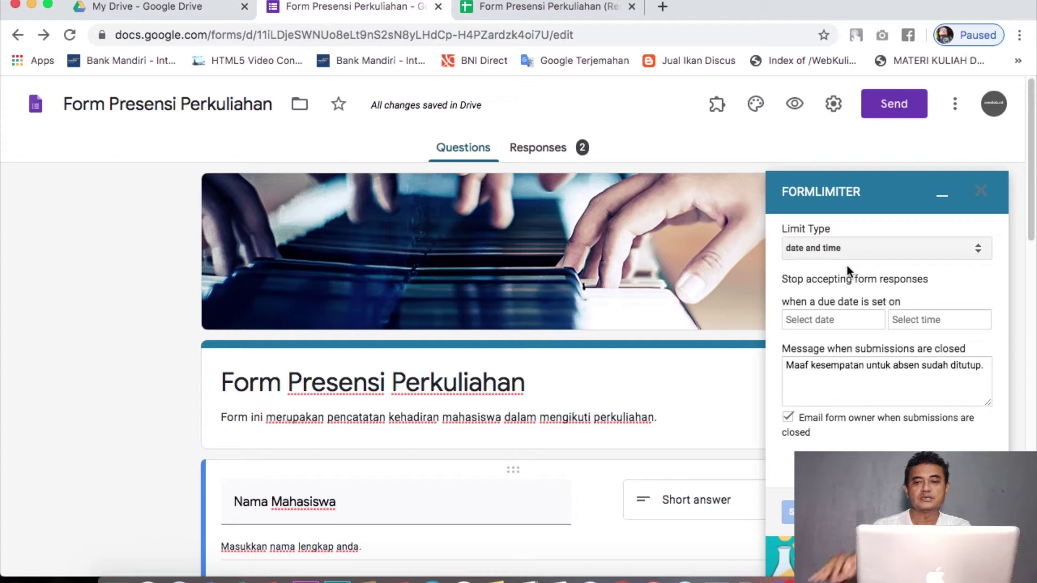
left_click(981, 194)
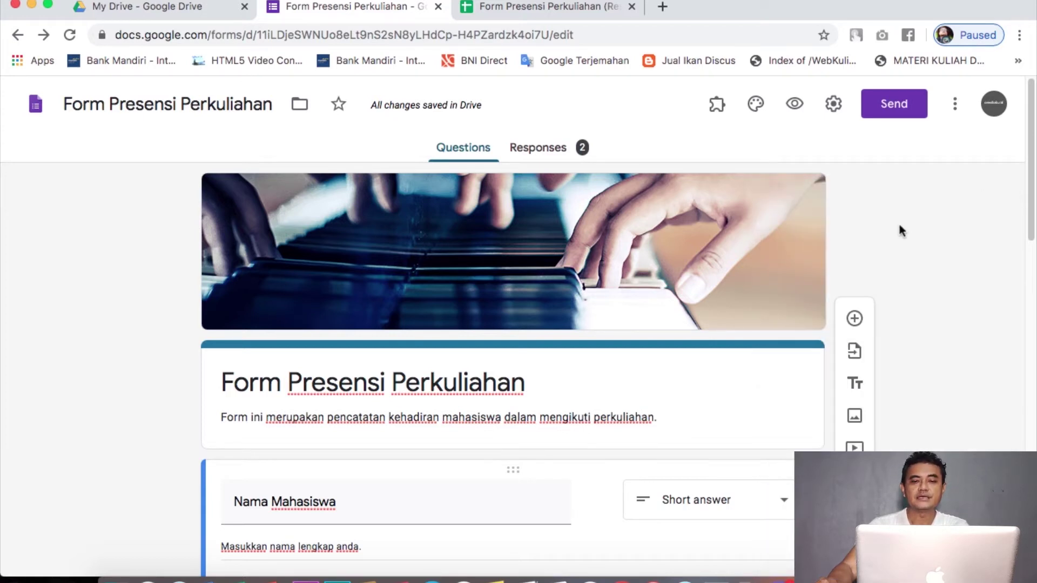
scroll(744, 325, "down", 8)
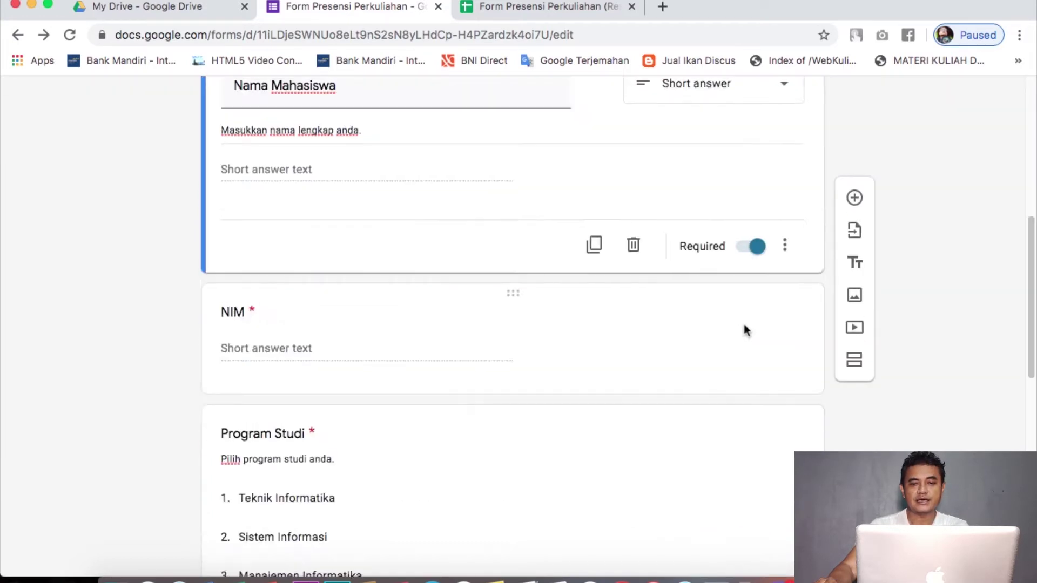
scroll(744, 326, "up", 8)
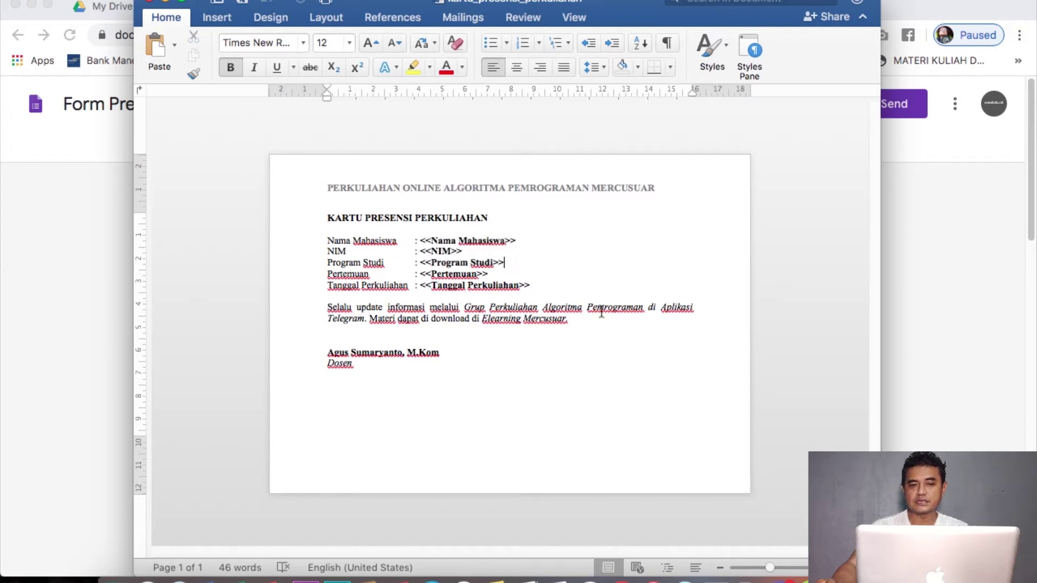
Step: Examine the <<Nama Mahasiswa>>, <<NIM>>, <<Program Studi>>, <<Pertemuan>> and <<Tanggal Perkuliahan>> placeholders in the Word attendance card template
left_click(543, 390)
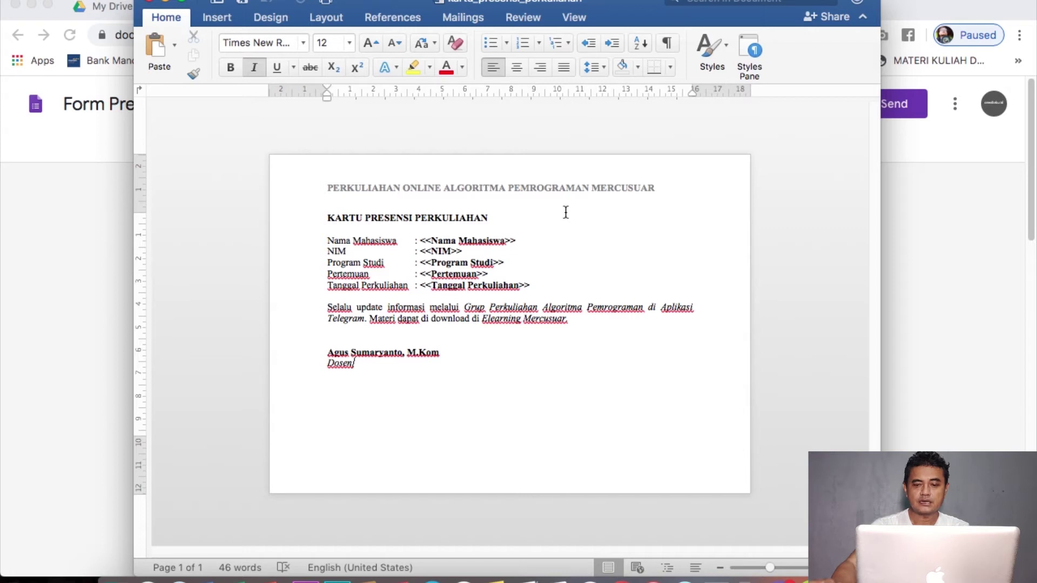
key("super+equal")
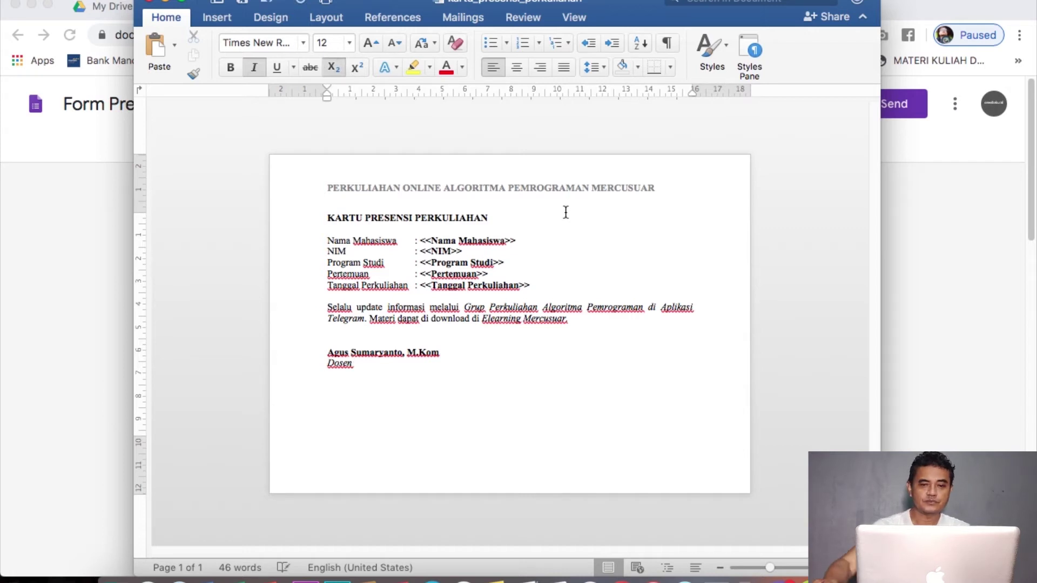
left_click(819, 568)
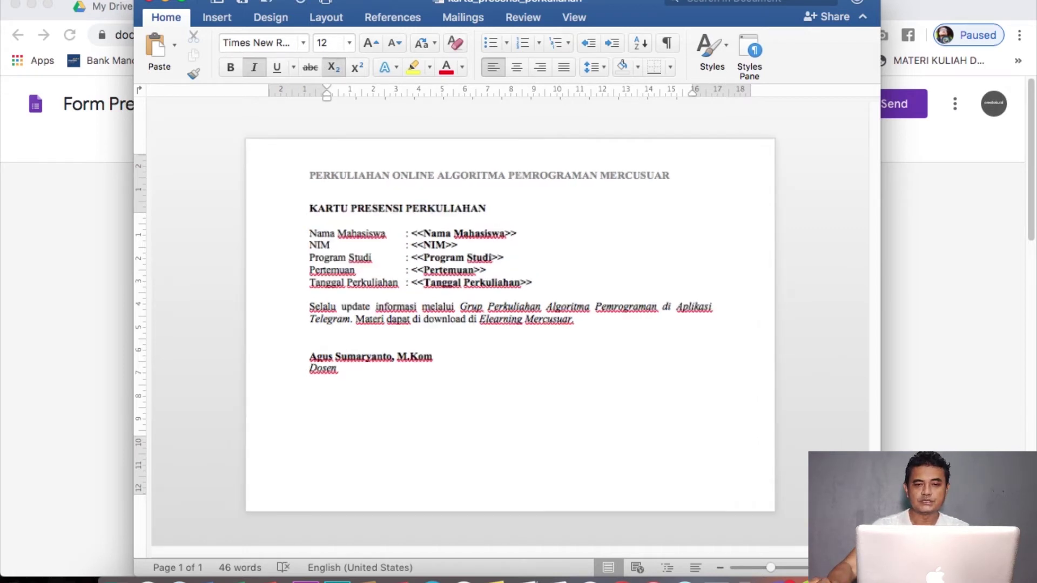
left_click(821, 568)
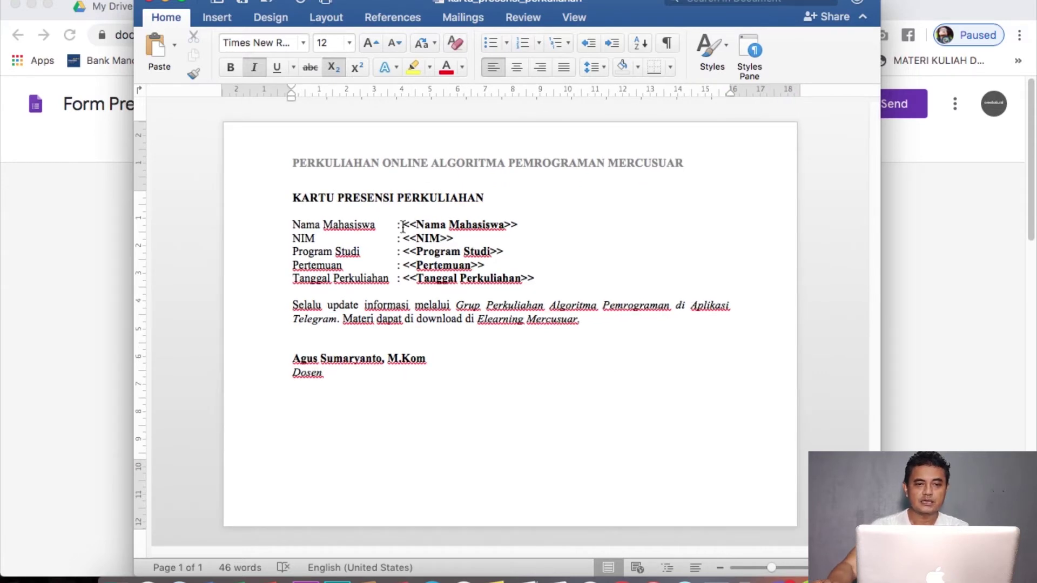
left_click_drag(403, 224, 413, 224)
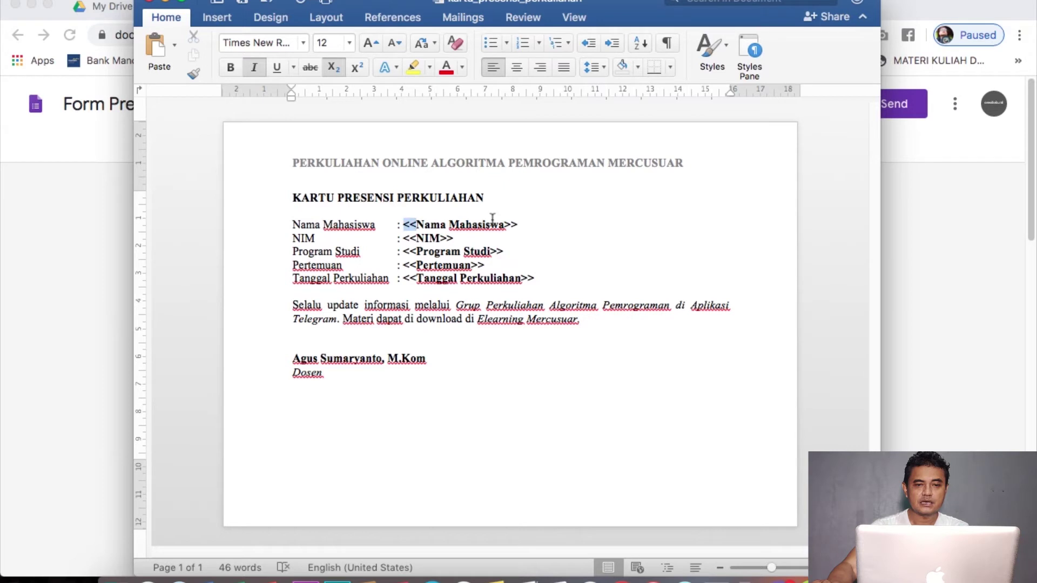
left_click_drag(506, 224, 518, 226)
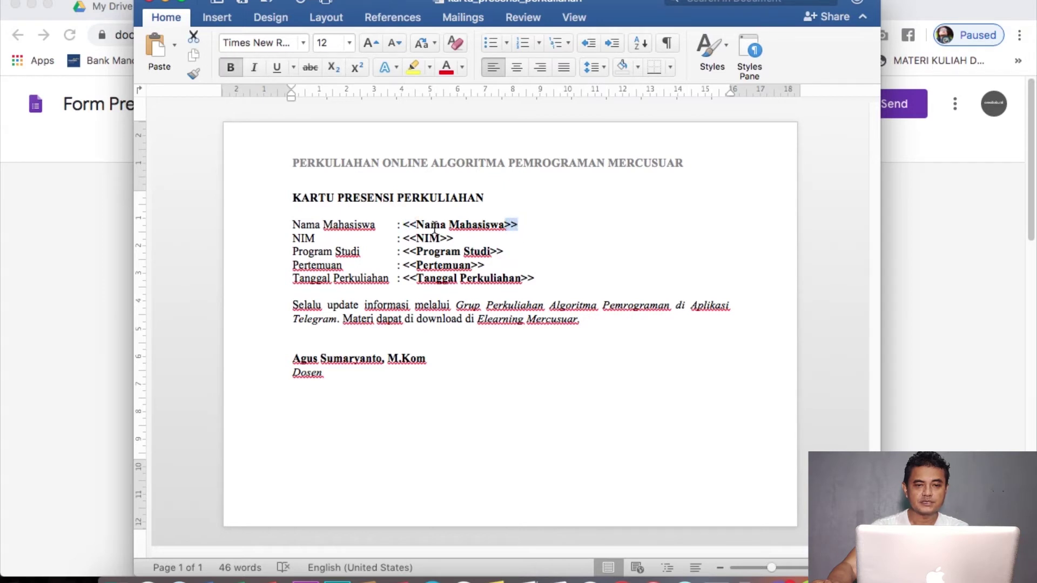
left_click_drag(406, 227, 473, 221)
left_click_drag(405, 240, 481, 258)
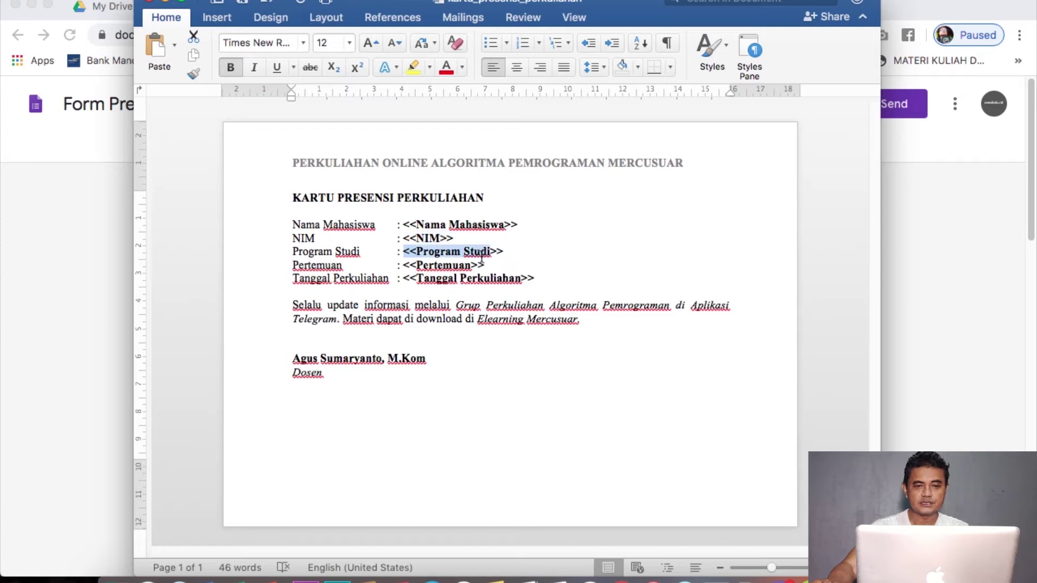
left_click_drag(404, 265, 484, 265)
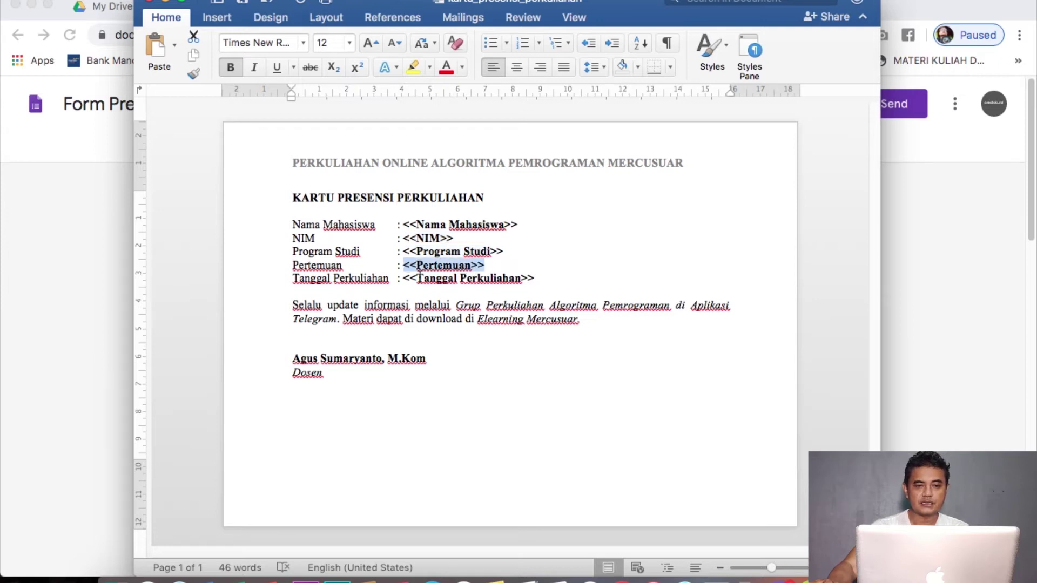
left_click_drag(405, 278, 553, 290)
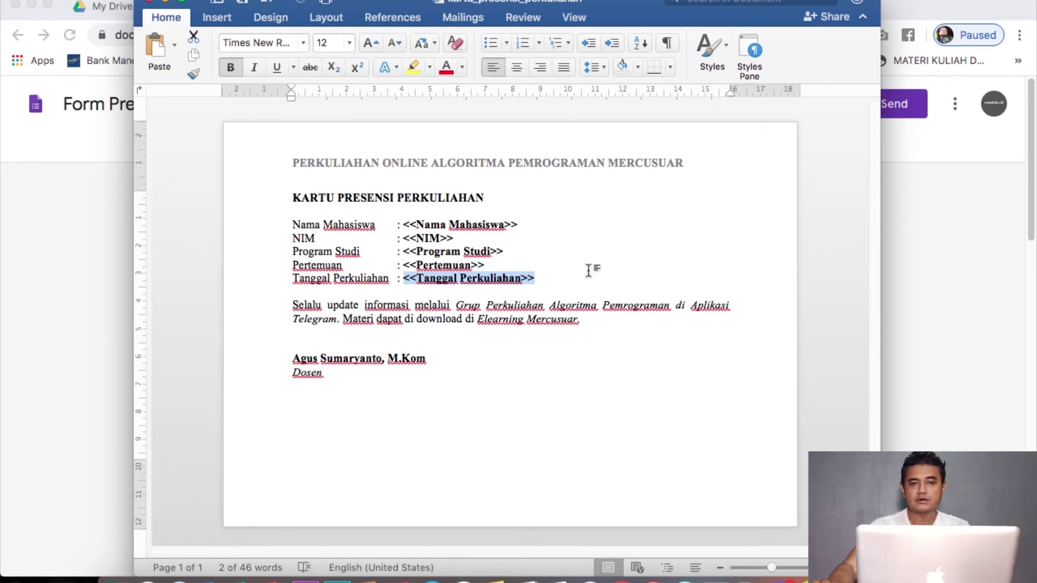
left_click(577, 319)
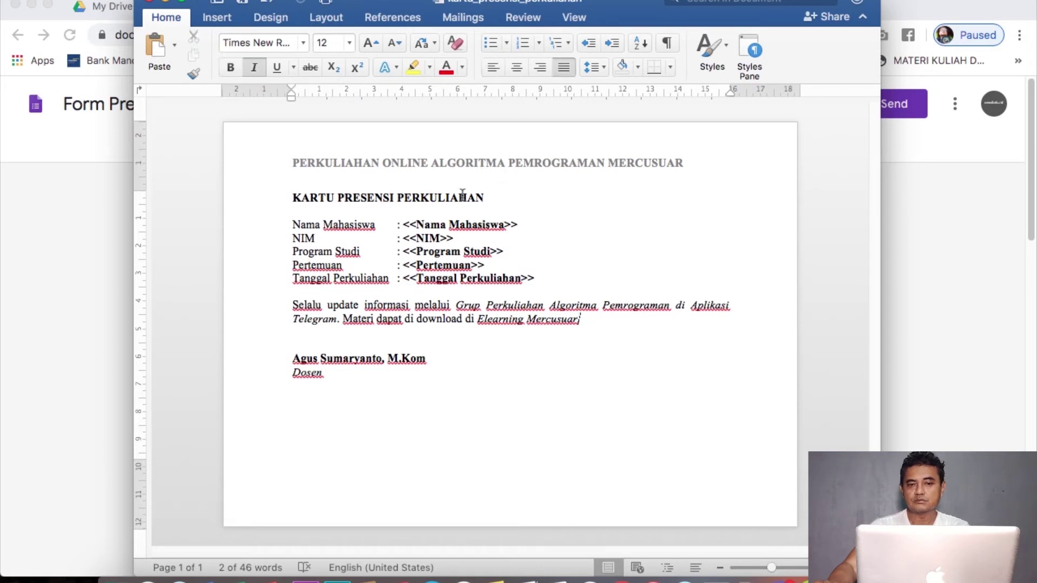
Step: Switch back to the browser and open the Formulir folder in Google Drive
left_click(76, 224)
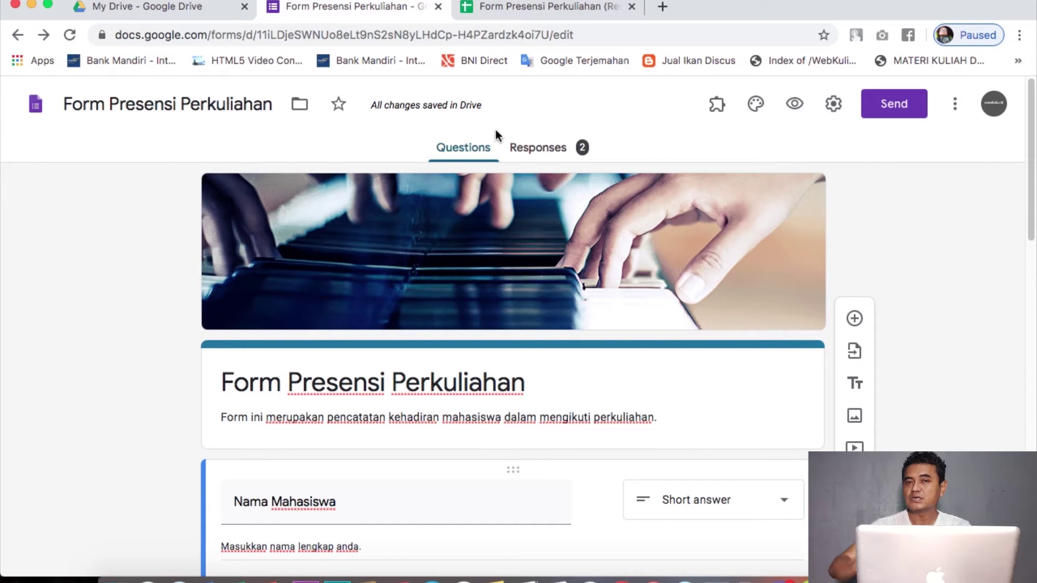
left_click(168, 10)
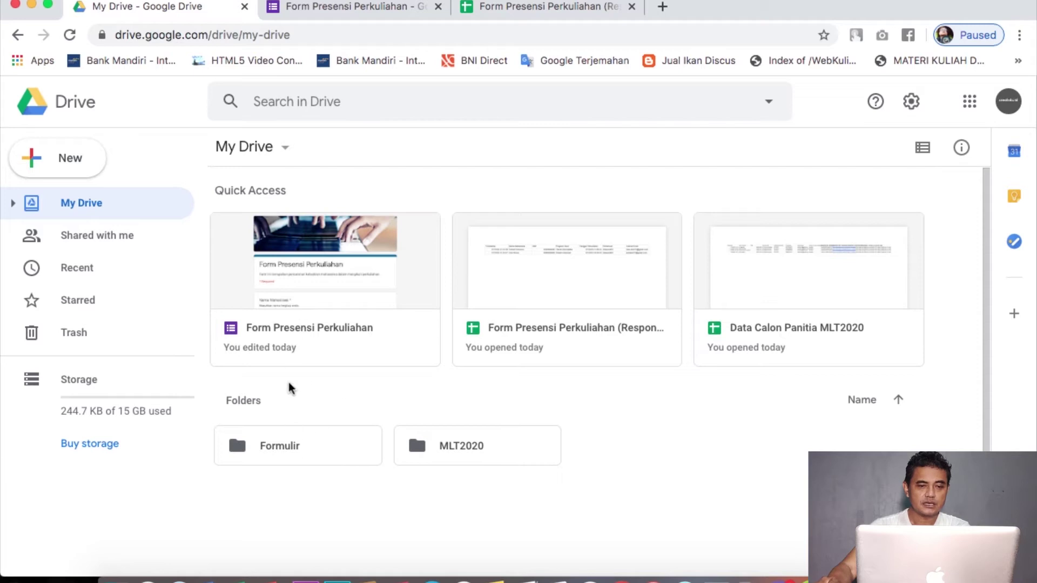
double_click(304, 447)
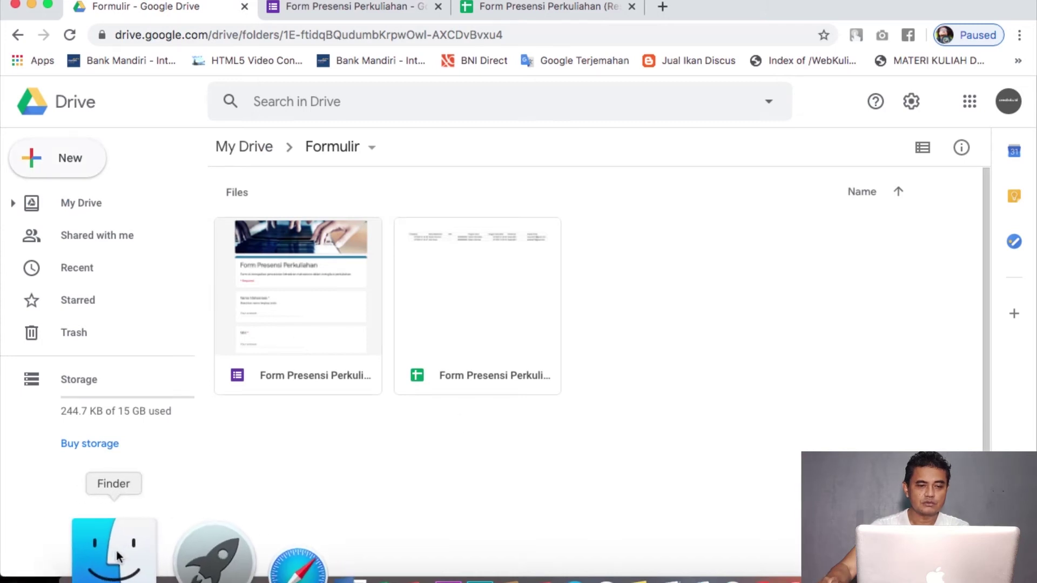
Step: Upload the Word file kartu_presensi_perkuliahan from the Mac's Downloads folder, sorted by date added, to the Formulir folder in Drive
left_click(104, 562)
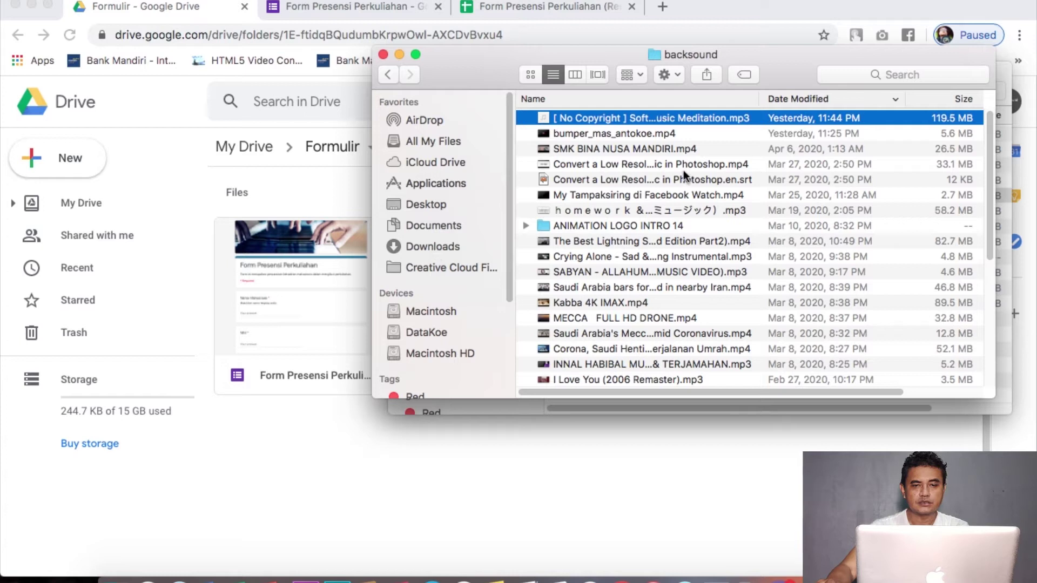
left_click(436, 248)
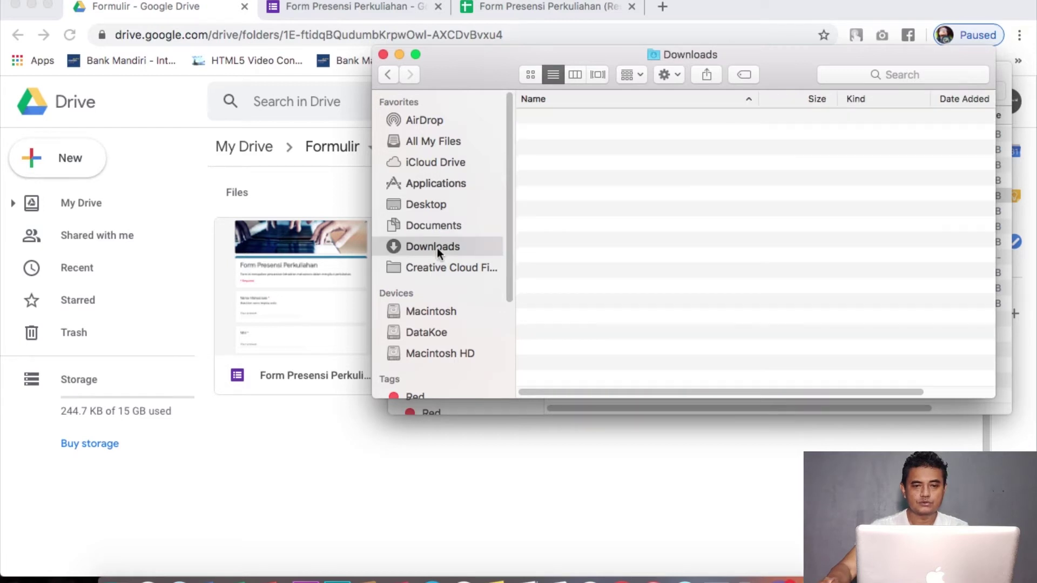
left_click(961, 99)
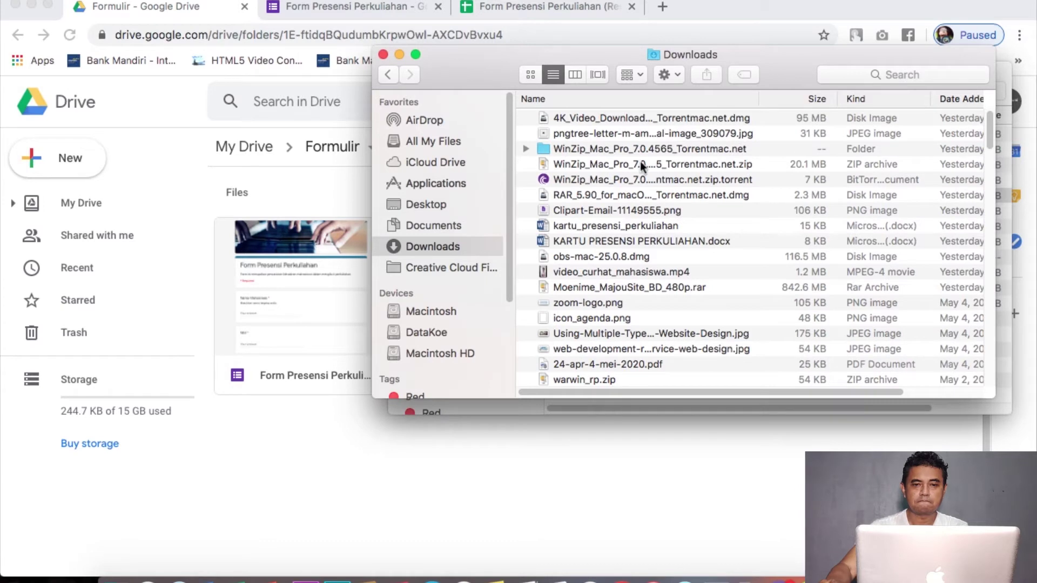
left_click(648, 230)
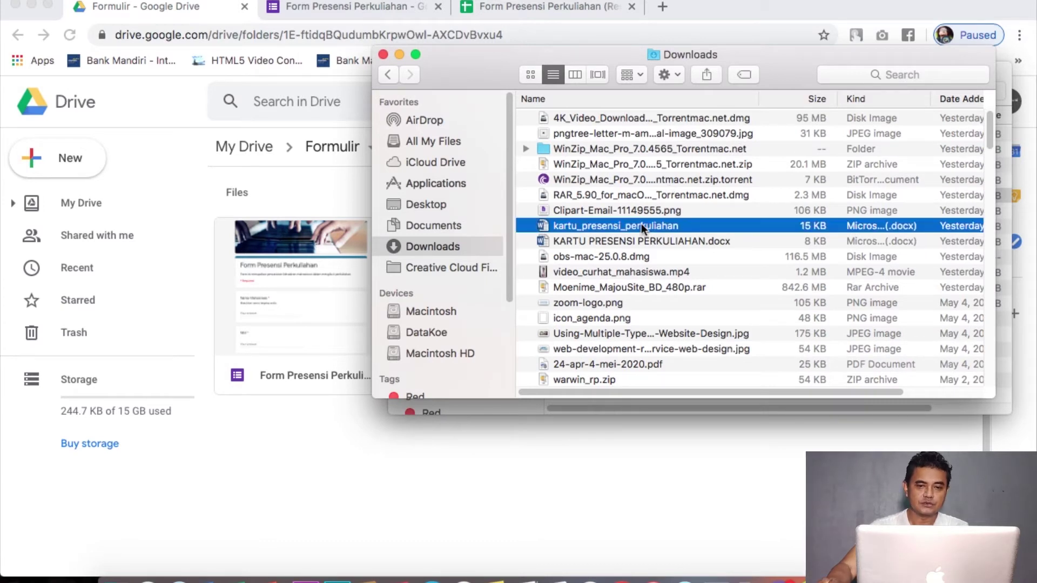
left_click_drag(648, 230, 345, 480)
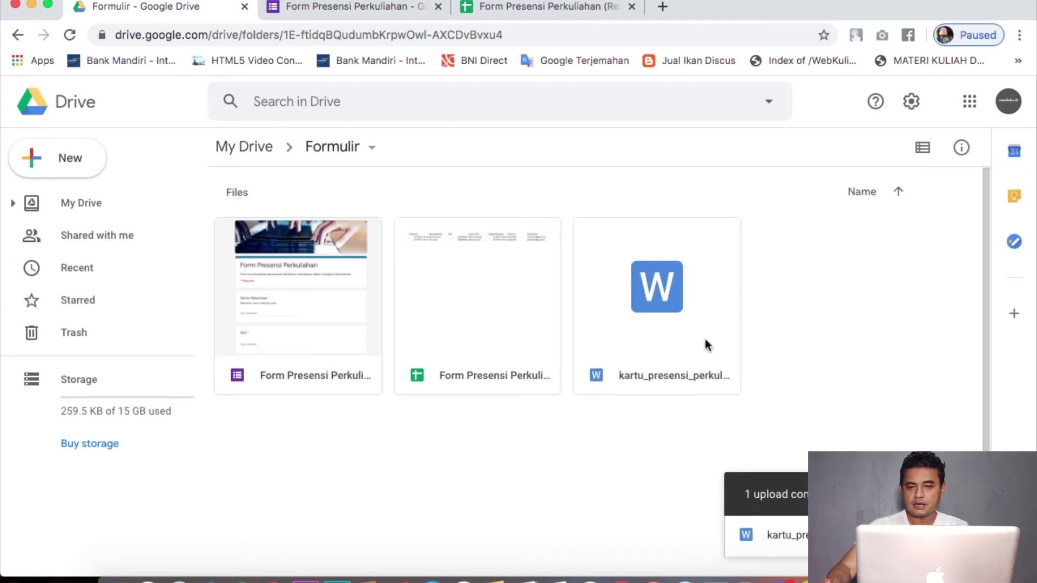
left_click(996, 494)
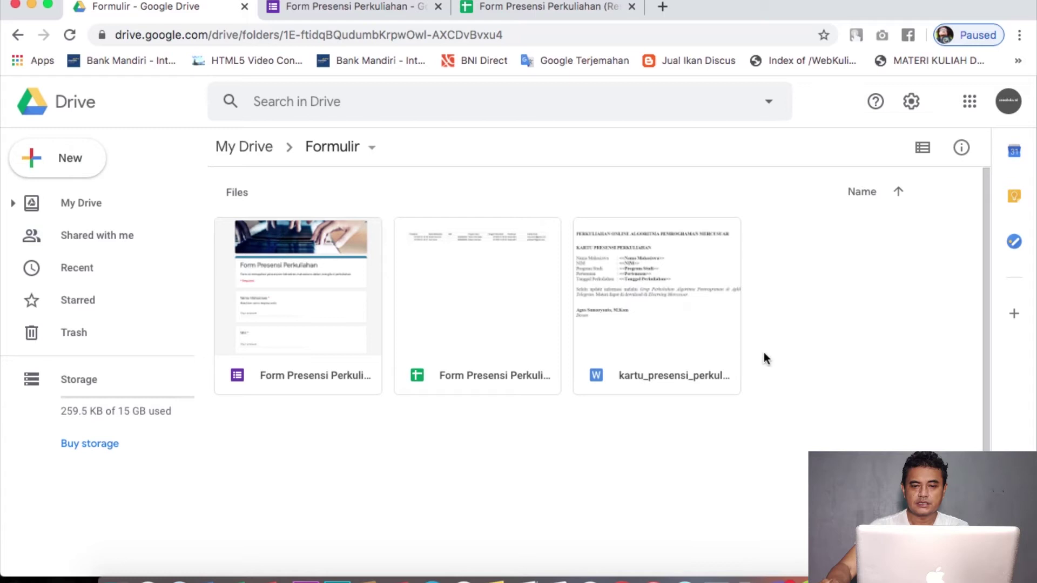
Step: Open the uploaded kartu_presensi_perkuliahan.docx with Google Docs and save it in Google Docs format
double_click(667, 272)
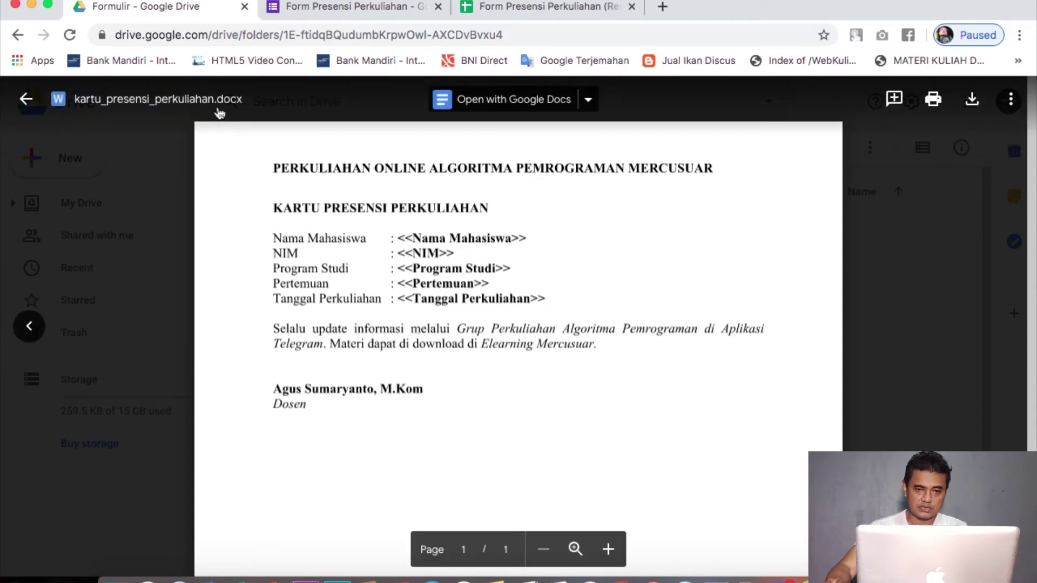
left_click(498, 100)
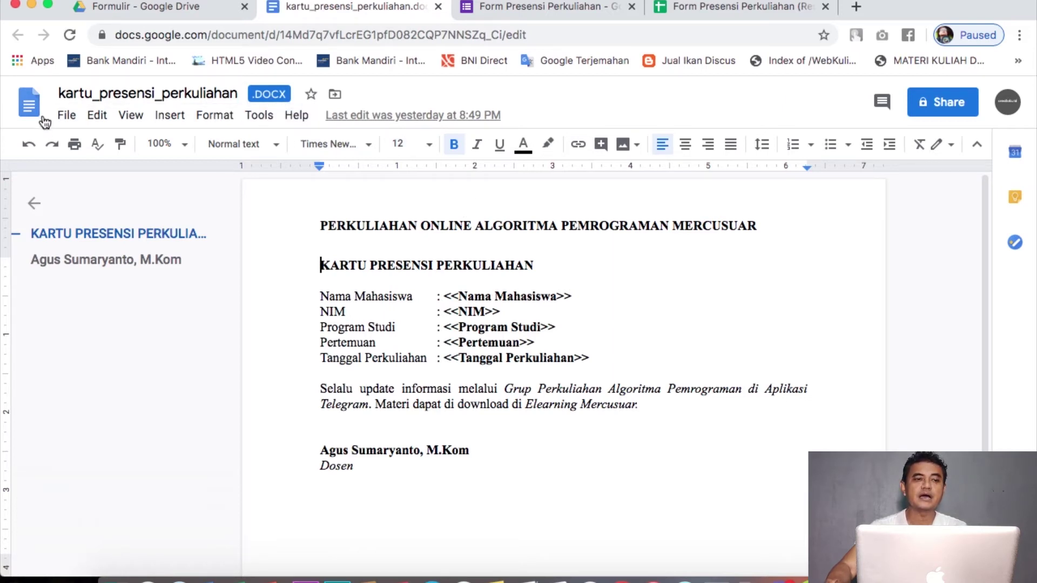
left_click(68, 116)
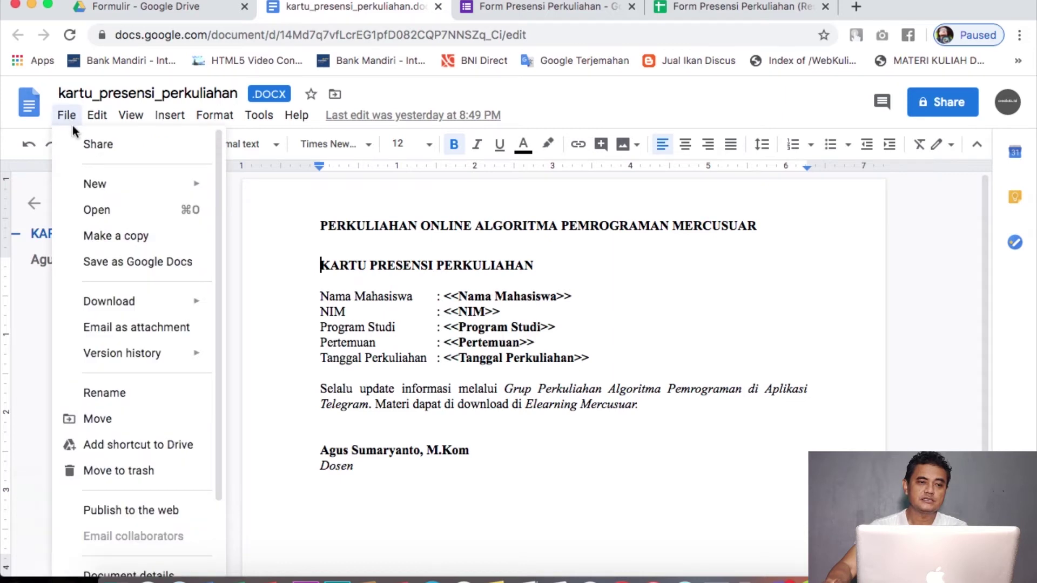
left_click(156, 263)
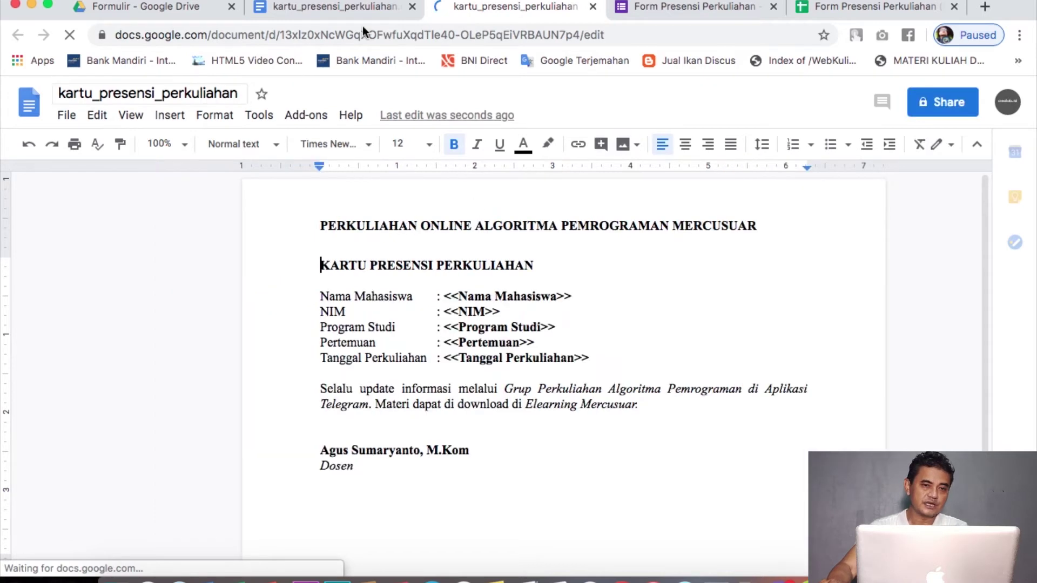
Step: Compare the .DOCX version of kartu_presensi_perkuliahan with its Google Docs version
left_click(345, 6)
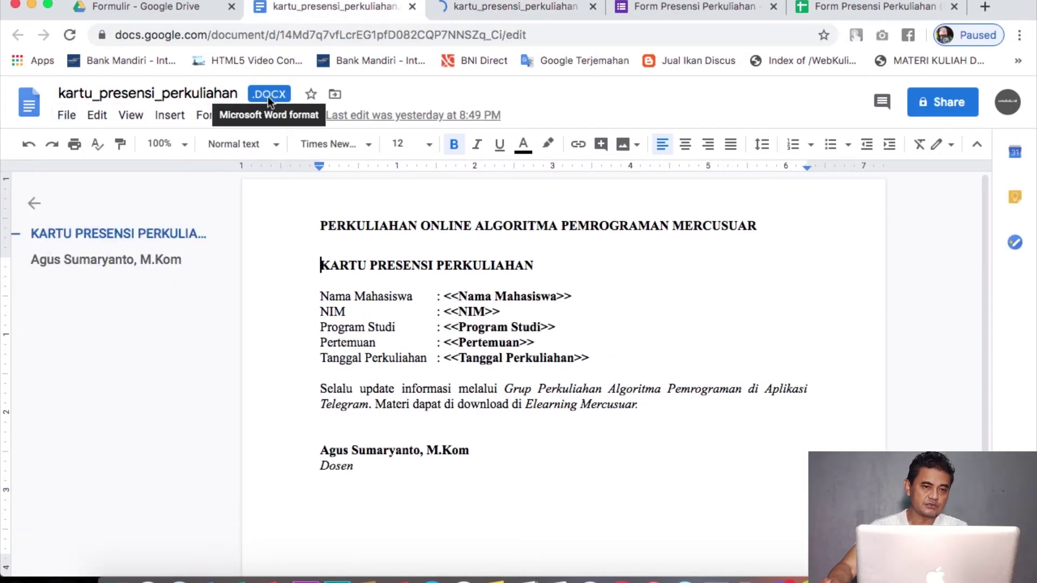
left_click(507, 8)
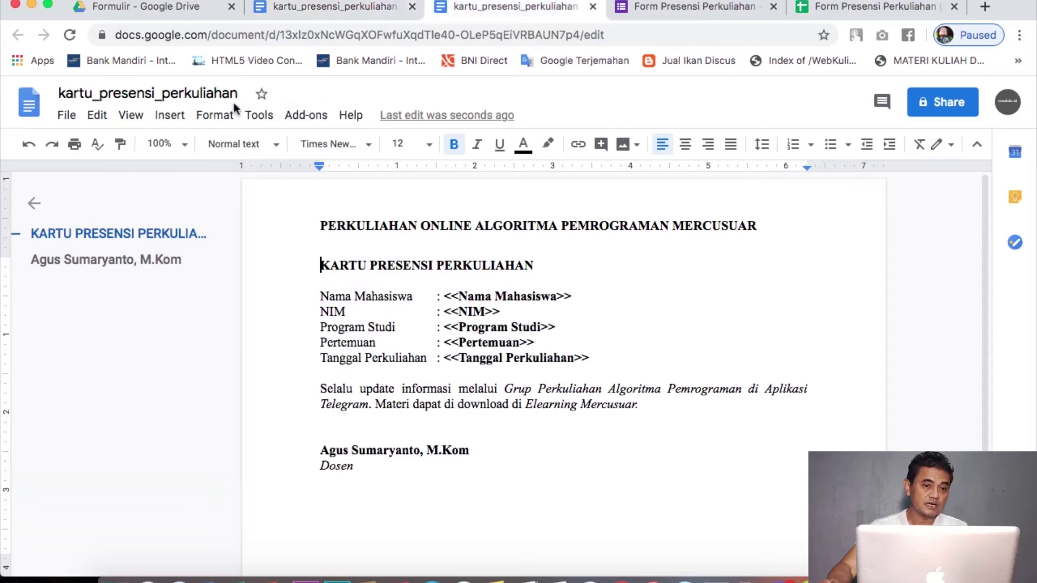
left_click(381, 6)
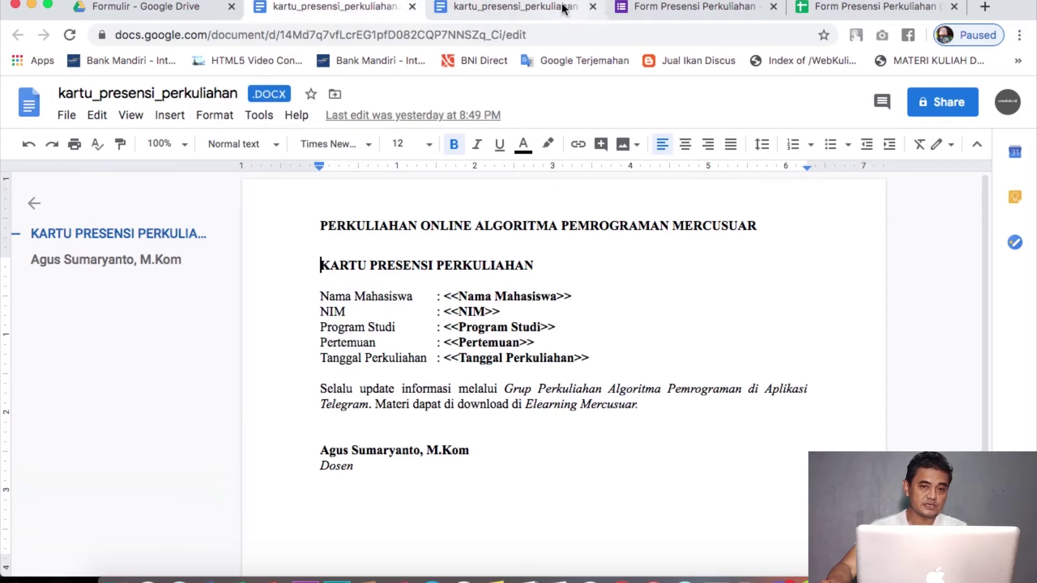
left_click(540, 8)
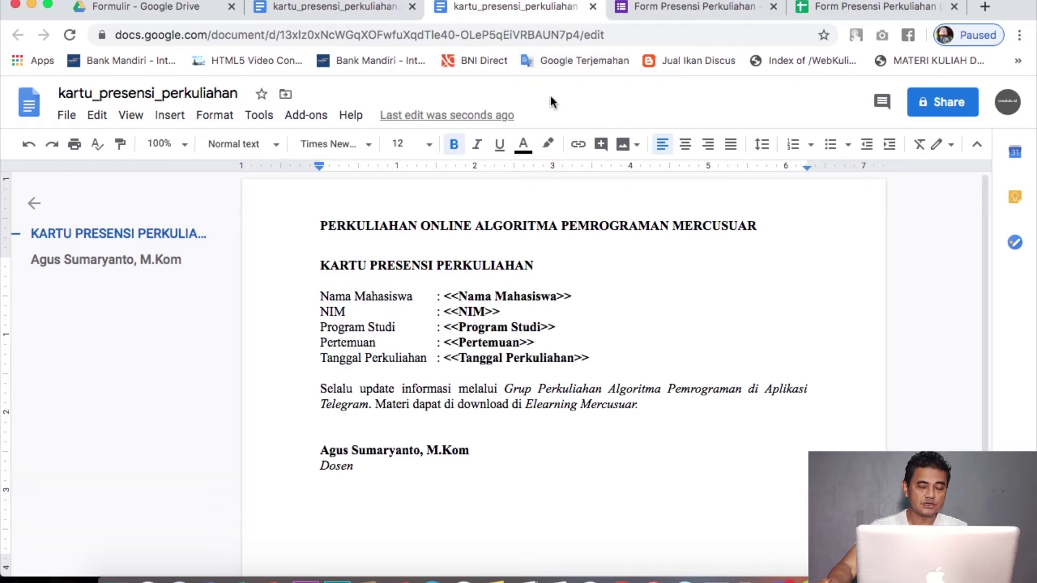
Step: Close the .DOCX version of kartu_presensi_perkuliahan and return to Google Drive
left_click(349, 6)
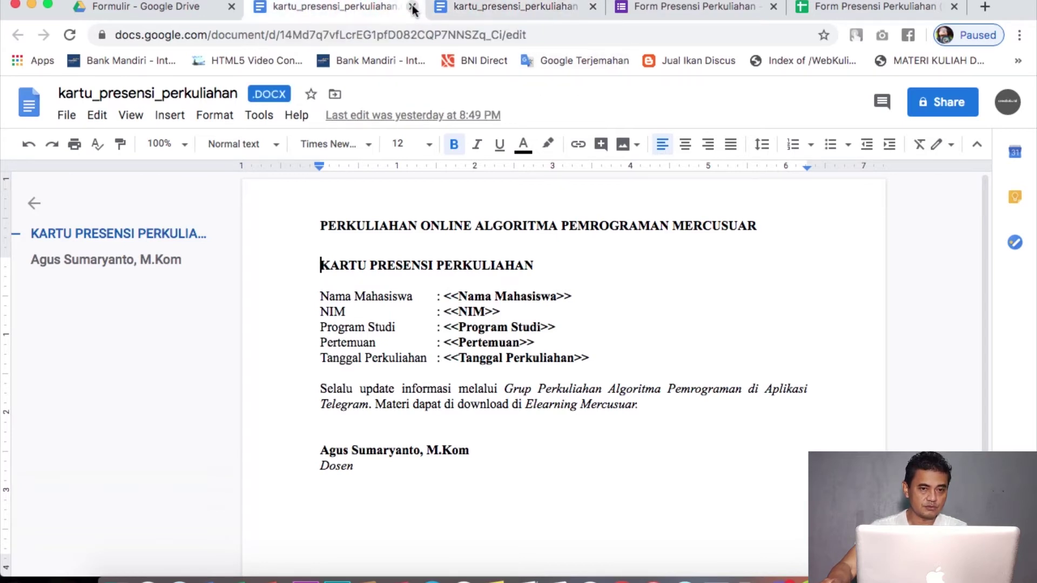
left_click(412, 7)
left_click(146, 6)
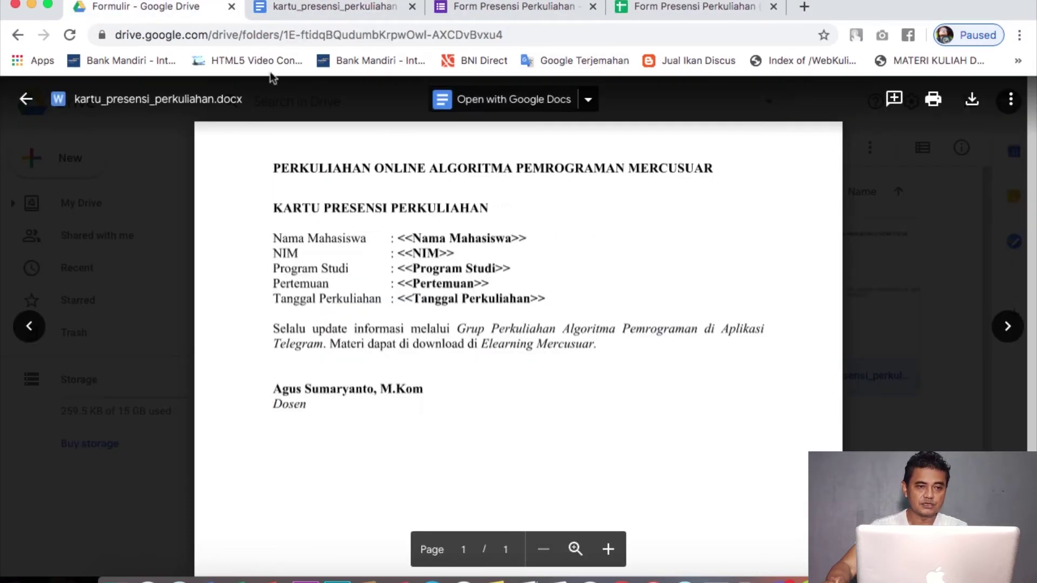
Step: Close the kartu_presensi_perkuliahan.docx preview and review the <<…>> placeholders in the Google Docs version of the attendance card
left_click(26, 100)
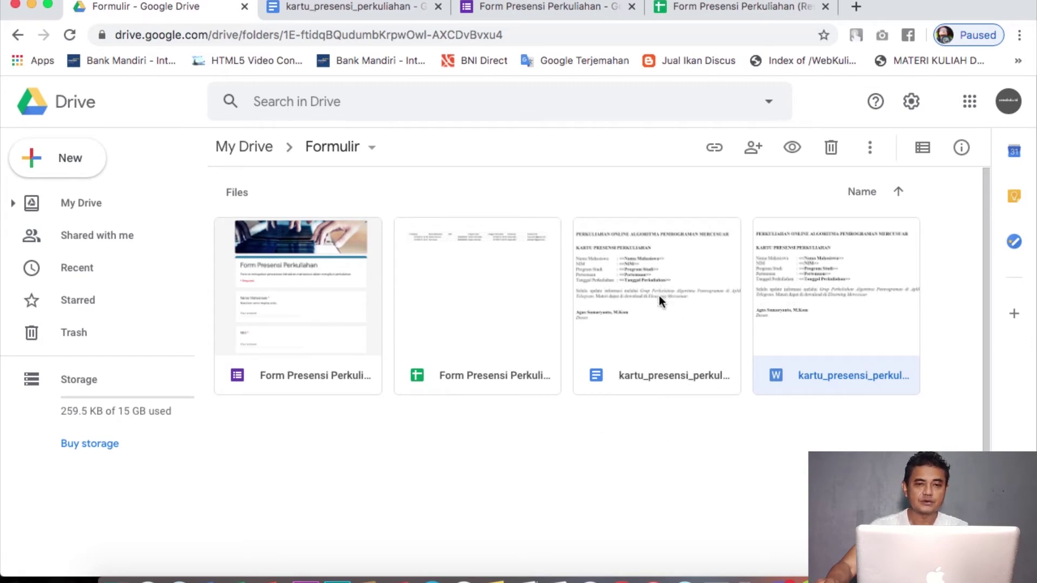
left_click(358, 10)
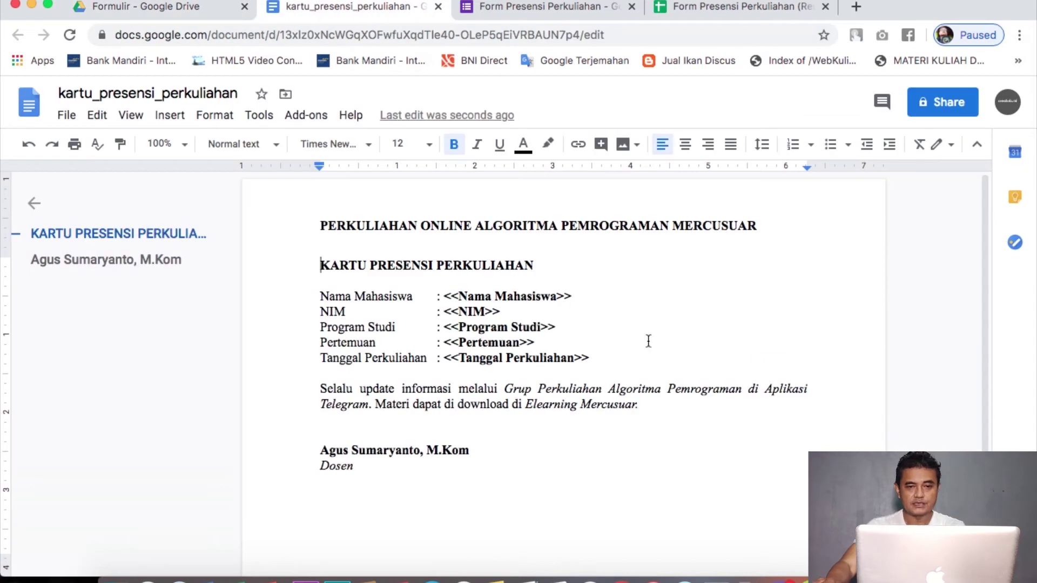
left_click_drag(442, 295, 577, 295)
left_click_drag(443, 311, 499, 312)
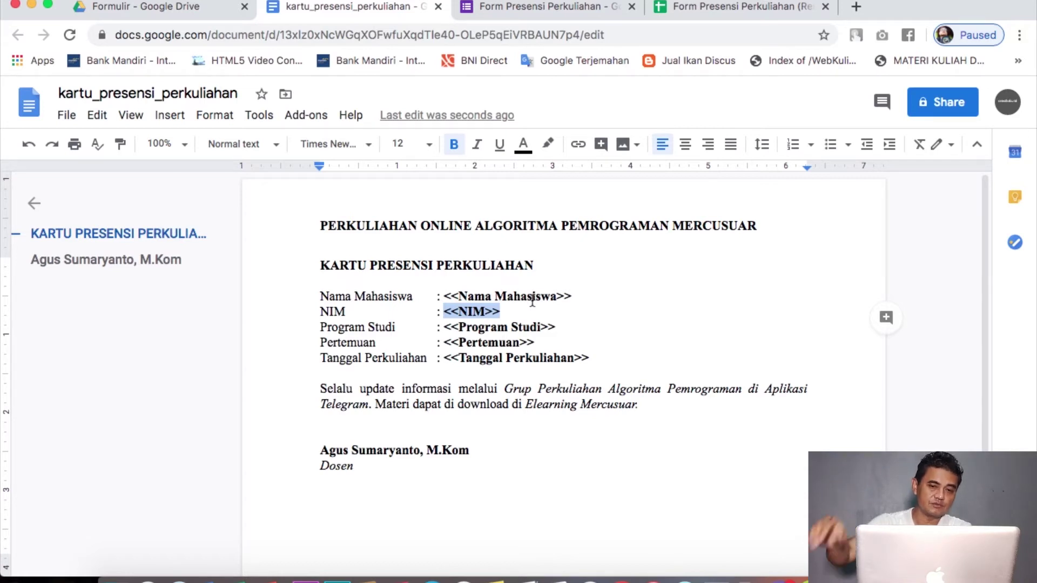
left_click(519, 326)
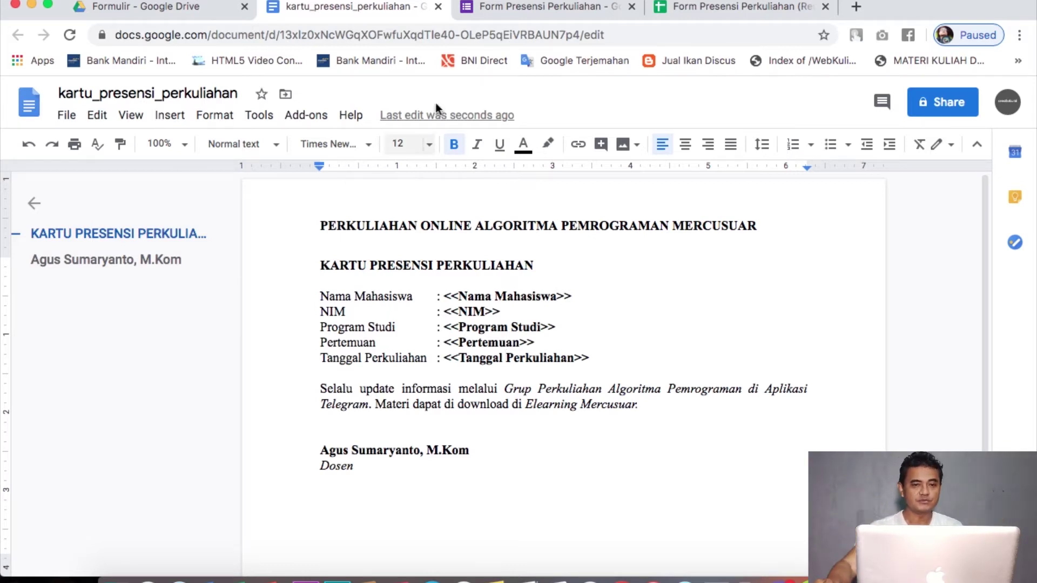
Step: Compare the template's placeholders with Form Presensi Perkuliahan and with the column headers in its responses spreadsheet
left_click(574, 5)
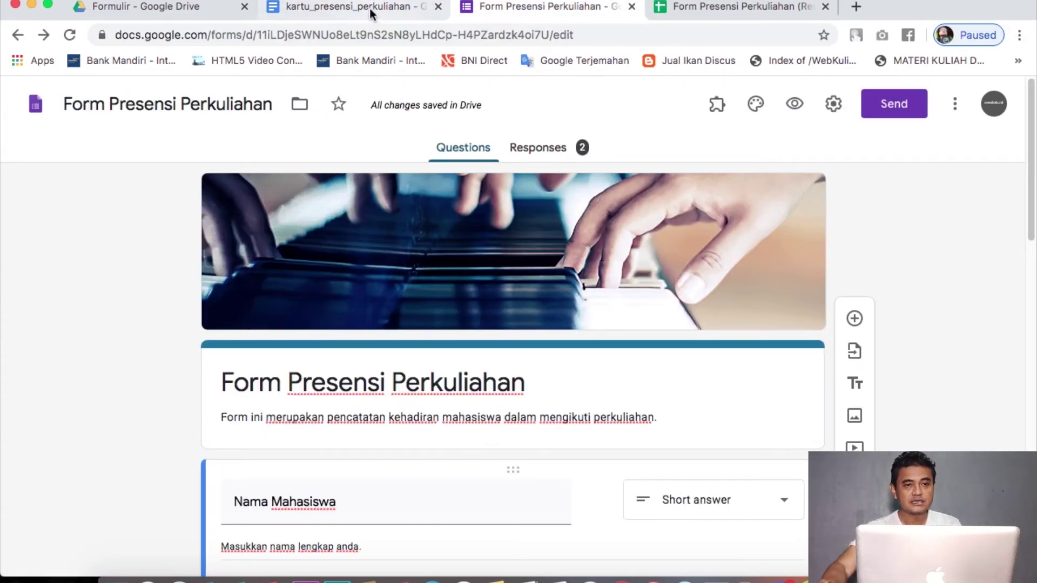
left_click(342, 7)
left_click(527, 7)
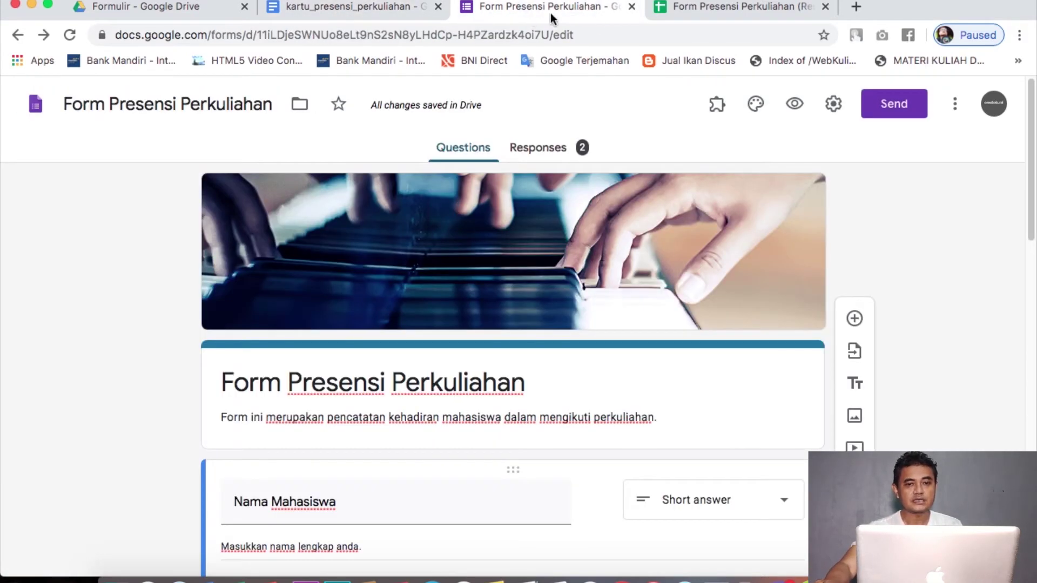
left_click(743, 11)
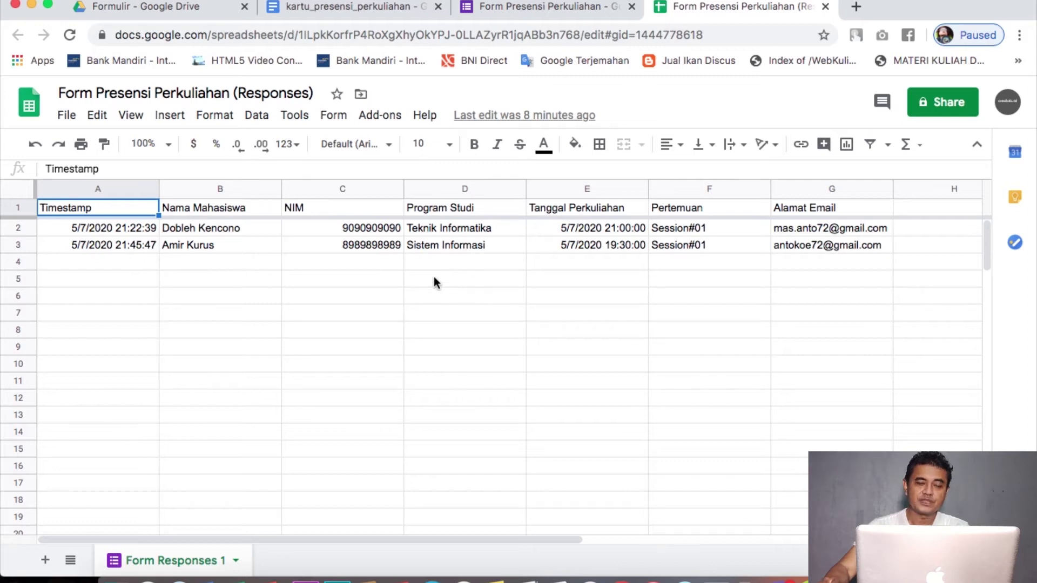
left_click(255, 249)
left_click(192, 229)
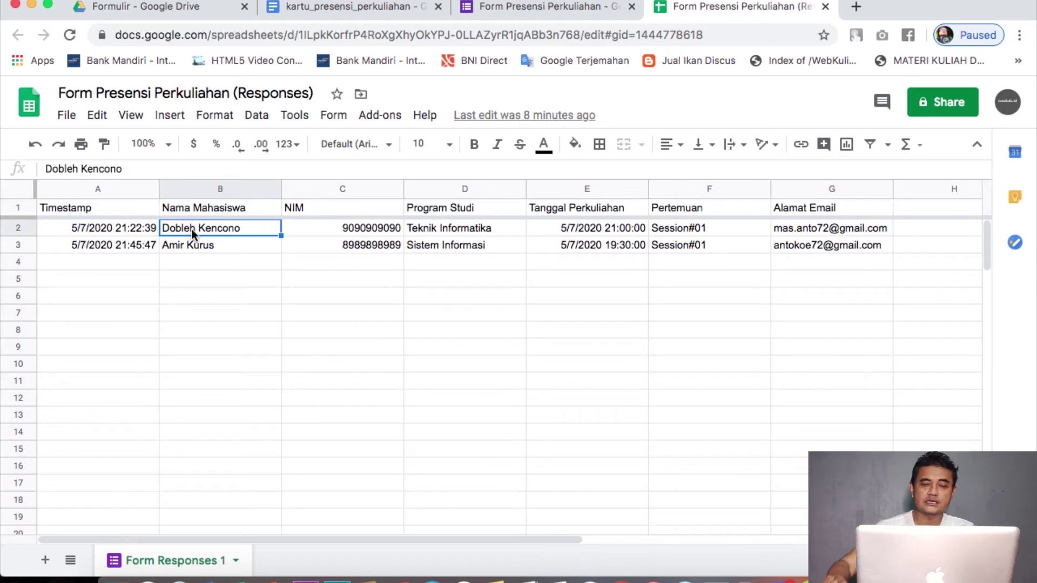
Step: Check which add-ons are available in the responses spreadsheet and view the installed G Suite Marketplace apps
left_click(392, 120)
mouse_move(426, 187)
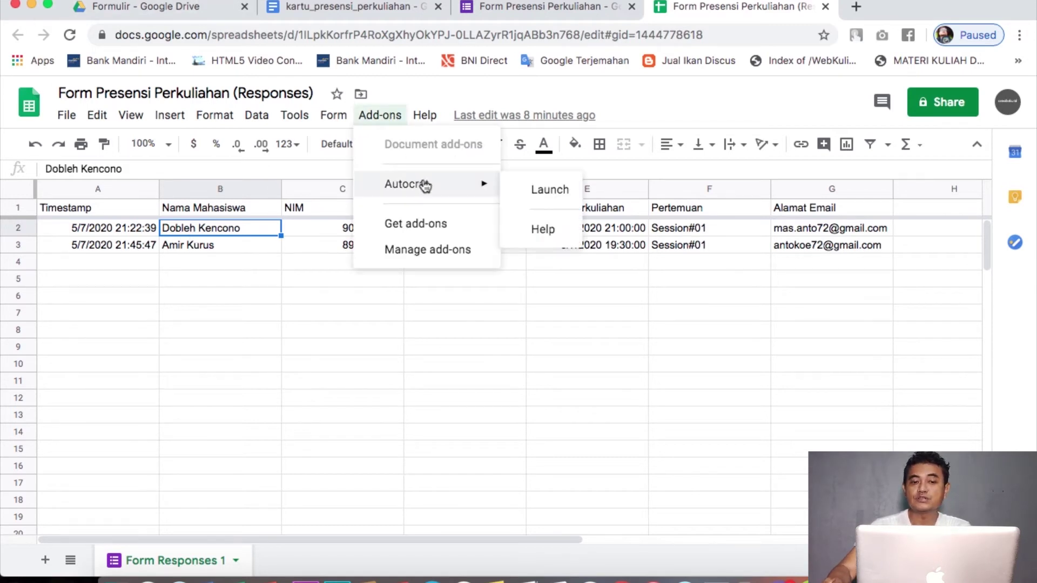
left_click(418, 324)
left_click(392, 119)
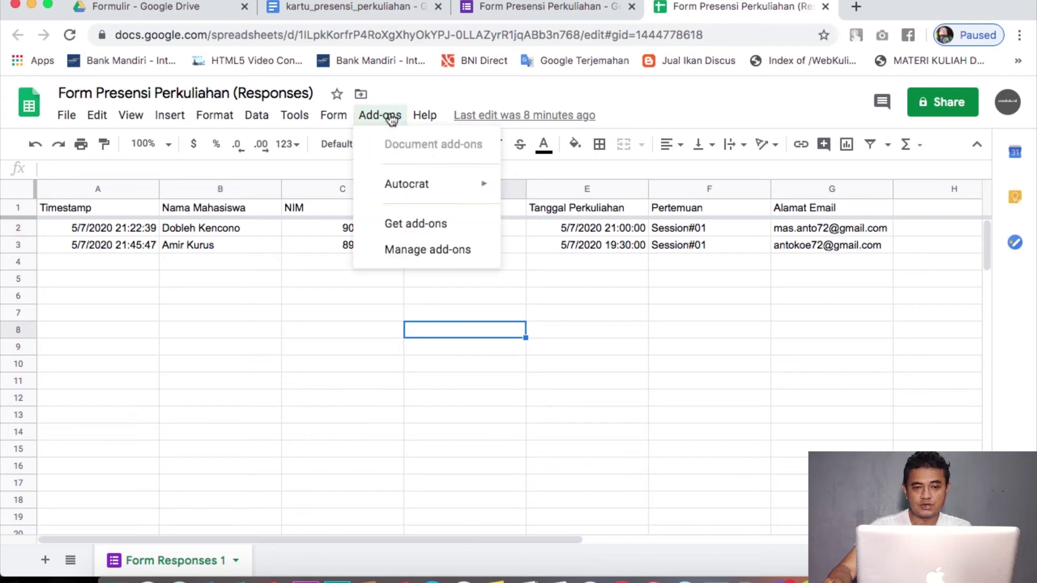
left_click(432, 252)
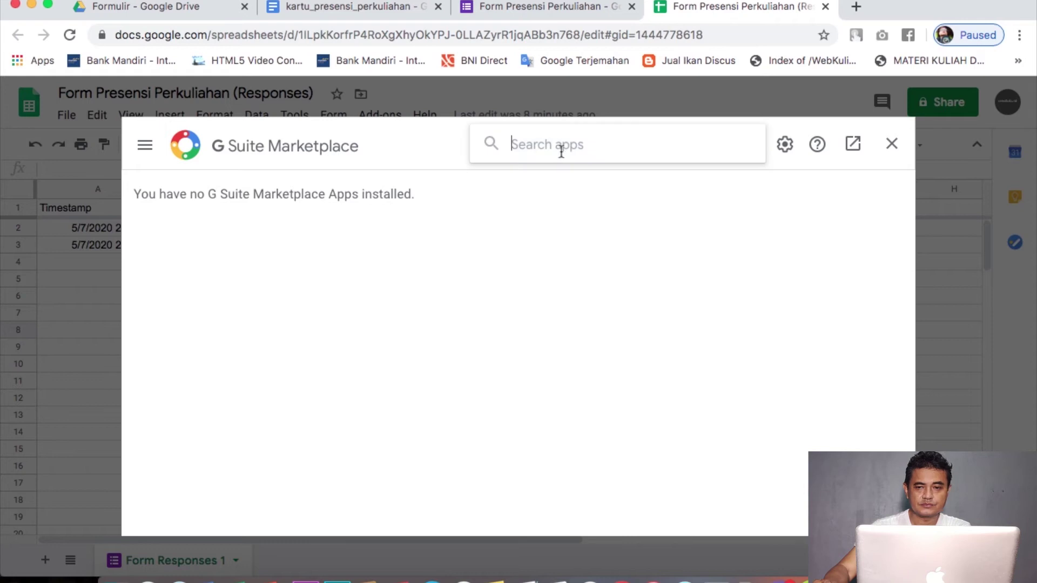
left_click(889, 146)
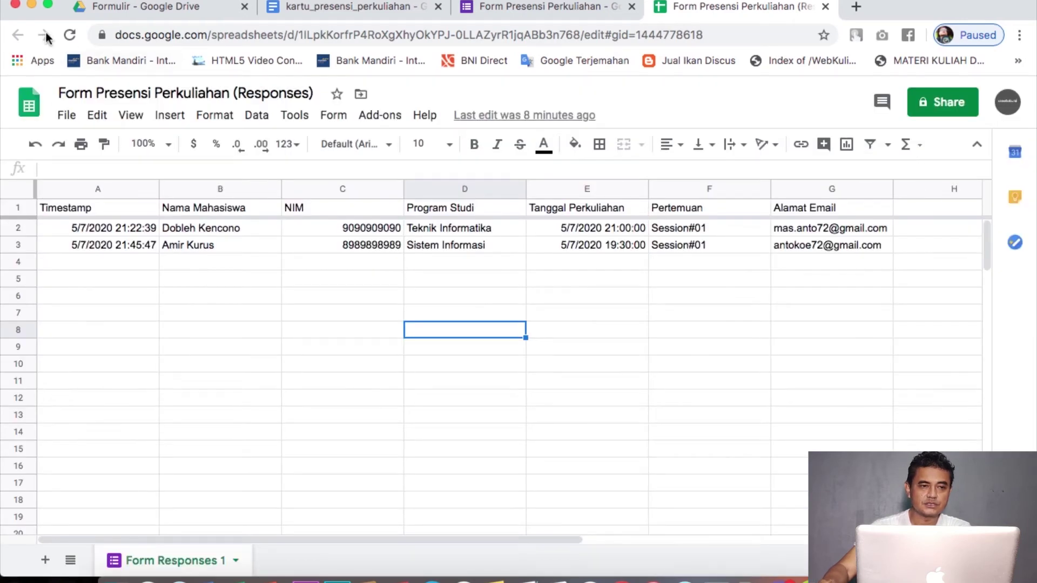
Step: Reload the responses spreadsheet and check its list of add-ons again
left_click(69, 35)
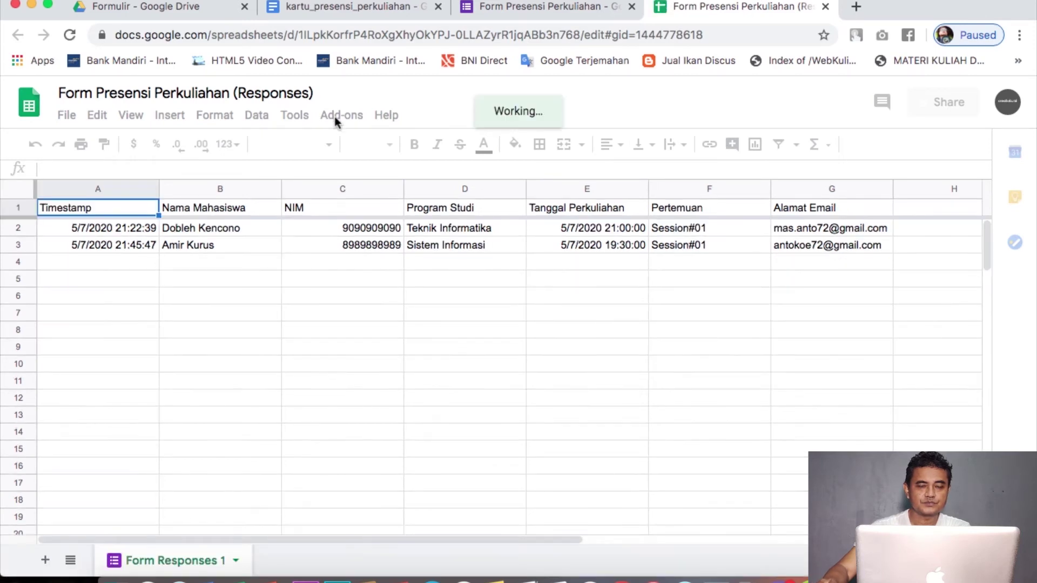
left_click(374, 119)
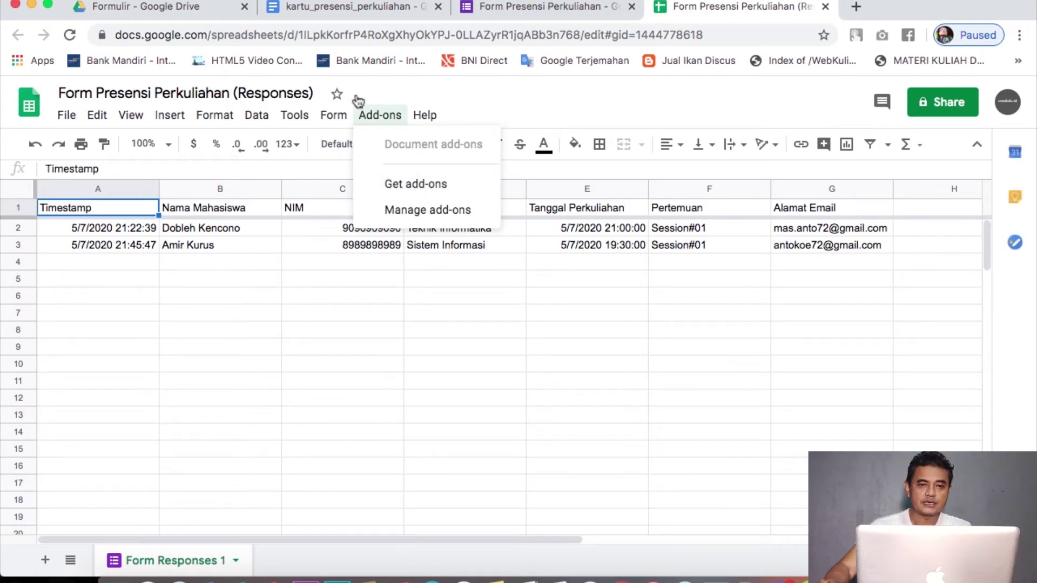
left_click(673, 97)
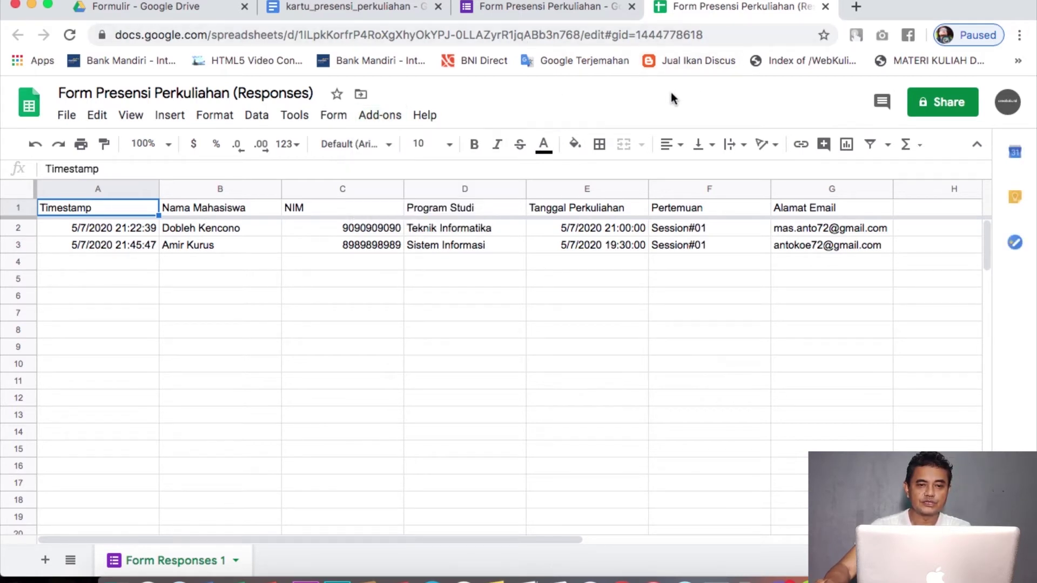
Step: Find Autocrat among the Sheets add-ons in the G Suite Marketplace and start installing it
left_click(388, 122)
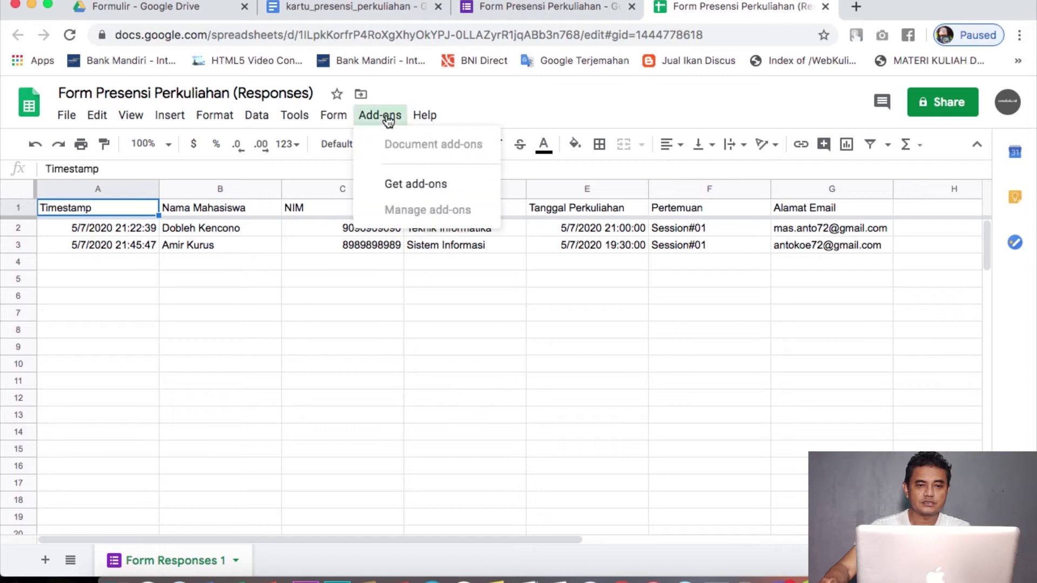
left_click(428, 187)
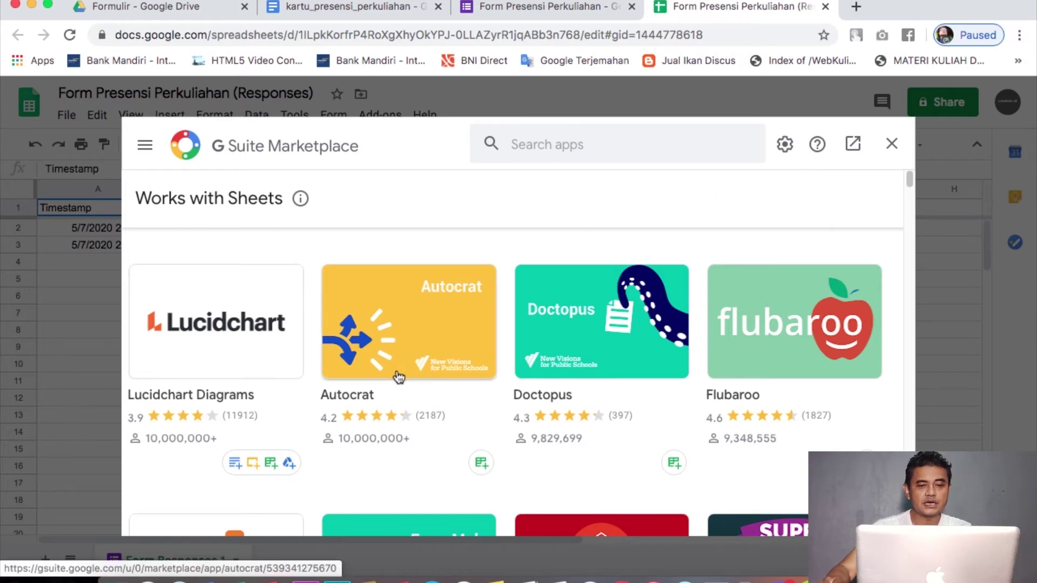
left_click(417, 318)
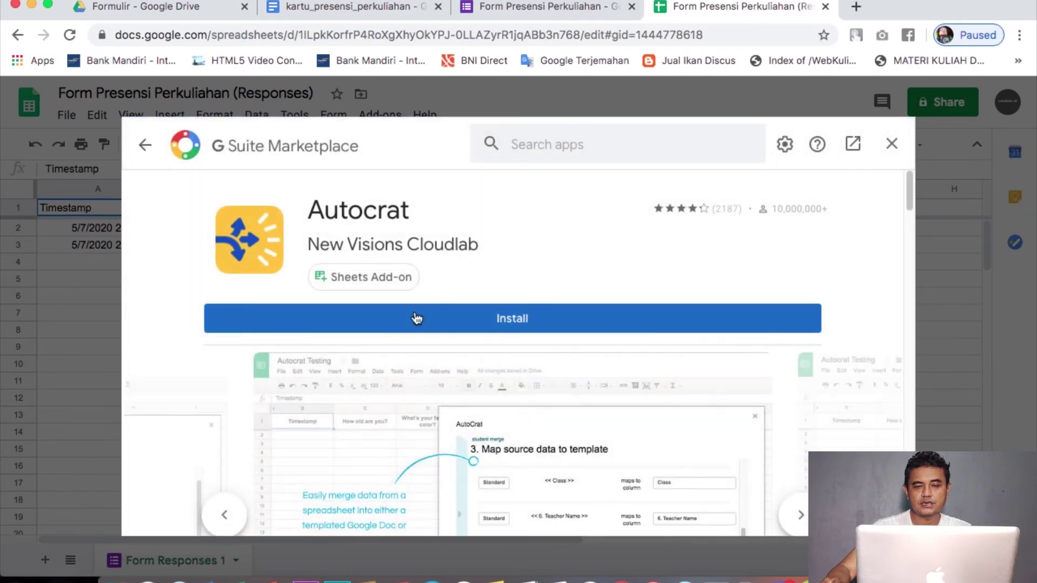
left_click(513, 318)
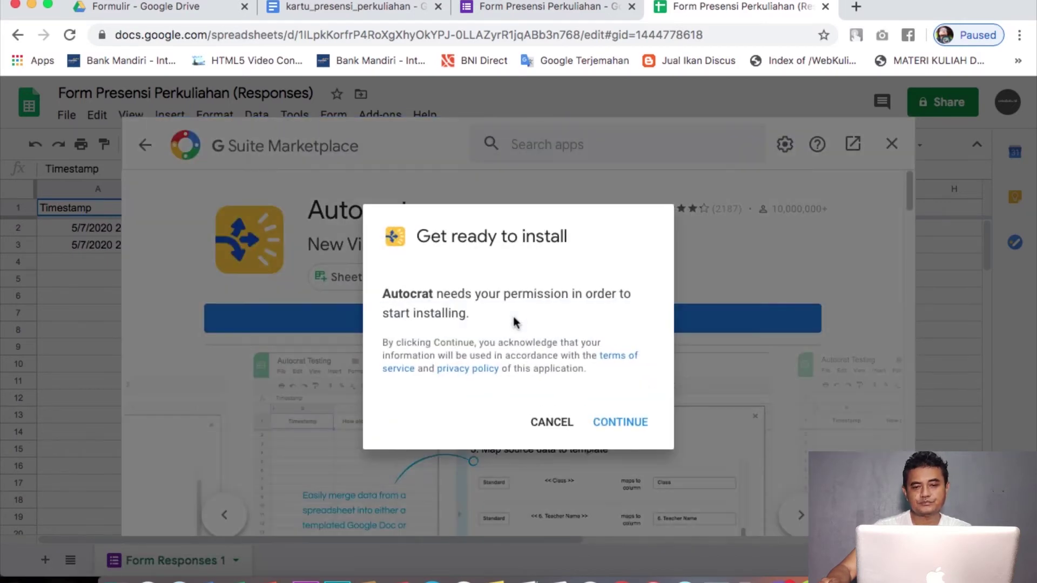
Step: Authorize Autocrat with the existing Google account, grant the requested permissions, and close the Marketplace once the installation is complete
left_click(622, 424)
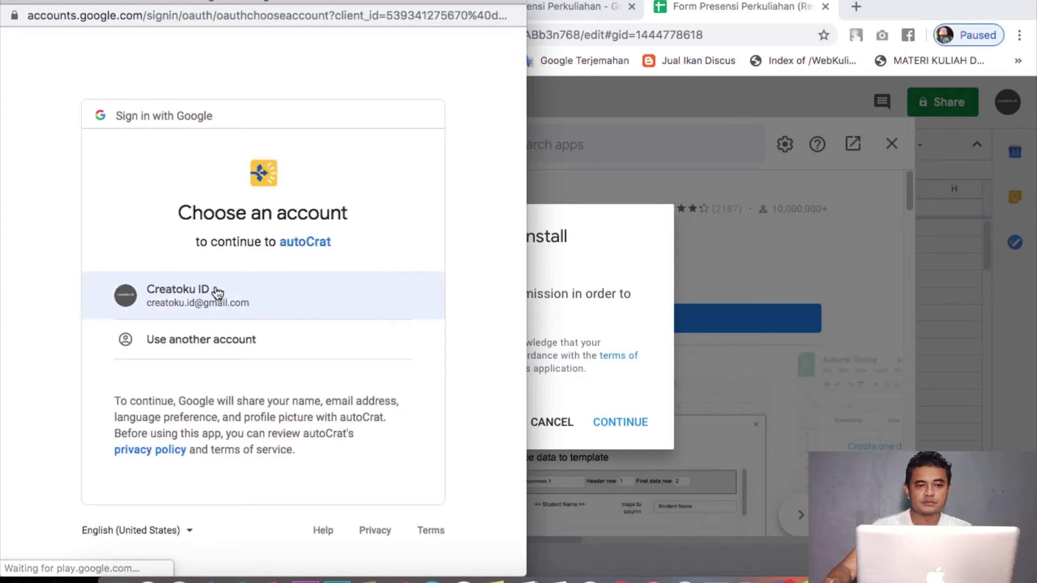
left_click(263, 298)
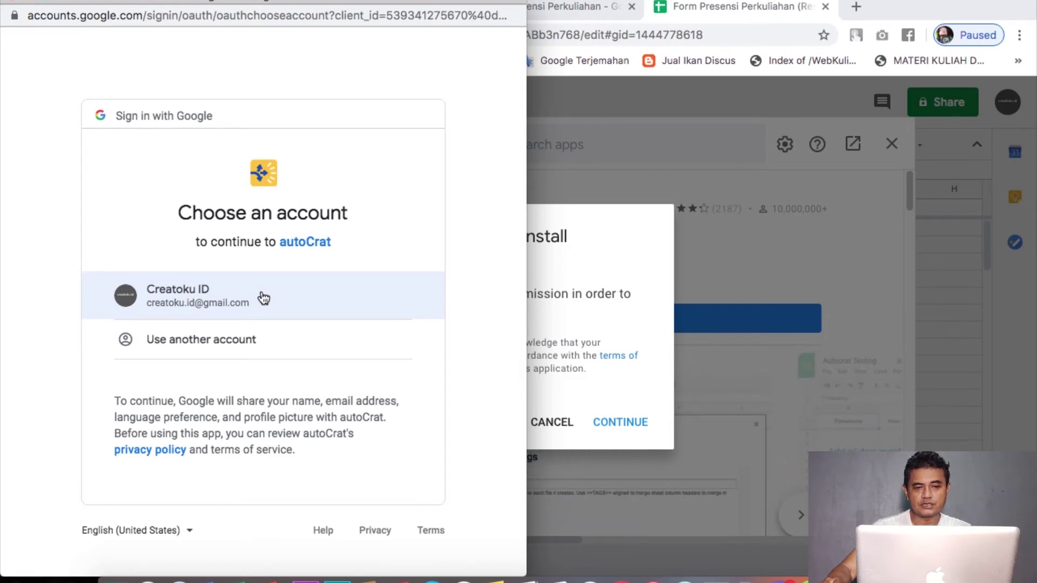
left_click(263, 297)
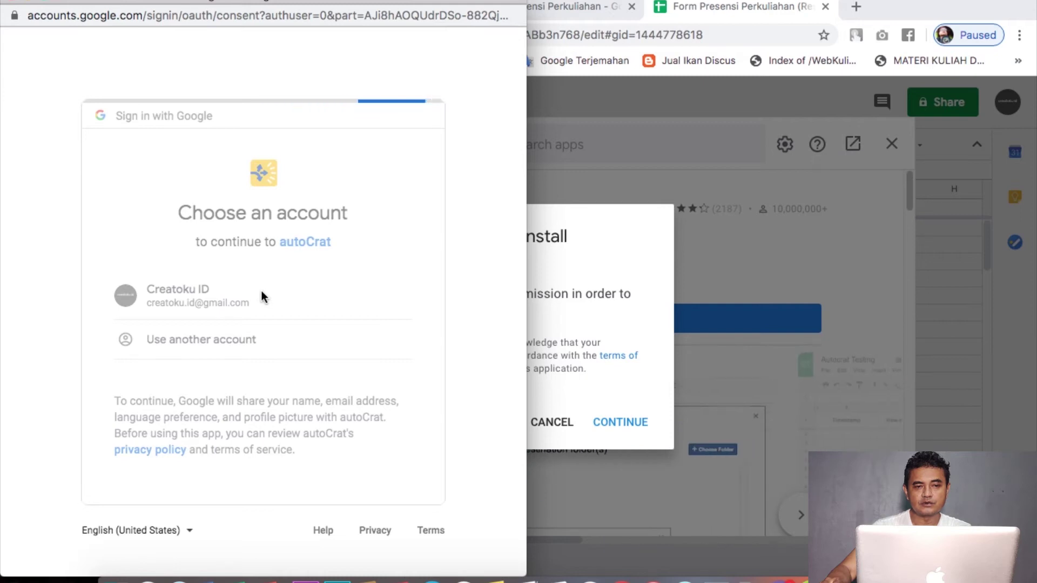
scroll(345, 324, "down", 10)
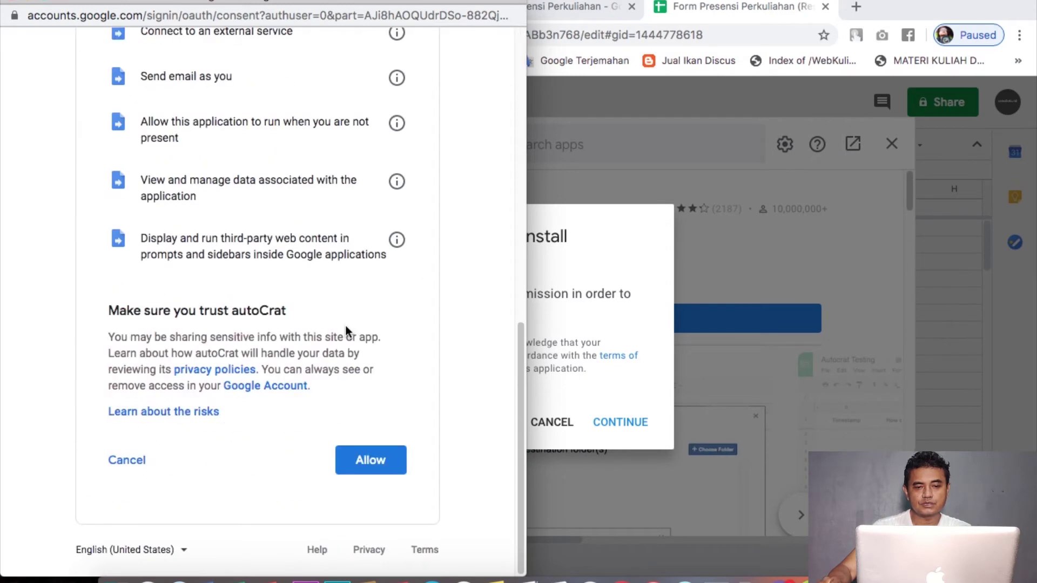
left_click(371, 459)
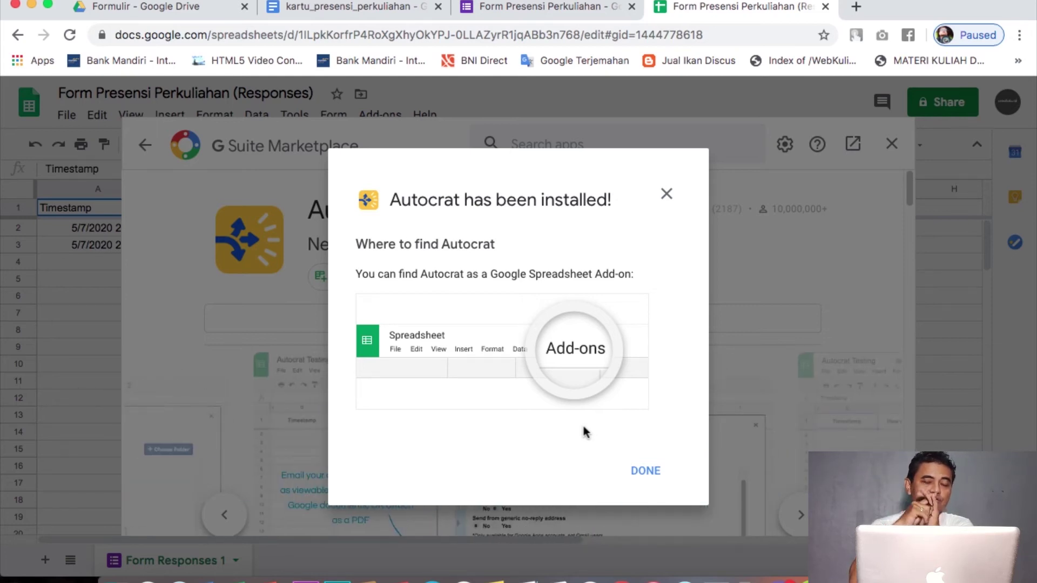
left_click(640, 469)
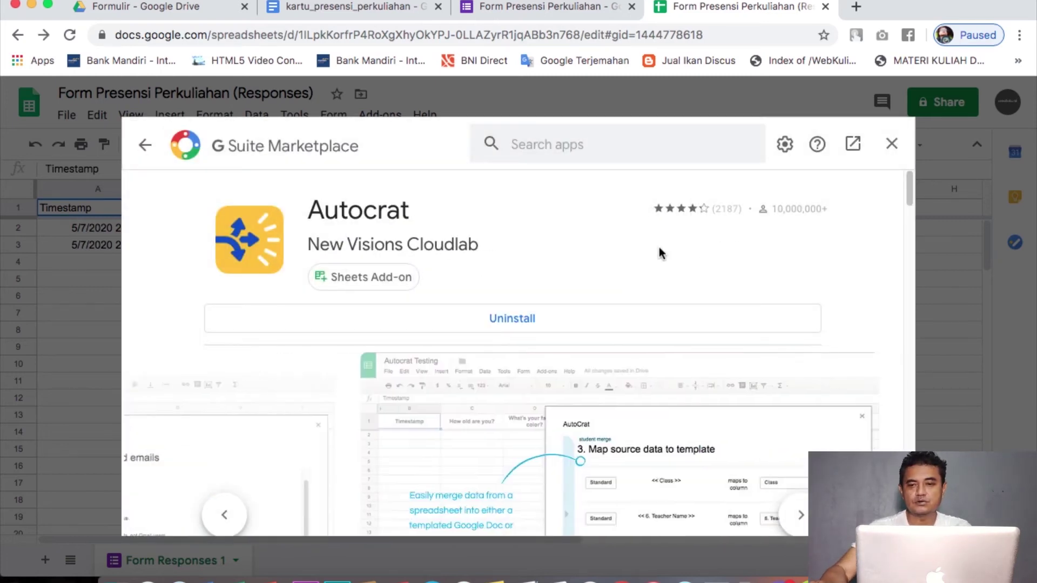
left_click(892, 144)
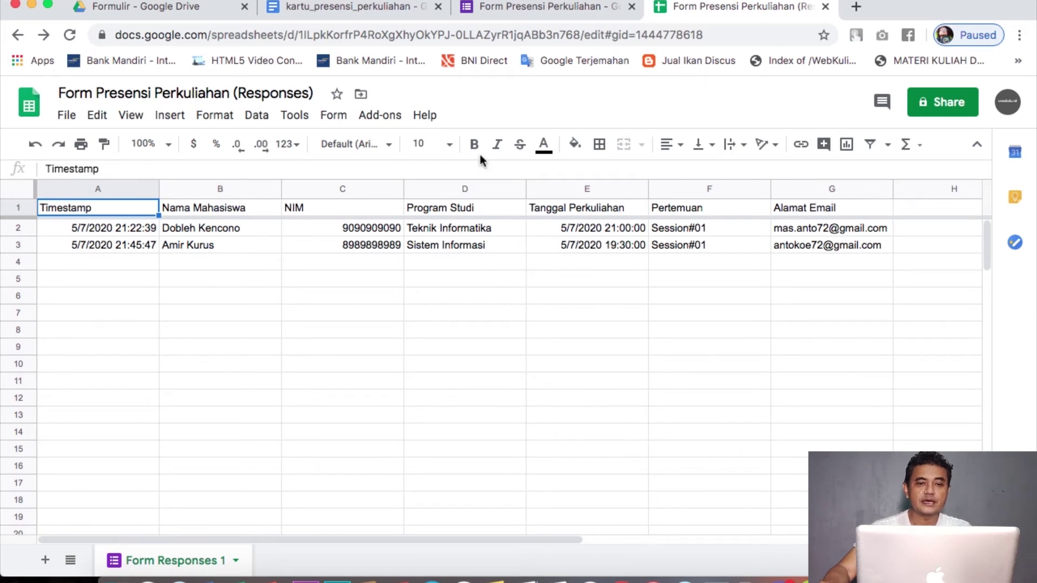
Step: Create a new Autocrat merge job named "Bukti Absen Kuliah" and proceed to choosing its template
left_click(382, 120)
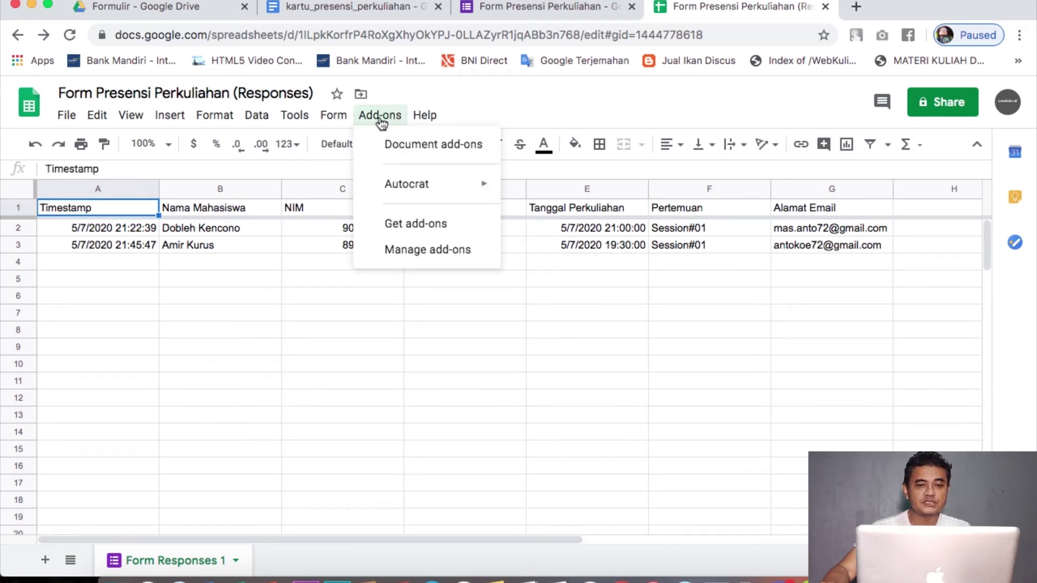
mouse_move(408, 187)
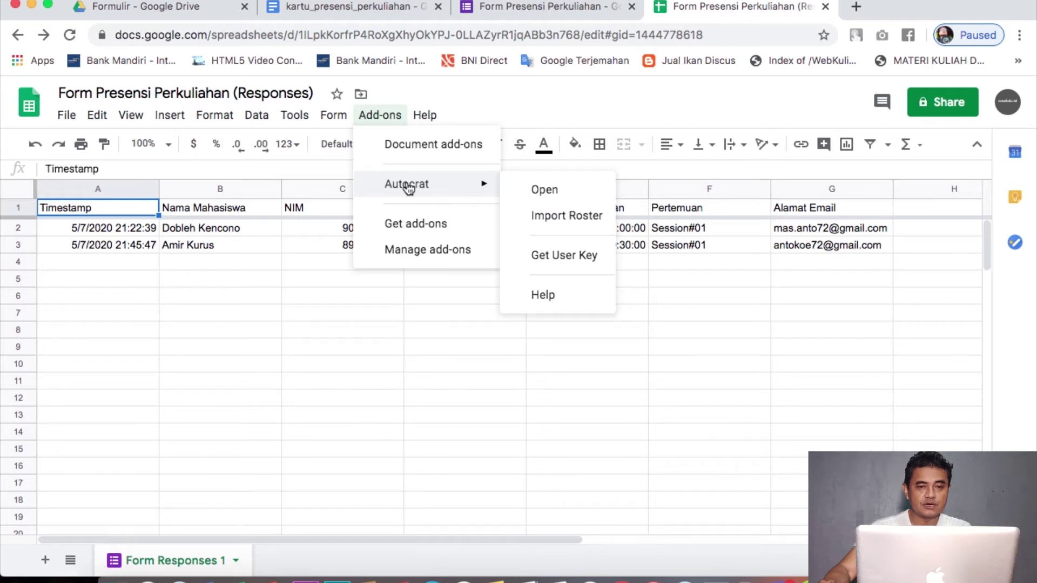
left_click(562, 196)
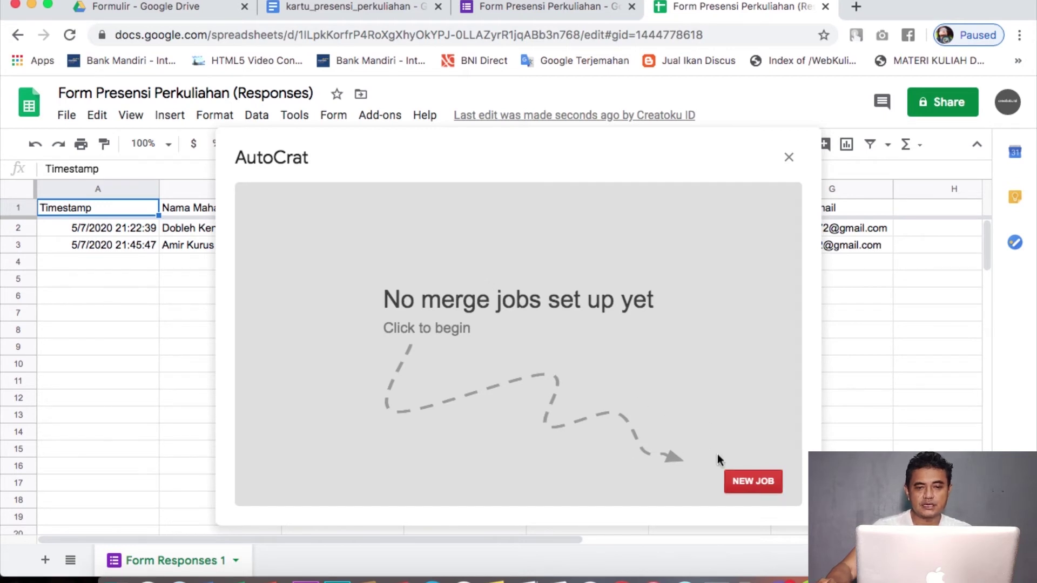
left_click(753, 483)
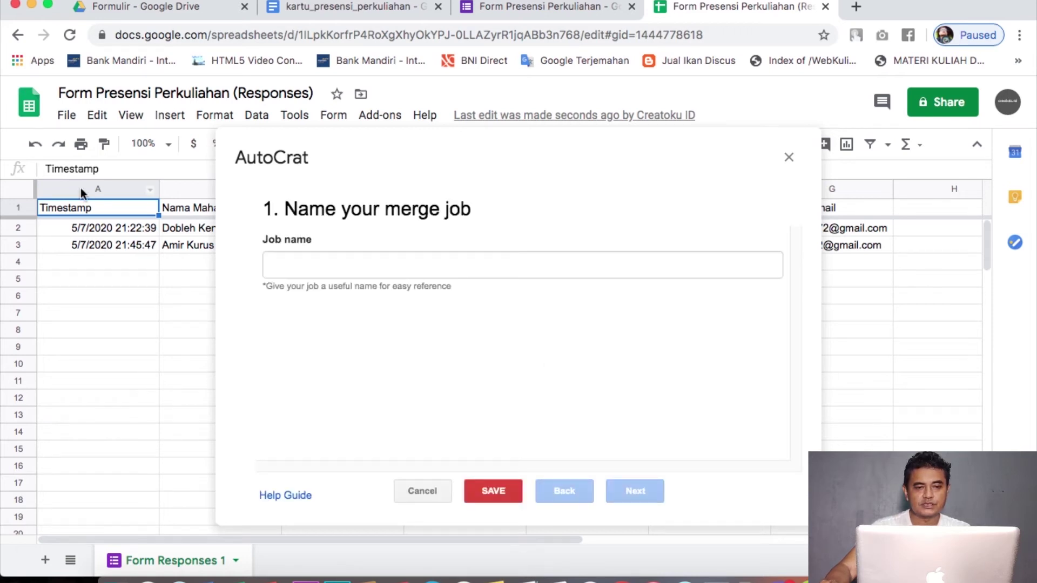
left_click(296, 264)
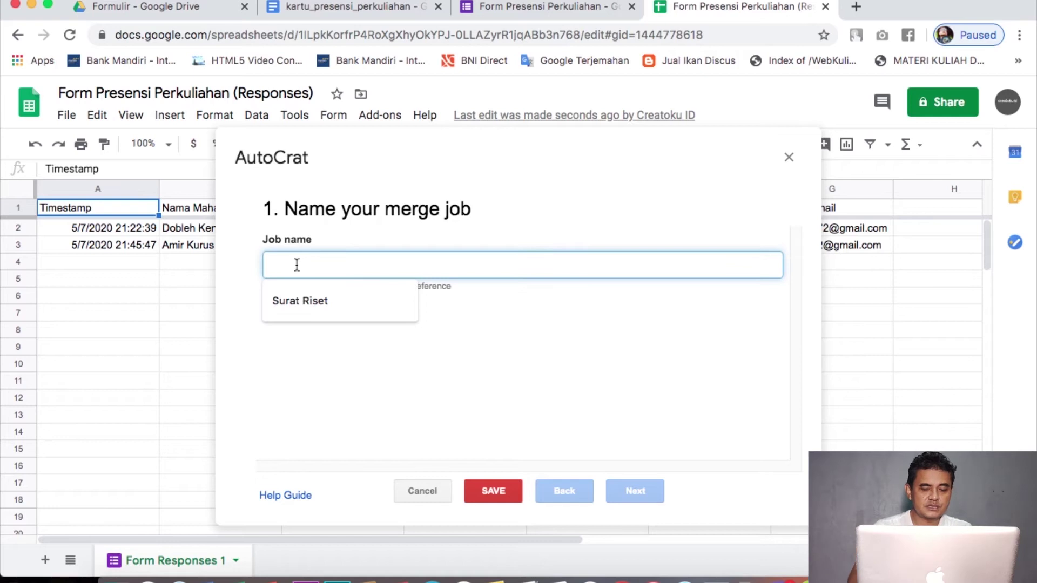
type("Bukti ")
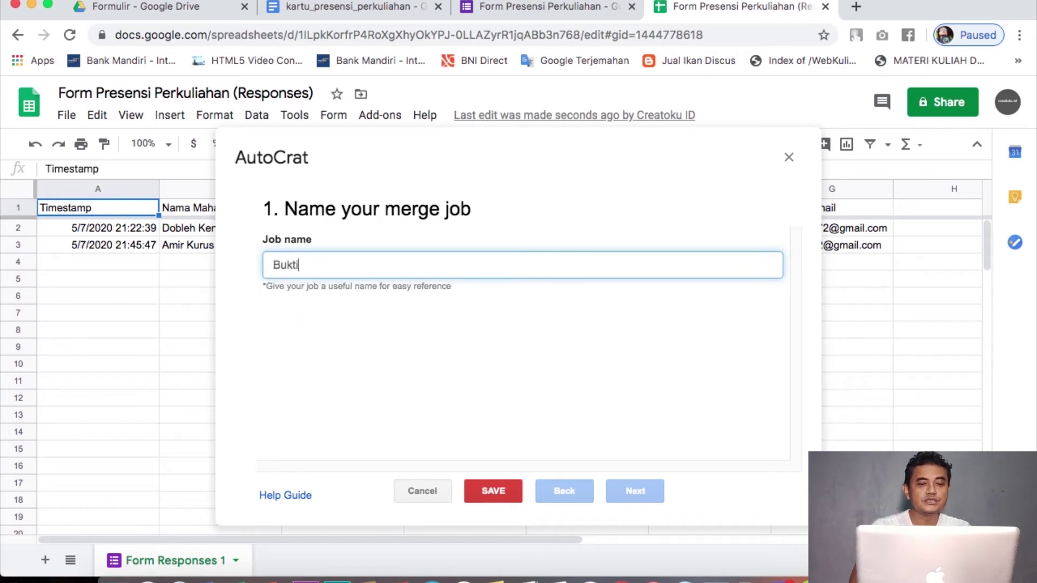
type("Absen ")
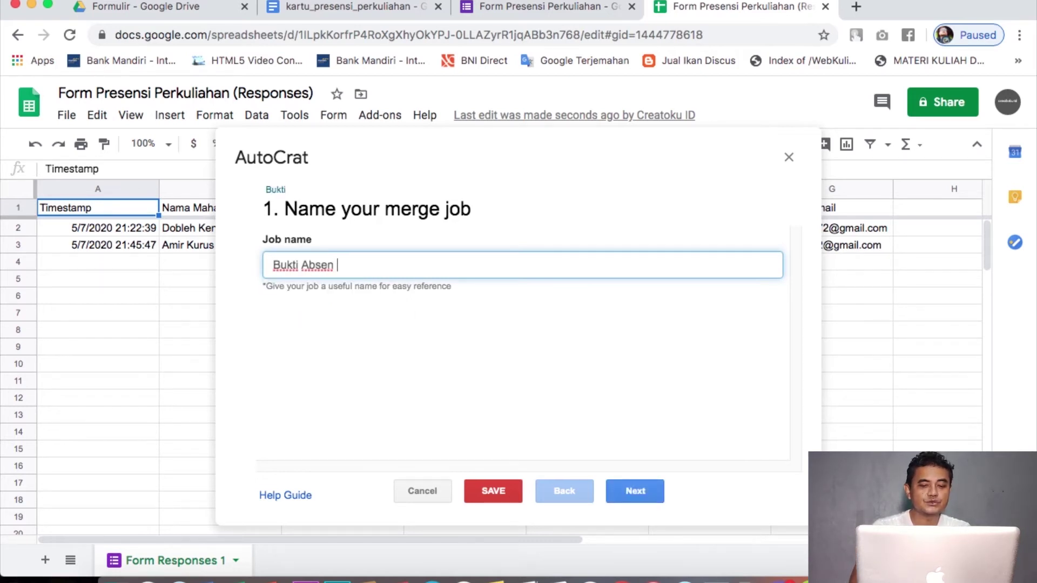
type("Kuliah")
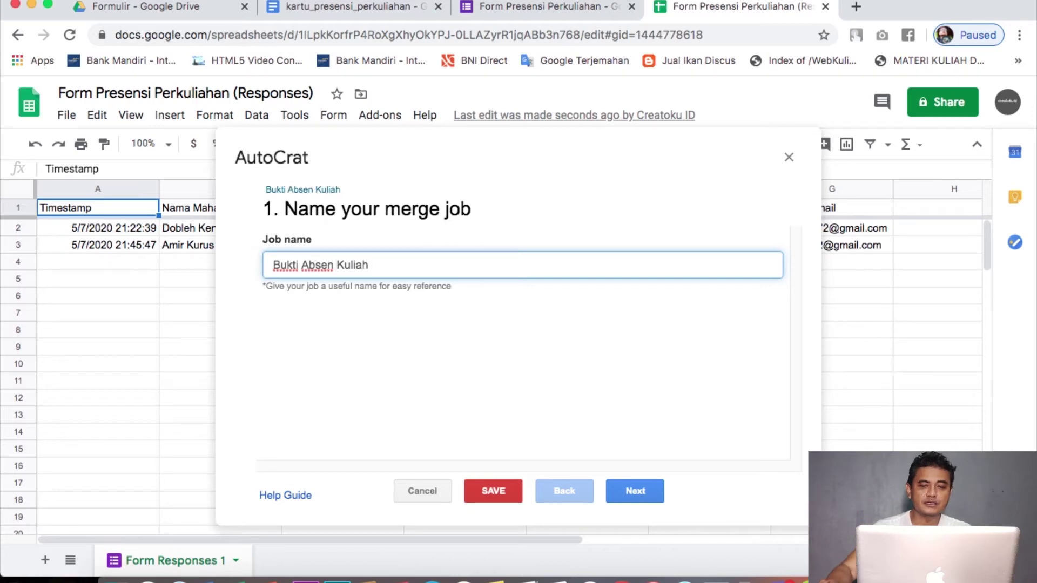
left_click(635, 491)
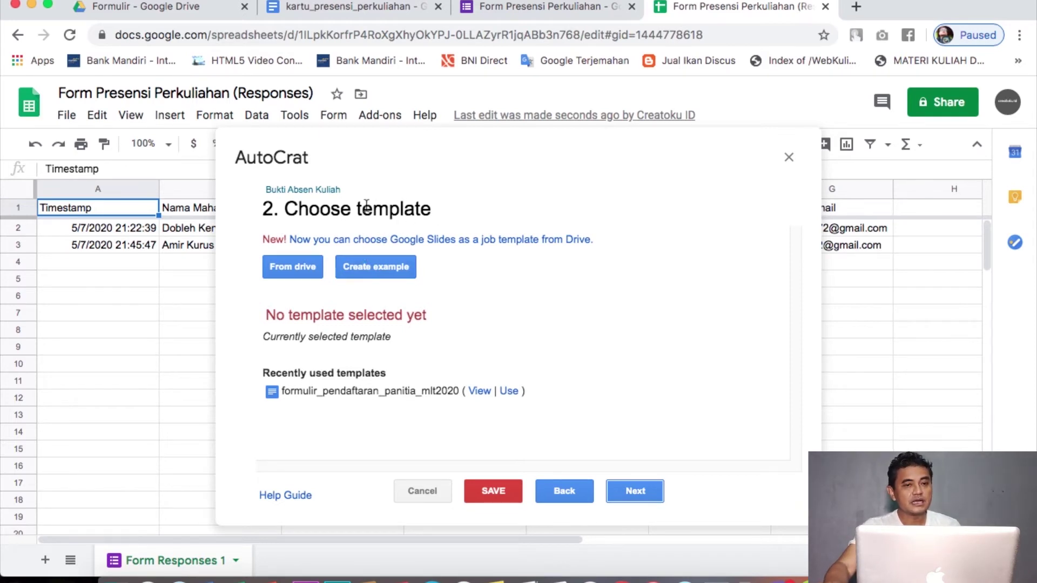
Step: Choose kartu_presensi_perkuliahan from Drive as the merge job's template and continue to the data mapping
left_click(366, 10)
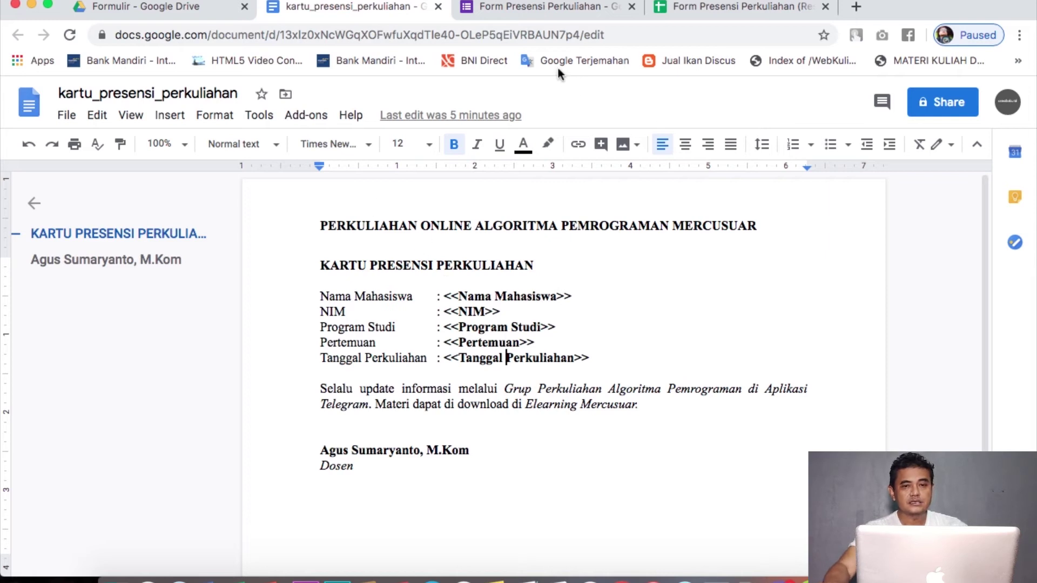
left_click(696, 8)
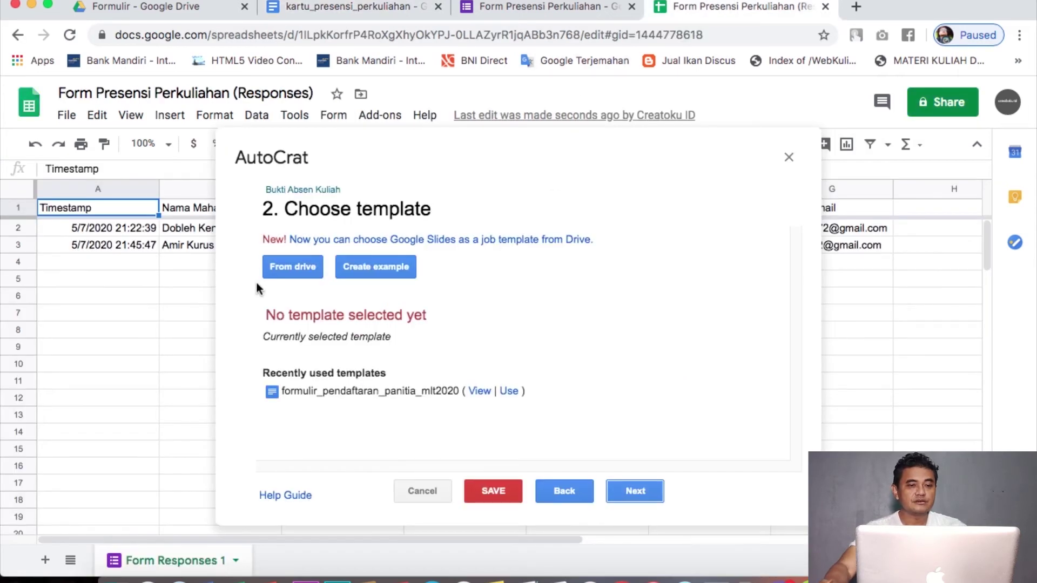
left_click(295, 267)
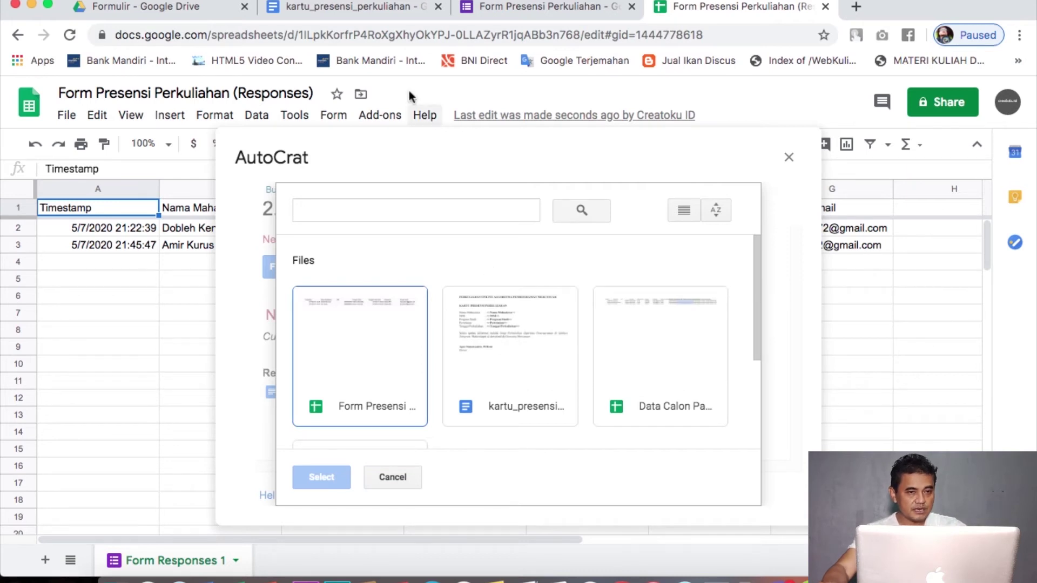
left_click(517, 335)
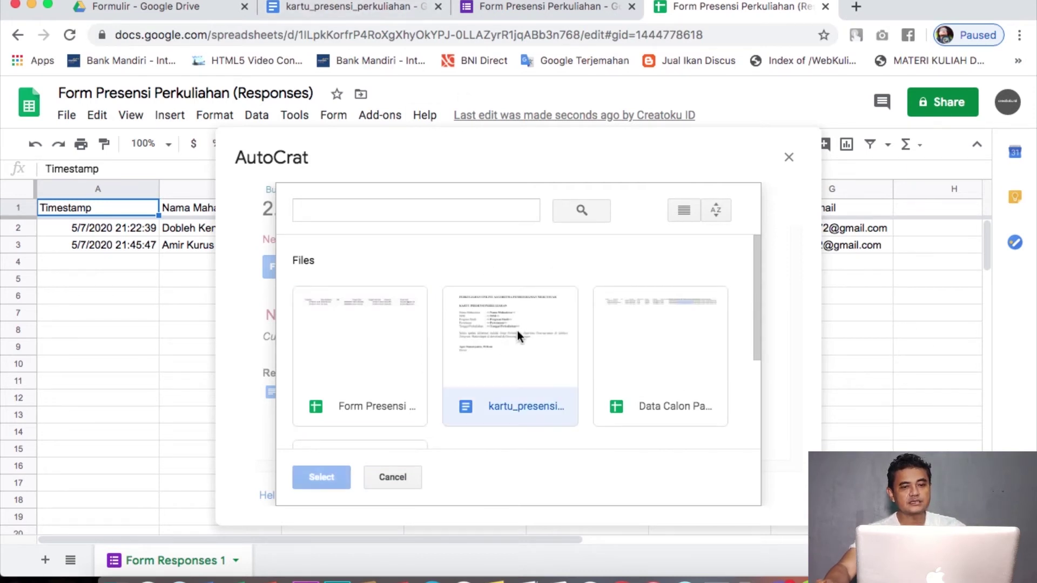
left_click(316, 481)
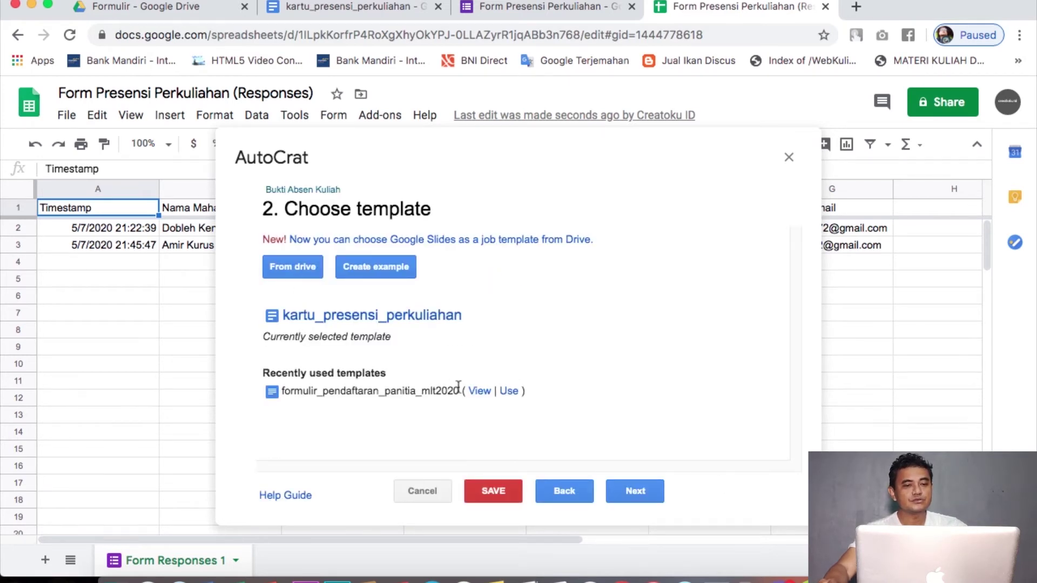
left_click(641, 490)
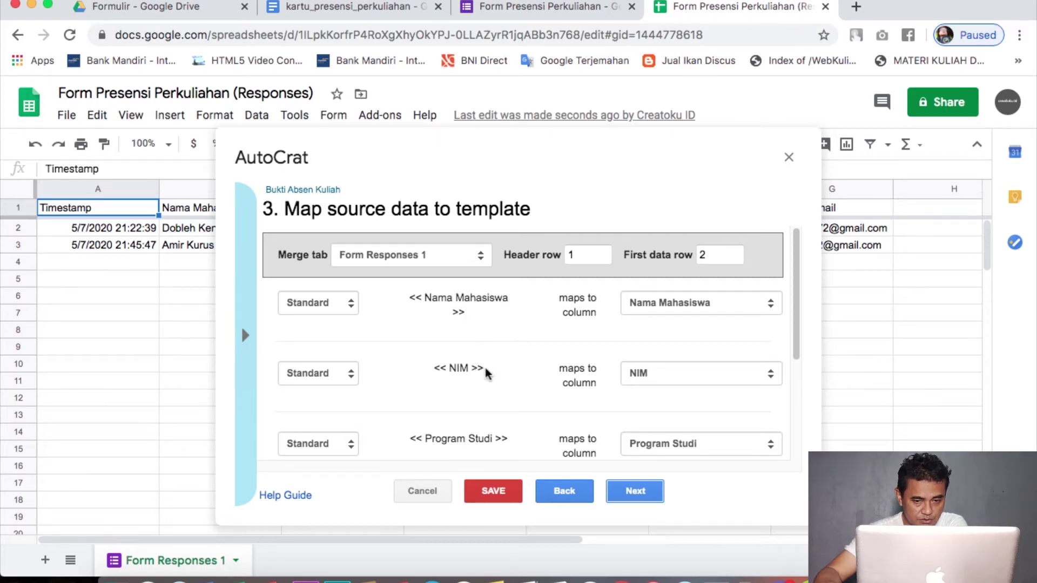
Step: Review the tag-to-column mapping, comparing the template's Nama Mahasiswa, NIM and Program Studi tags with the form's questions
scroll(524, 379, "down", 5)
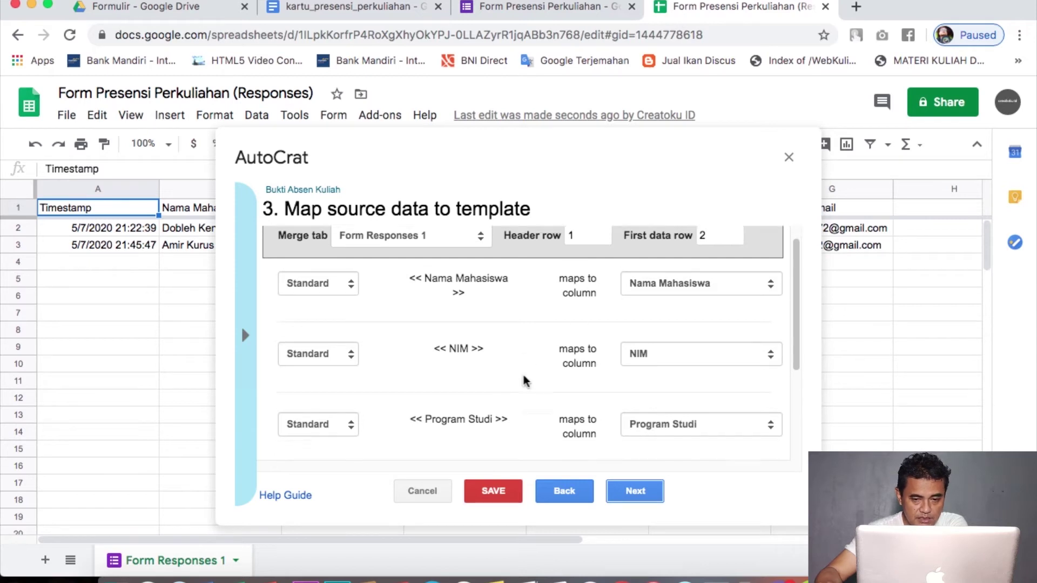
scroll(524, 379, "up", 5)
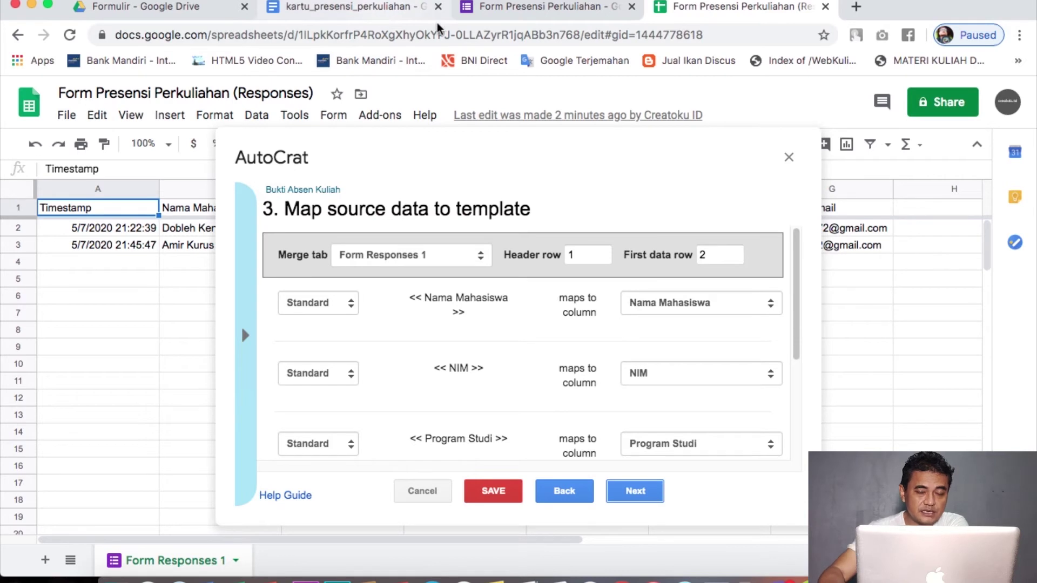
left_click(505, 11)
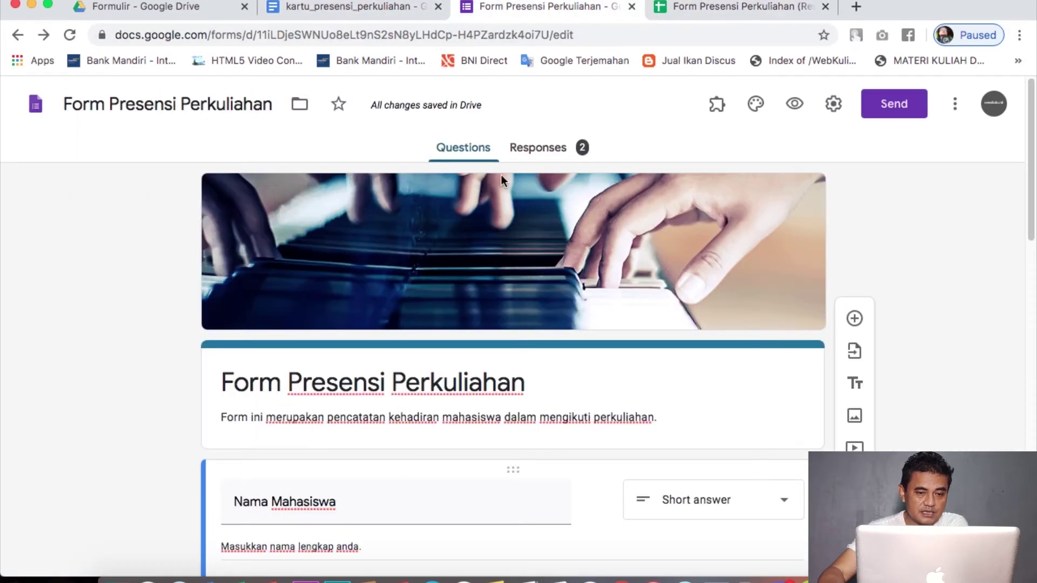
scroll(527, 306, "down", 4)
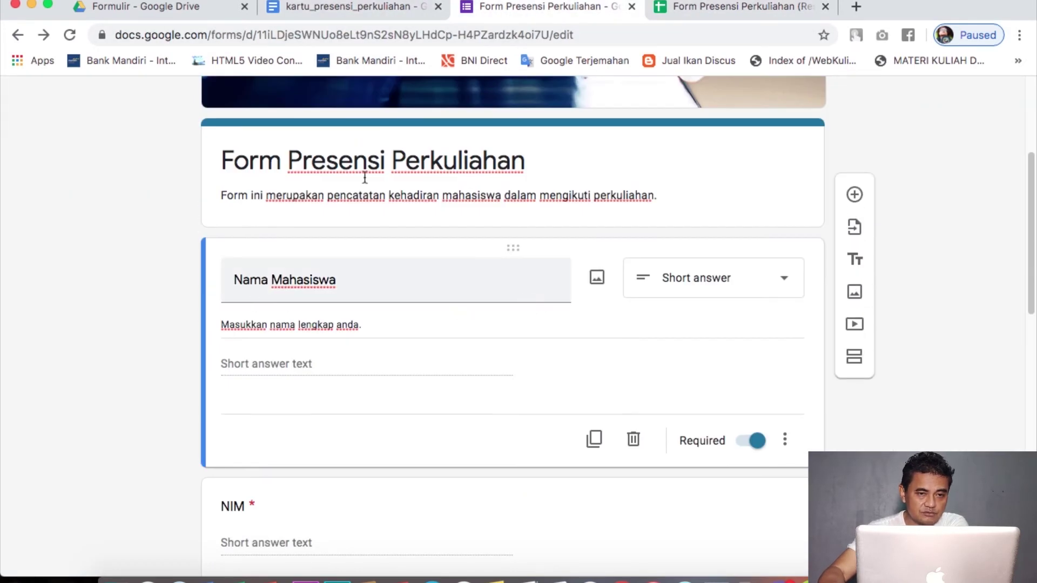
left_click(339, 8)
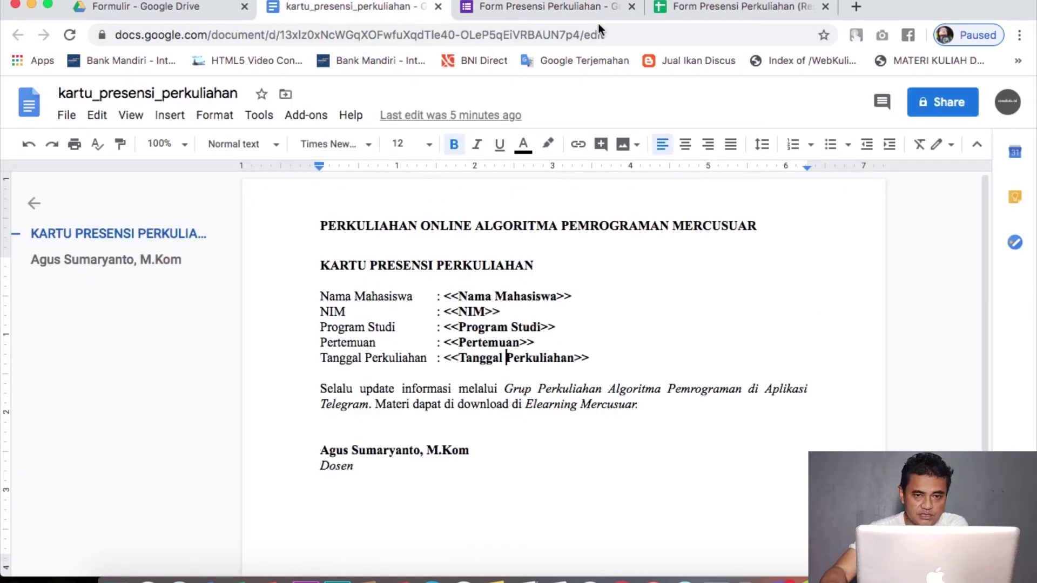
left_click(578, 8)
scroll(290, 376, "down", 5)
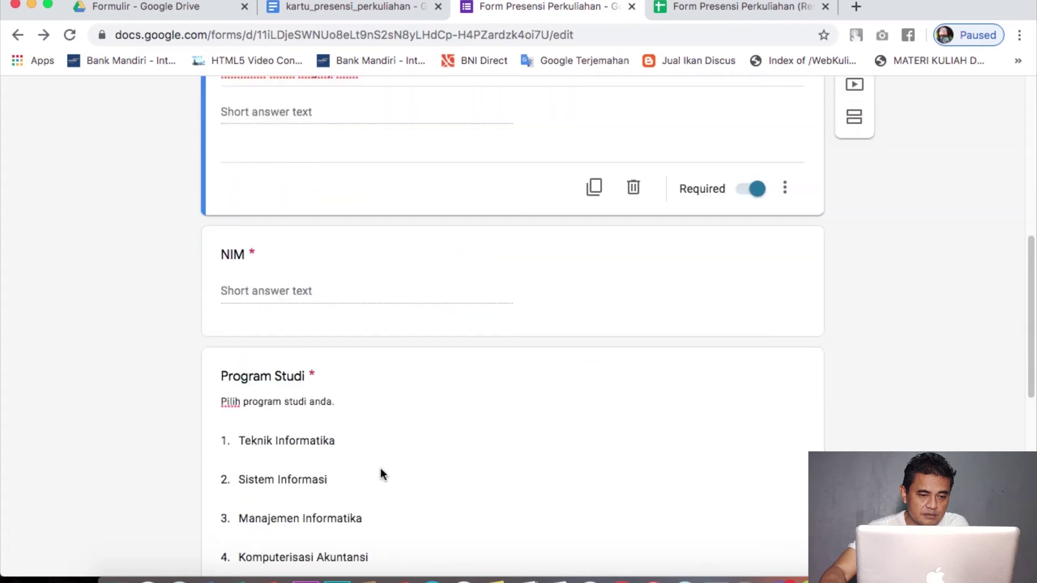
left_click(377, 11)
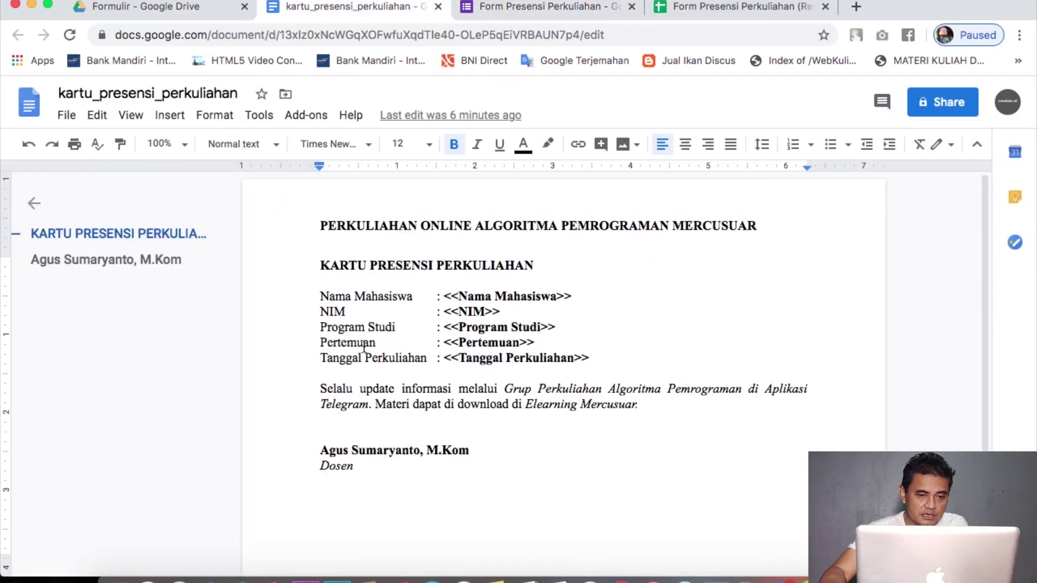
left_click(578, 8)
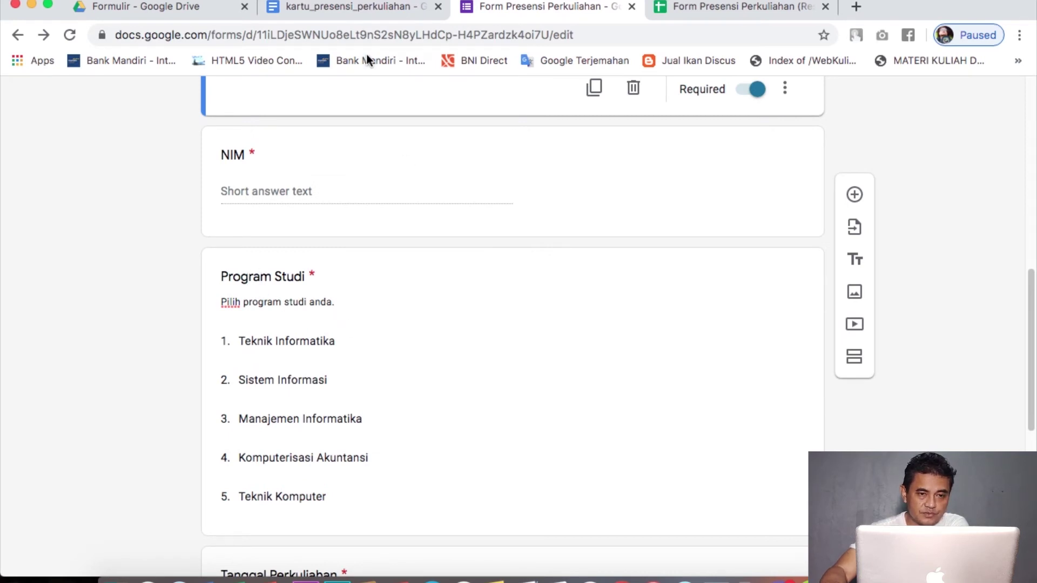
left_click(380, 9)
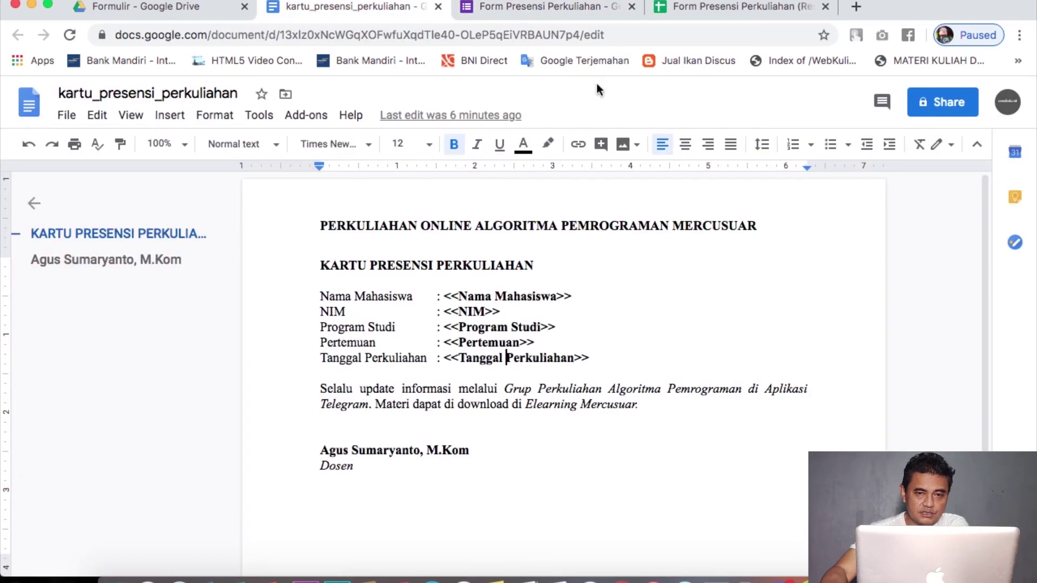
Step: Compare the template's Tanggal Perkuliahan and Pertemuan tags with the remaining questions in Form Presensi Perkuliahan
left_click(566, 9)
scroll(500, 373, "down", 5)
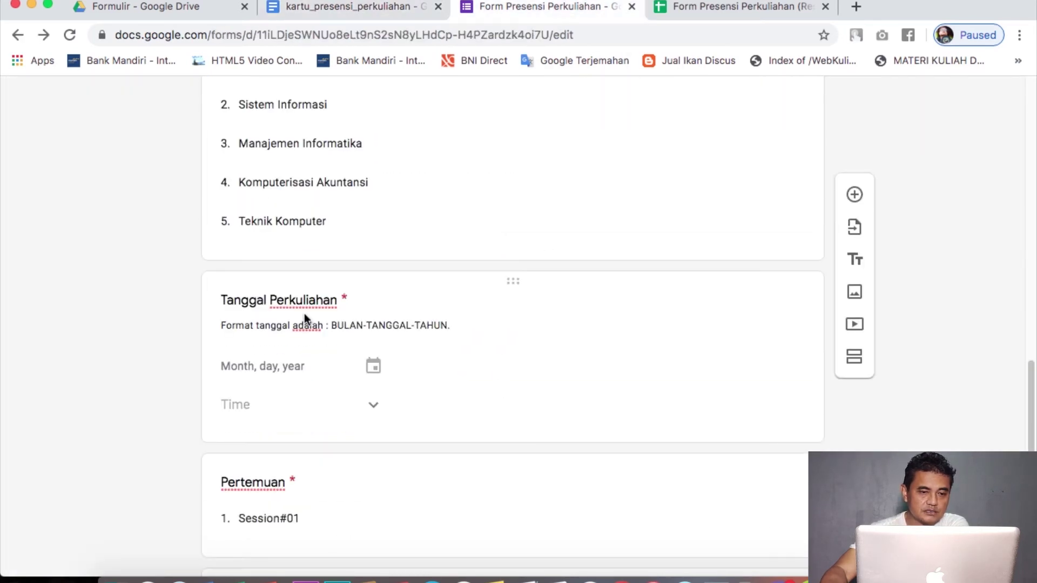
scroll(355, 377, "down", 1)
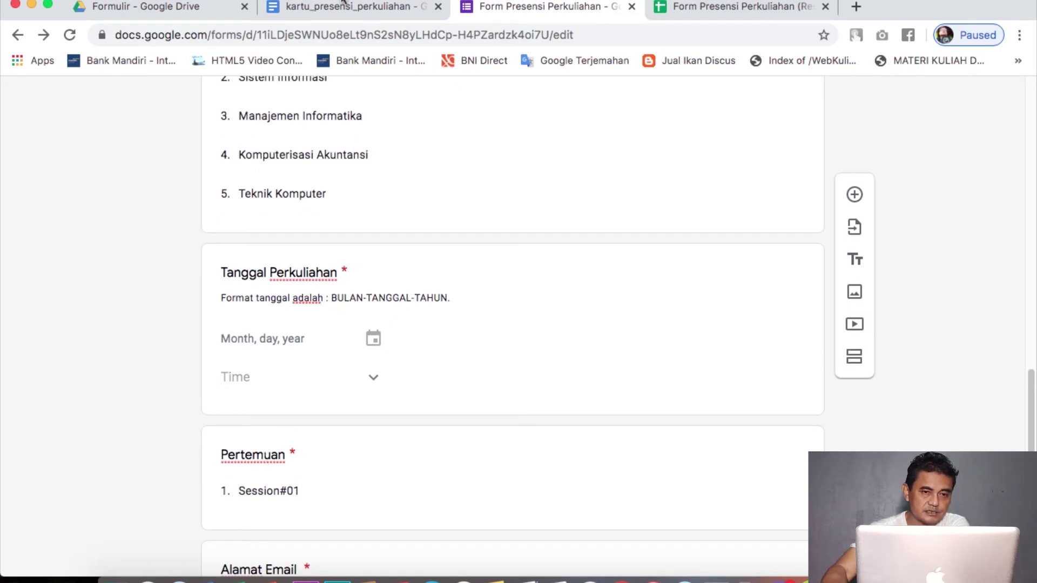
left_click(344, 7)
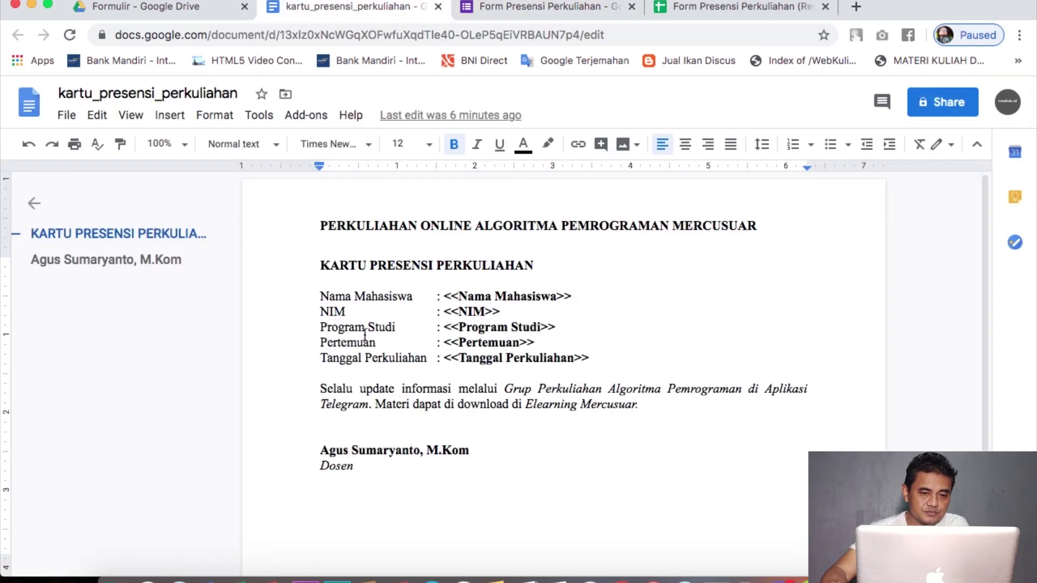
left_click(591, 9)
scroll(426, 386, "down", 2)
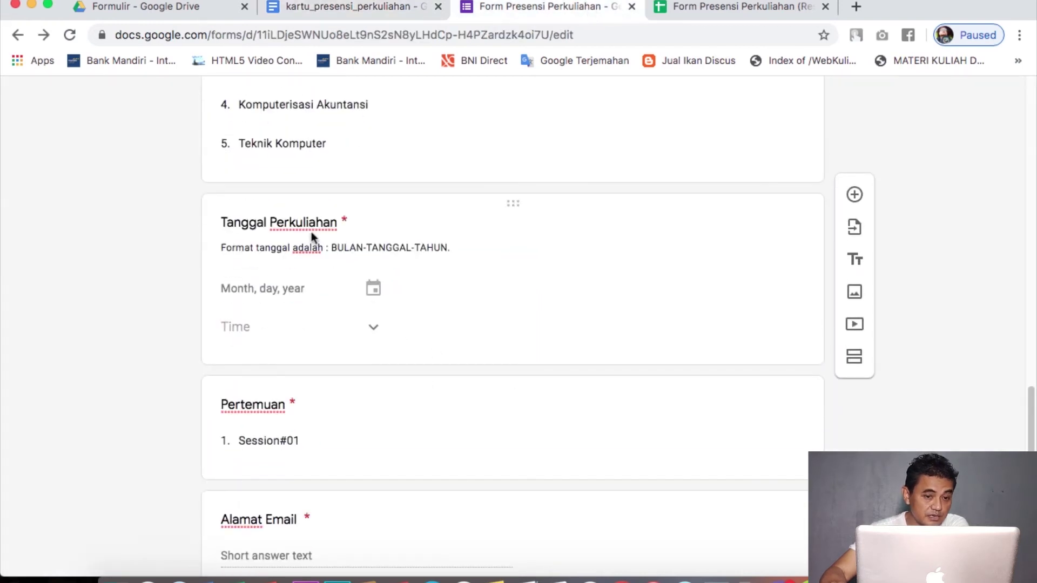
left_click(364, 16)
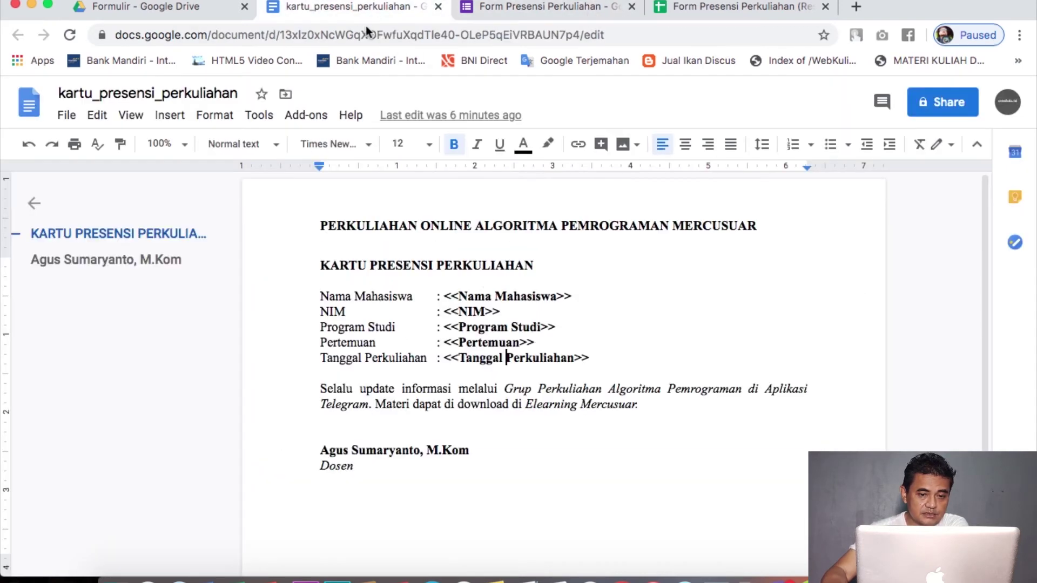
left_click(546, 10)
scroll(326, 471, "down", 3)
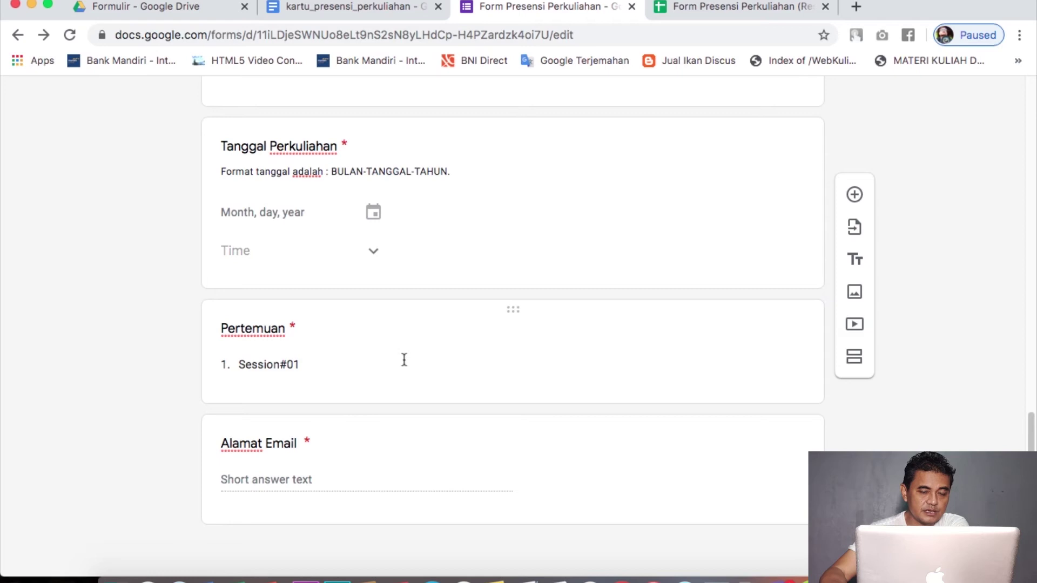
scroll(403, 361, "up", 10)
scroll(403, 365, "up", 4)
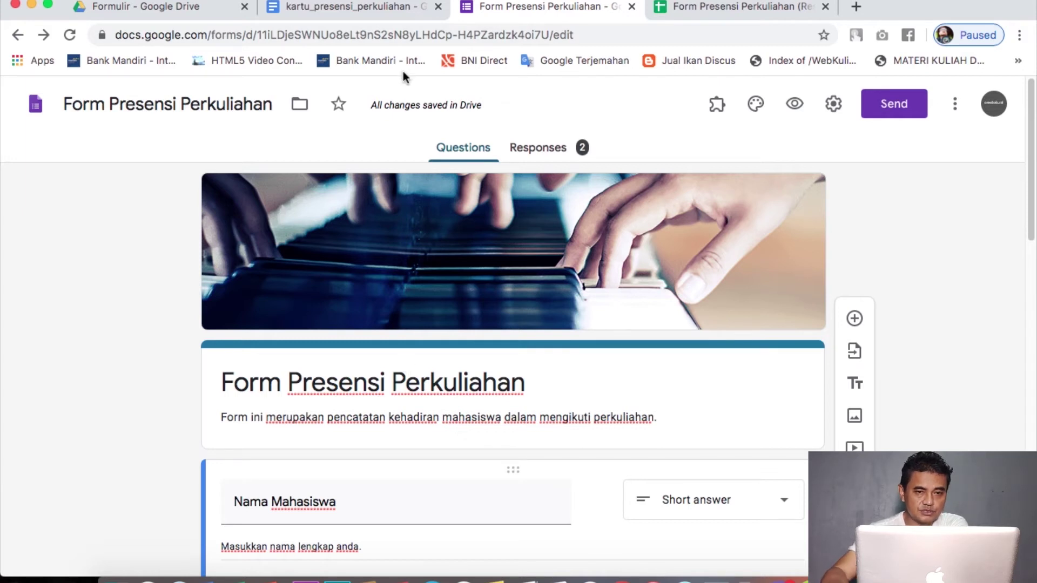
Step: Return to the merge job, keep the suggested column mapping and continue to the file settings
left_click(739, 4)
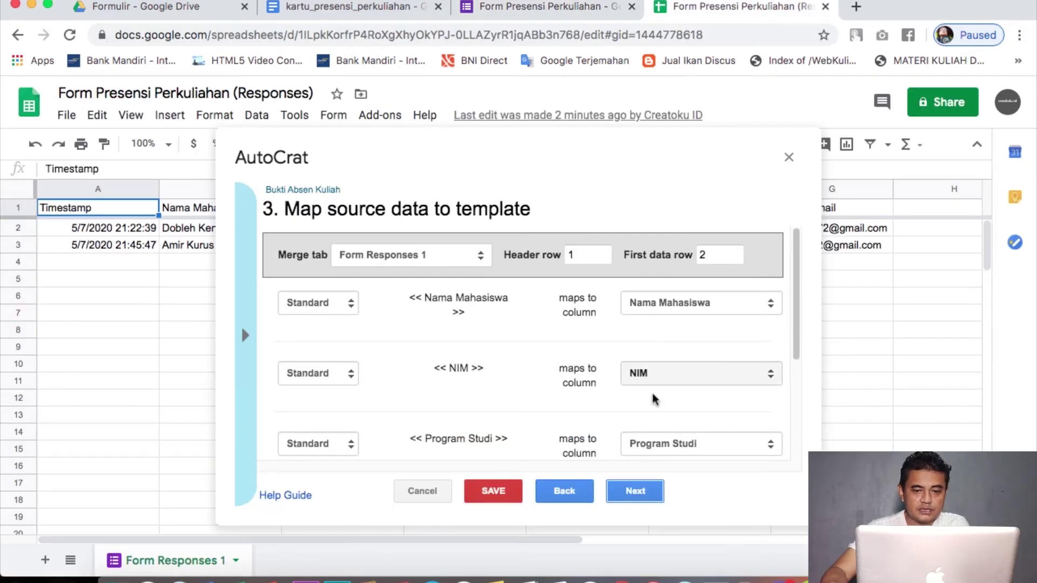
left_click(636, 491)
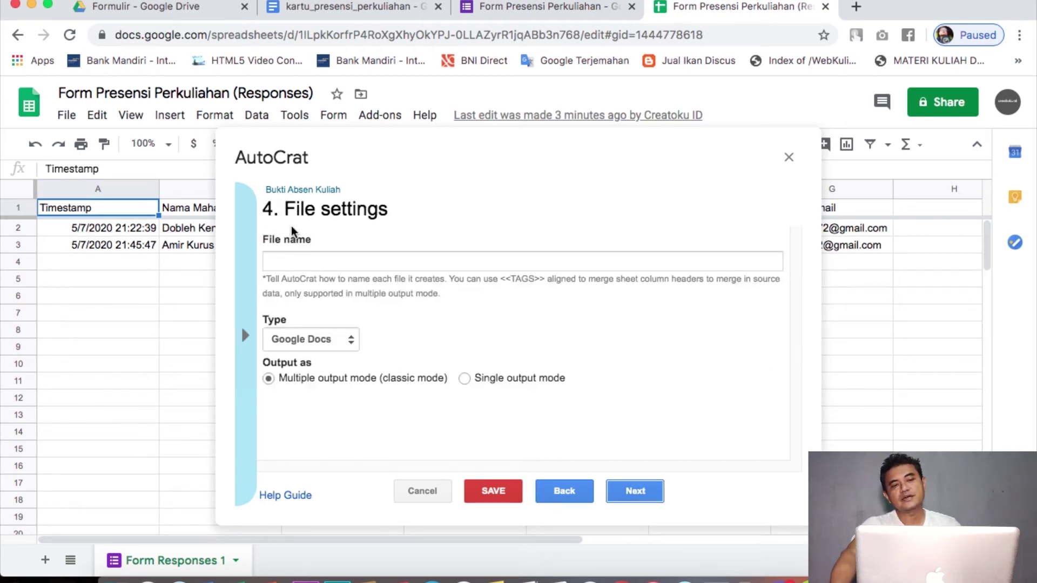
Step: Check the tags in the kartu_presensi_perkuliahan template and begin the merge job's file name with "<<Nama Mahasiswa>> - "
left_click(355, 263)
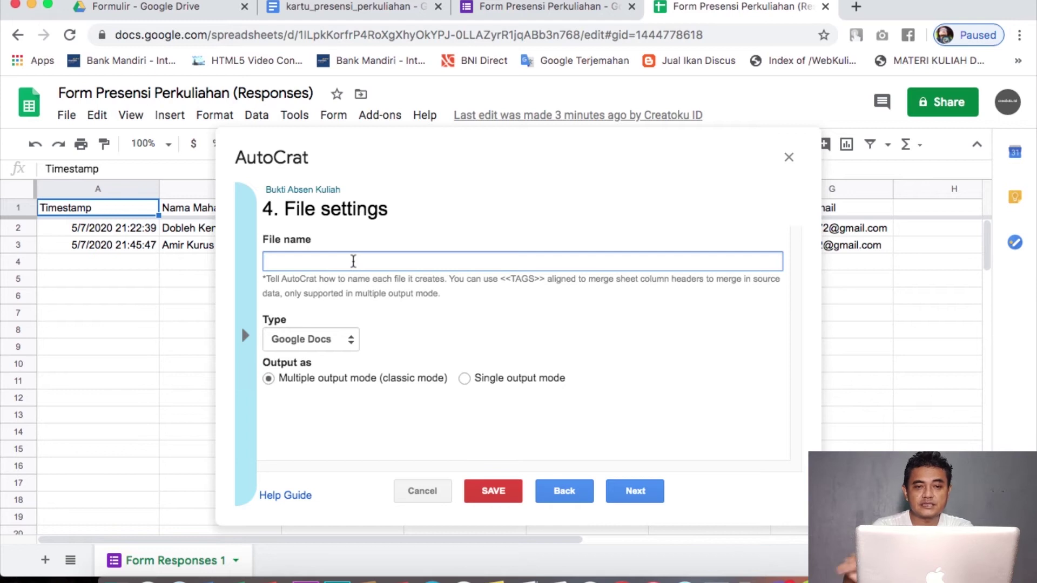
left_click(351, 9)
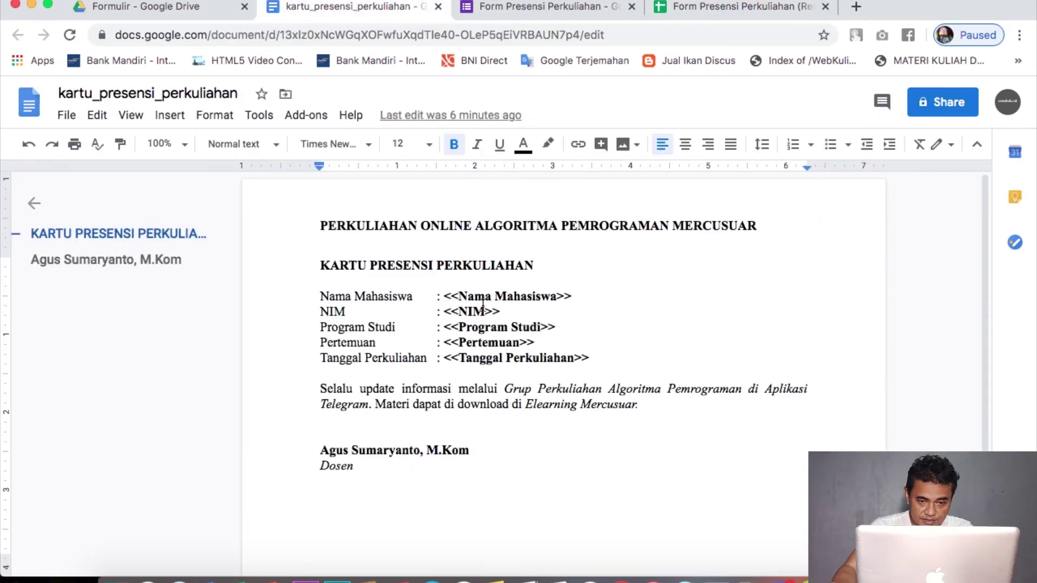
left_click(686, 10)
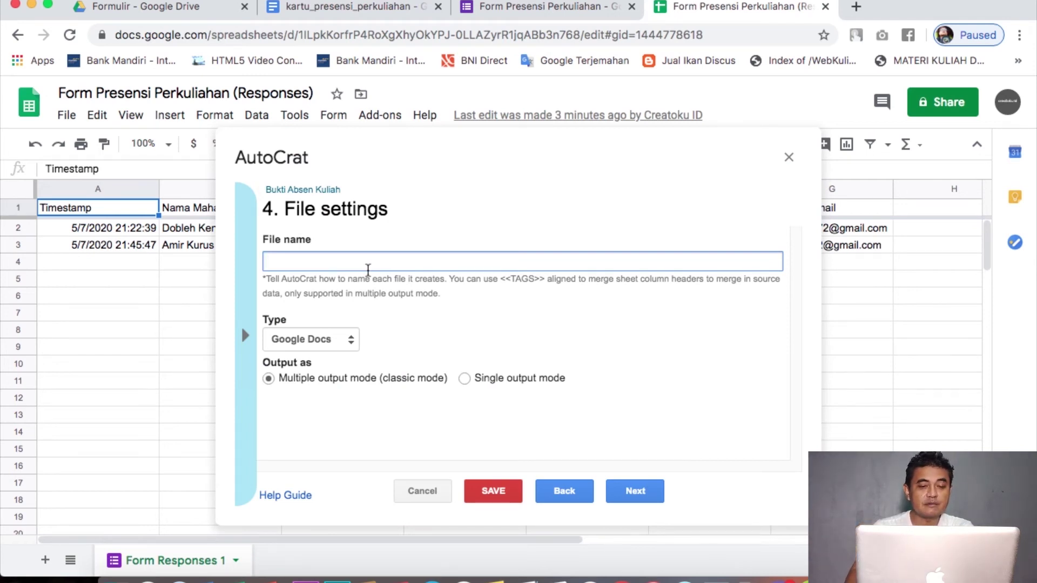
type("<")
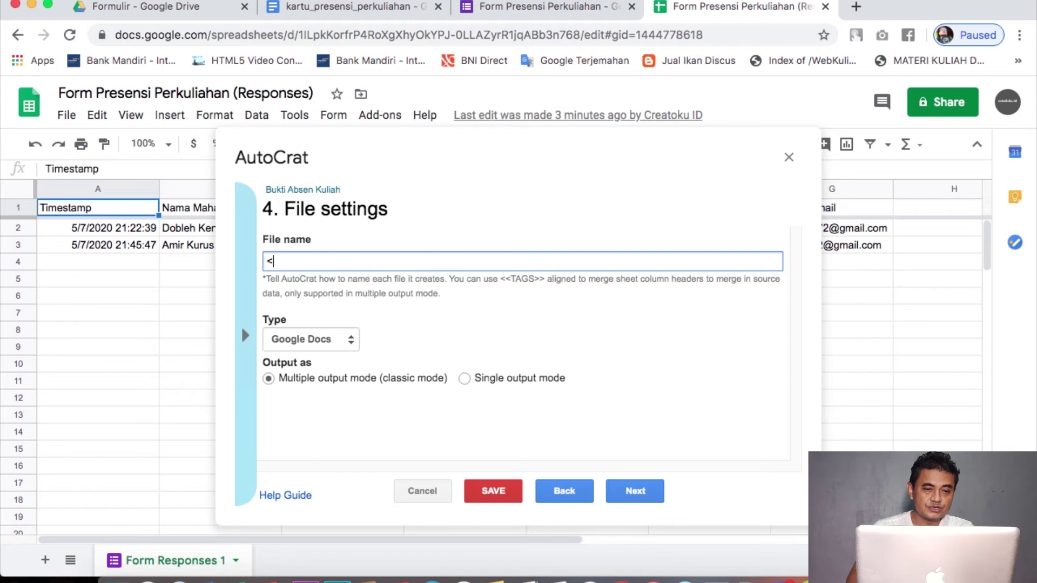
type("<Nama Ma")
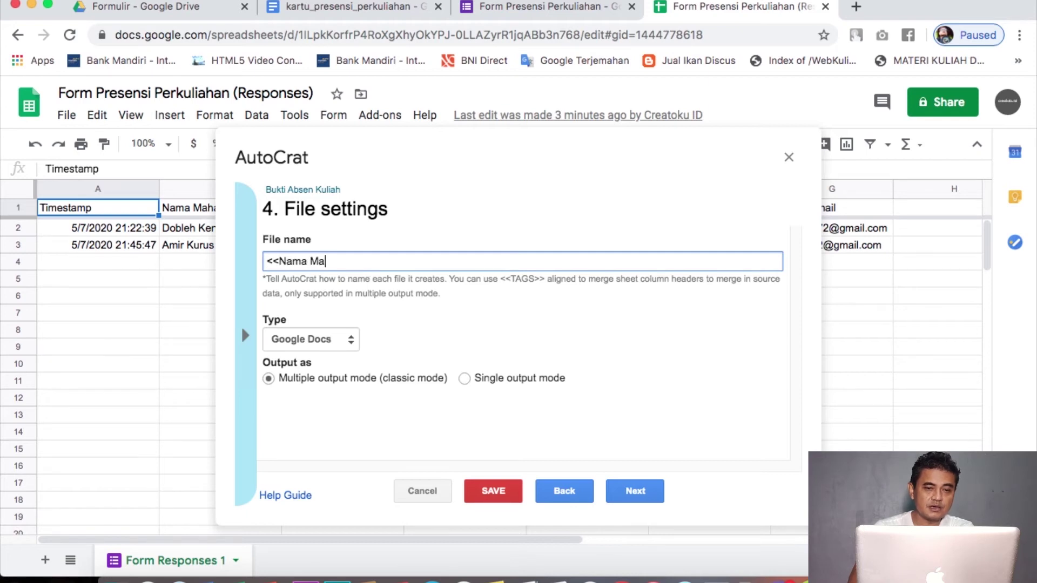
type("hasiswa")
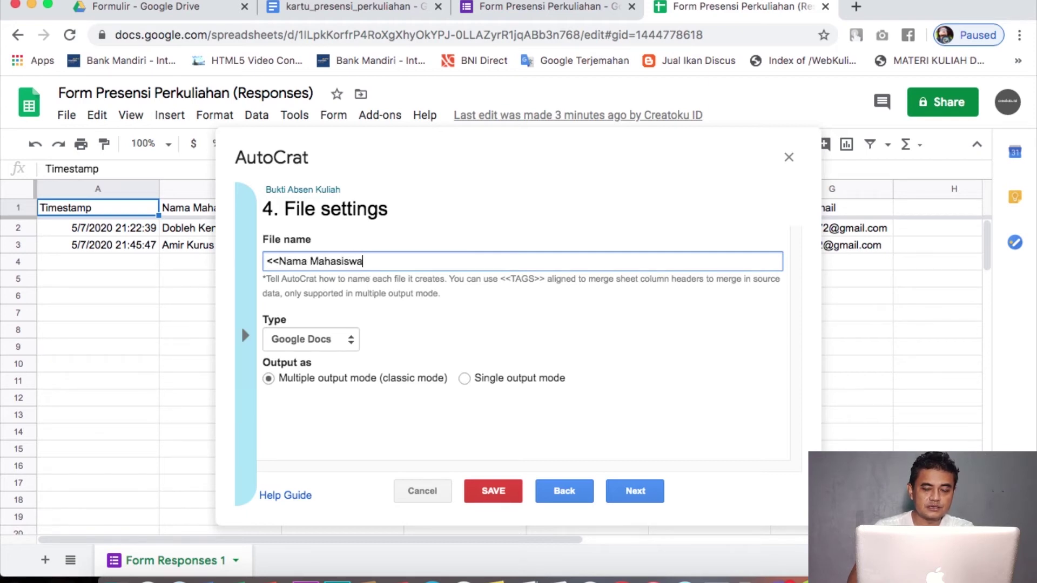
type(">> - ")
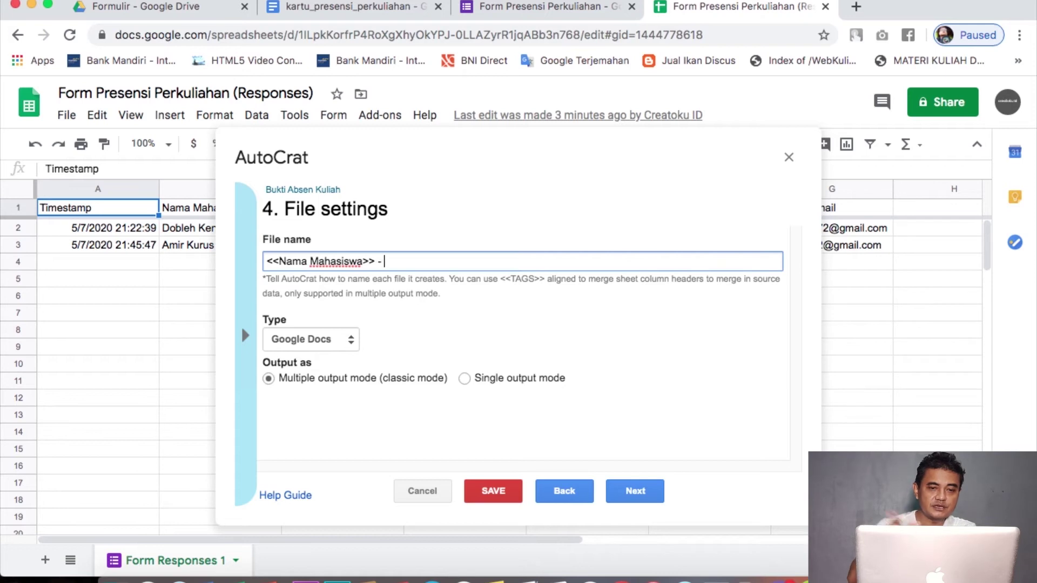
Step: Continue the output file name with the words "Bukti Absen Kuliah"
type("Nu")
key("BackSpace")
key("BackSpace")
type("Bukti Absen")
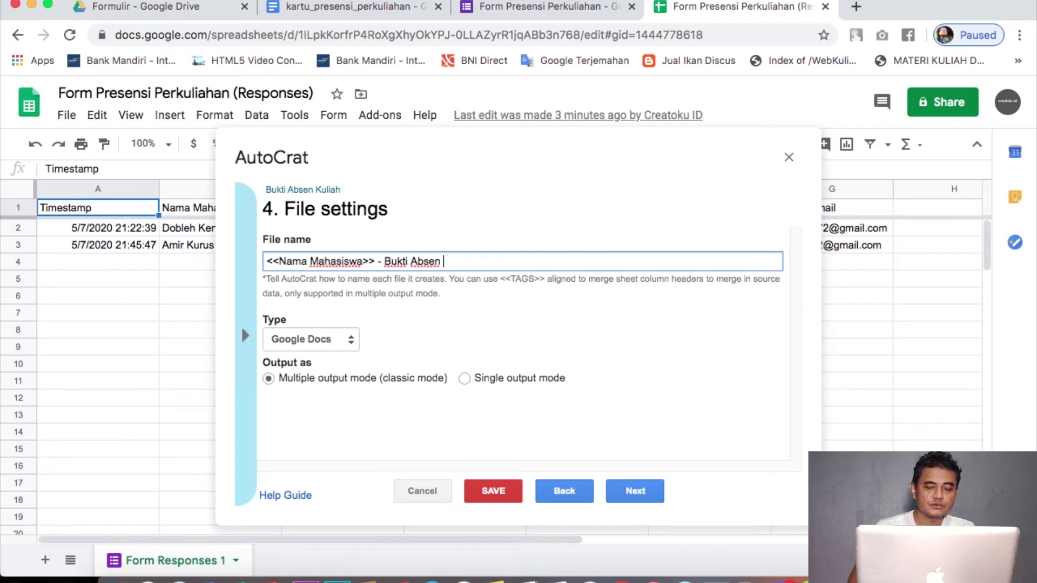
type(" Kuliaj")
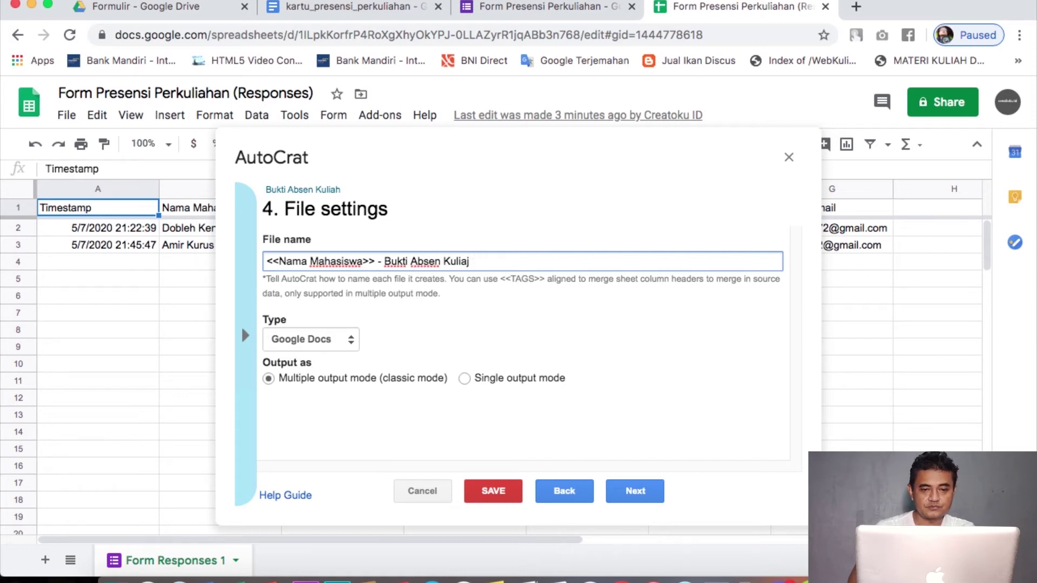
key("BackSpace")
type("h")
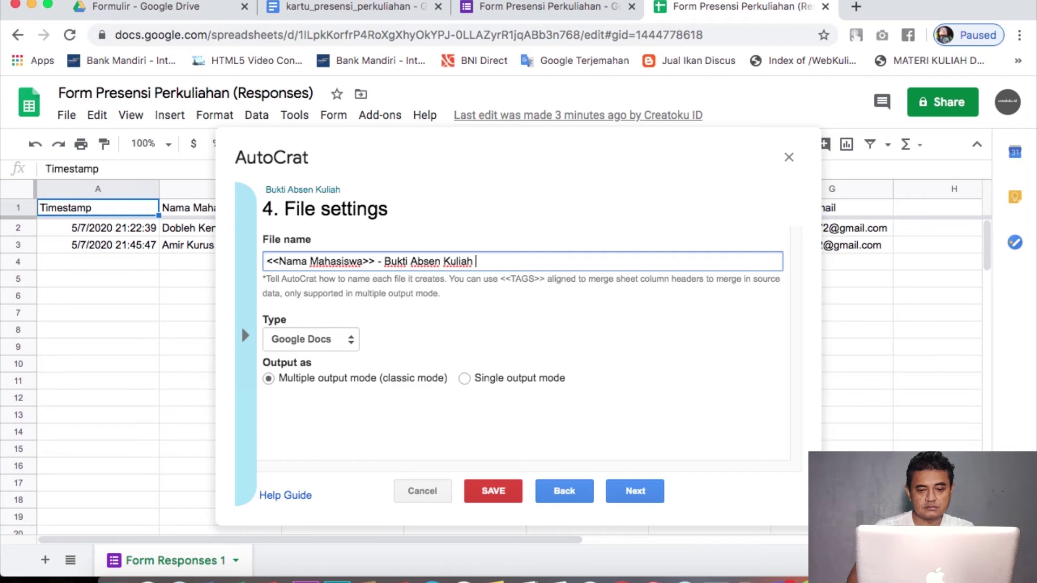
type("h Pery")
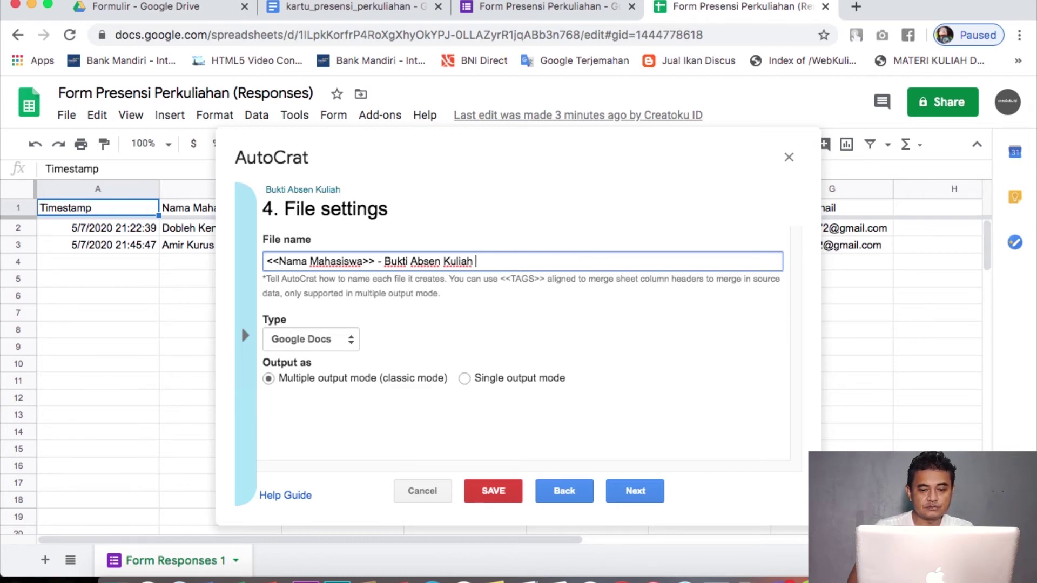
type("Pertem")
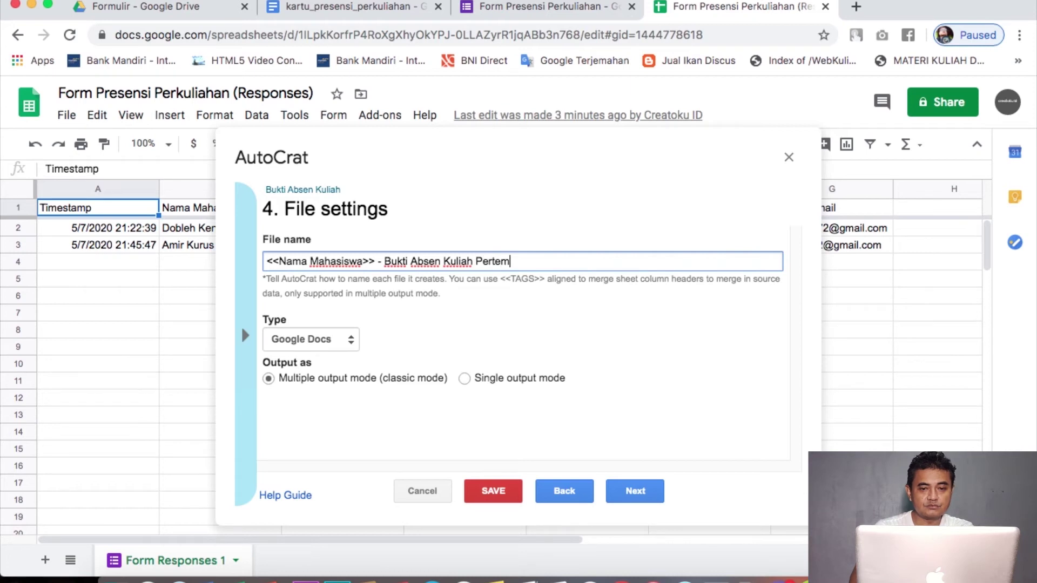
type("uan <<Pertemuan")
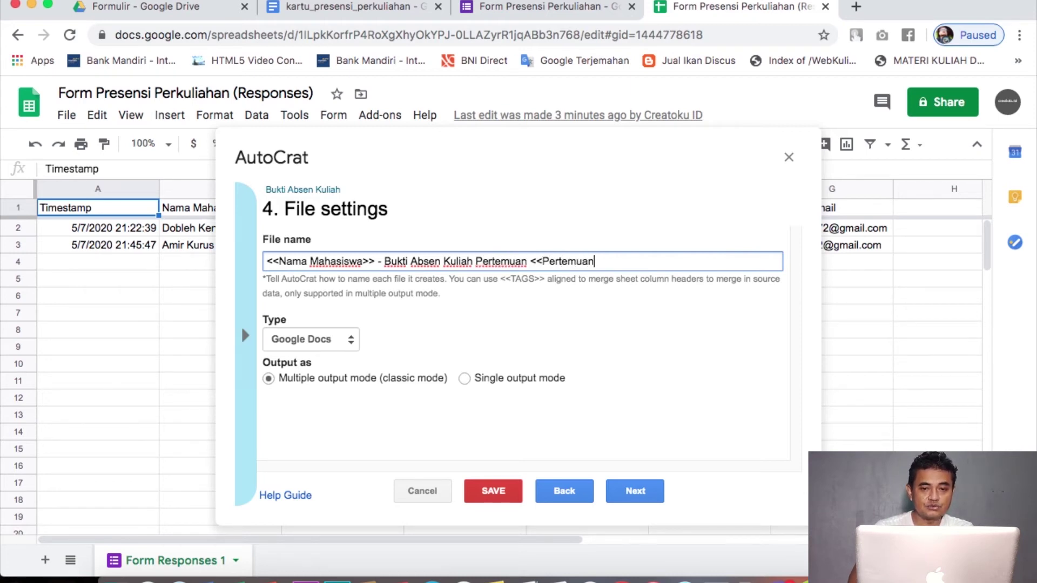
key("BackSpace")
key("BackSpace")
key("BackSpace")
key("BackSpace")
key("BackSpace")
key("BackSpace")
key("BackSpace")
key("BackSpace")
key("BackSpace")
key("BackSpace")
key("BackSpace")
key("BackSpace")
key("BackSpace")
key("BackSpace")
key("BackSpace")
key("BackSpace")
key("BackSpace")
key("BackSpace")
key("BackSpace")
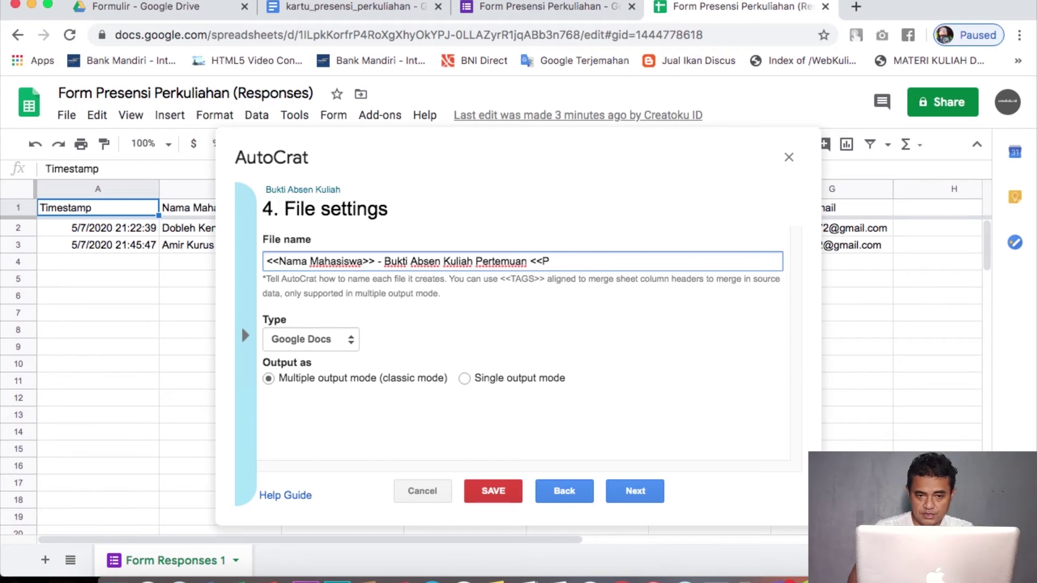
Step: End the output file name with the <<Pertemuan>> tag after "Bukti Absen Kuliah"
type("<<pet")
type("Pertemuan>>")
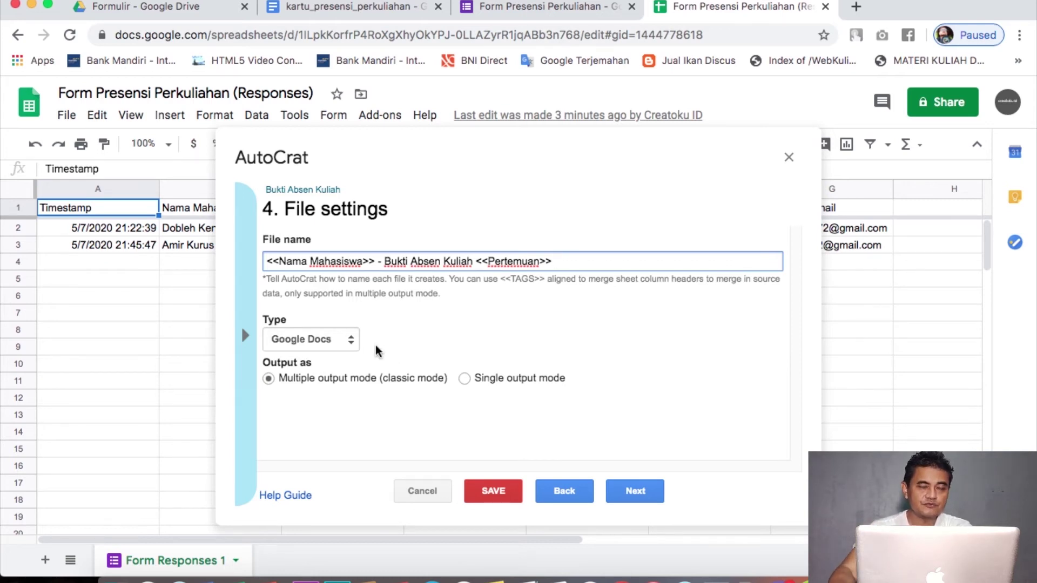
Step: Set the merge output to PDF in single output mode and continue to the destination folders
left_click(328, 341)
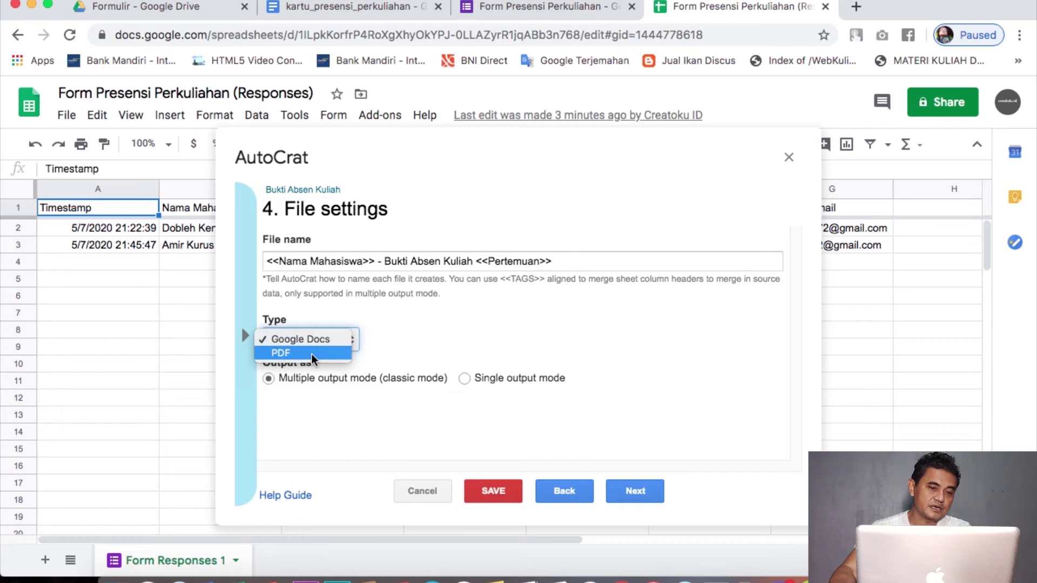
left_click(313, 354)
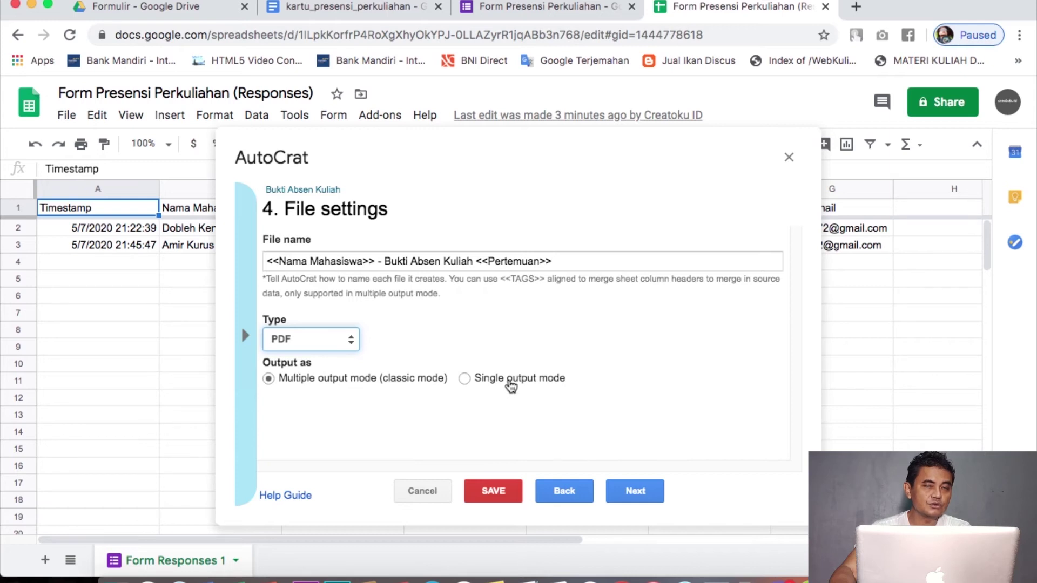
left_click(465, 379)
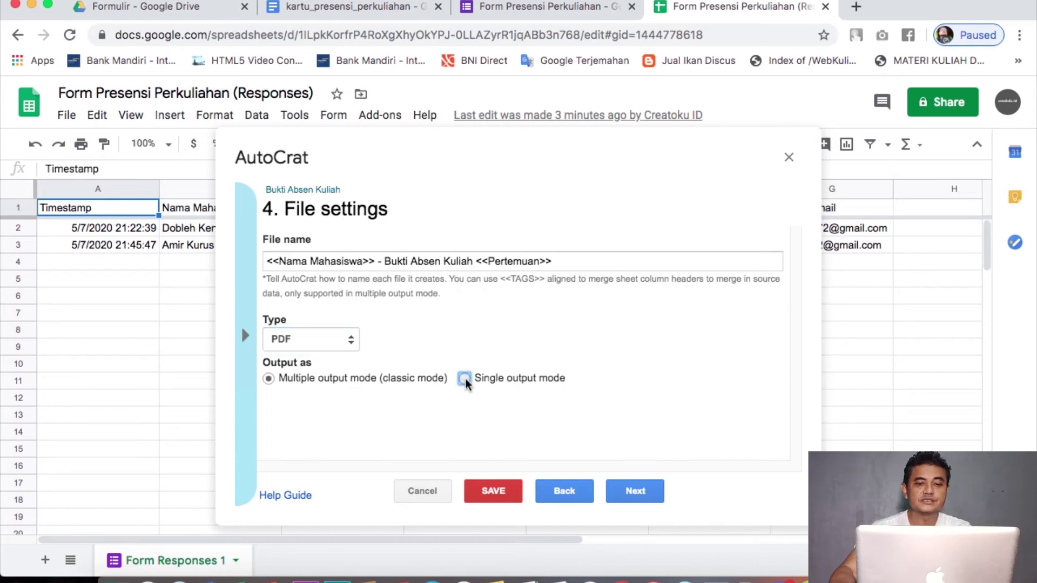
left_click(635, 491)
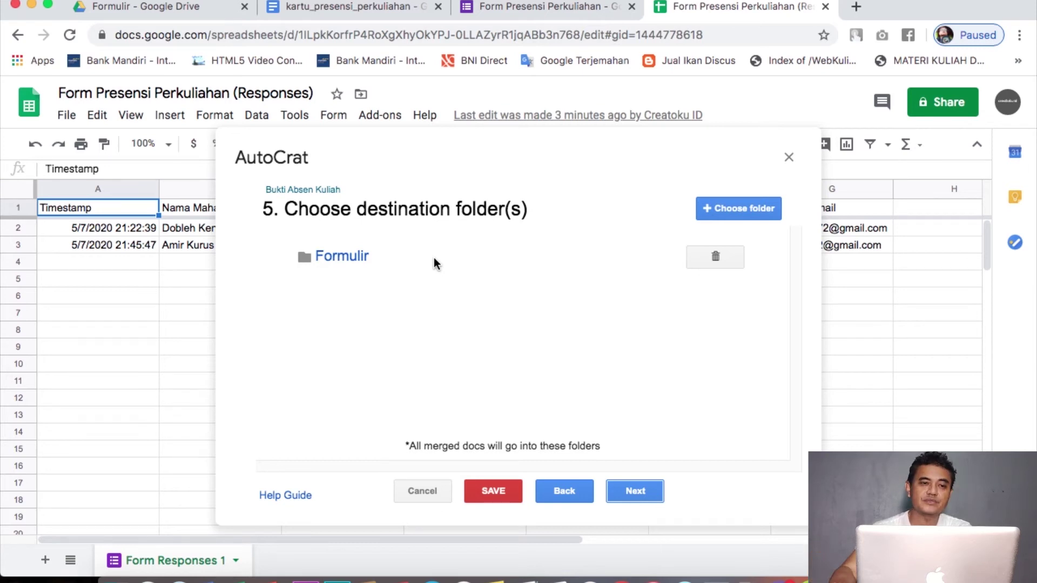
Step: Switch to Google Drive and create a folder named "bukti absen" inside the Formulir folder
left_click(166, 6)
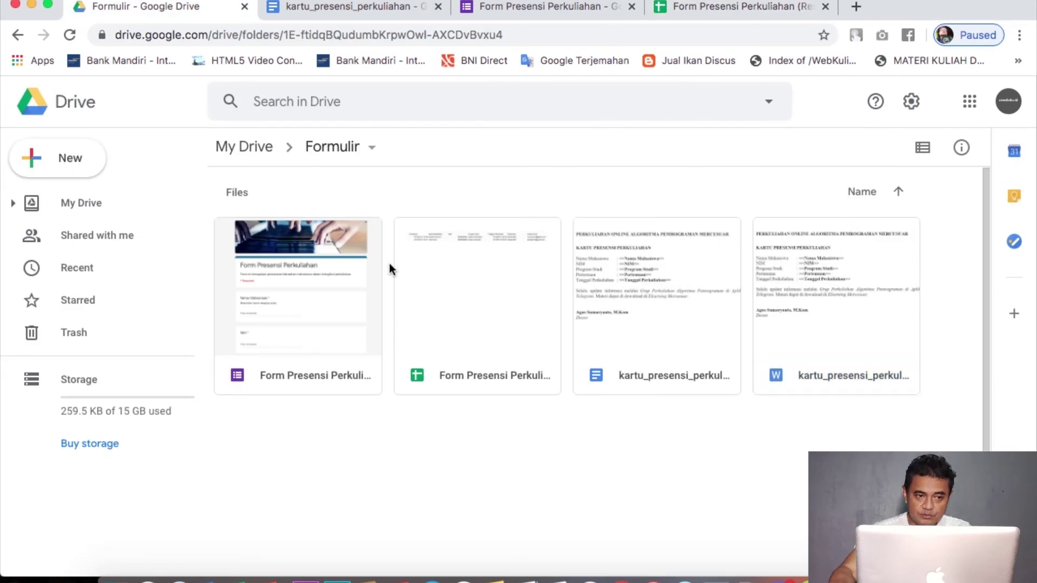
left_click(81, 162)
left_click(125, 166)
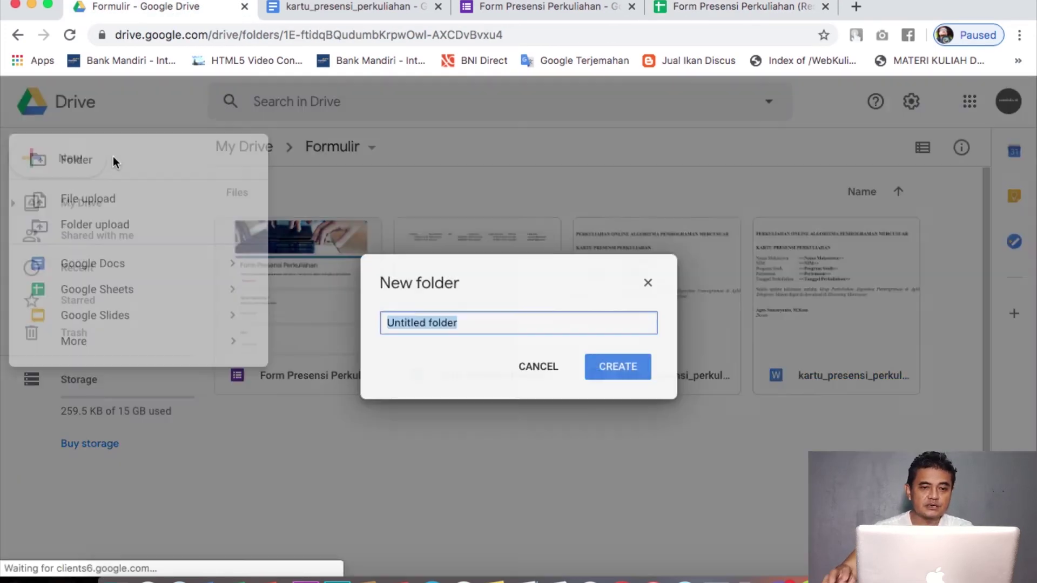
type("bukti a")
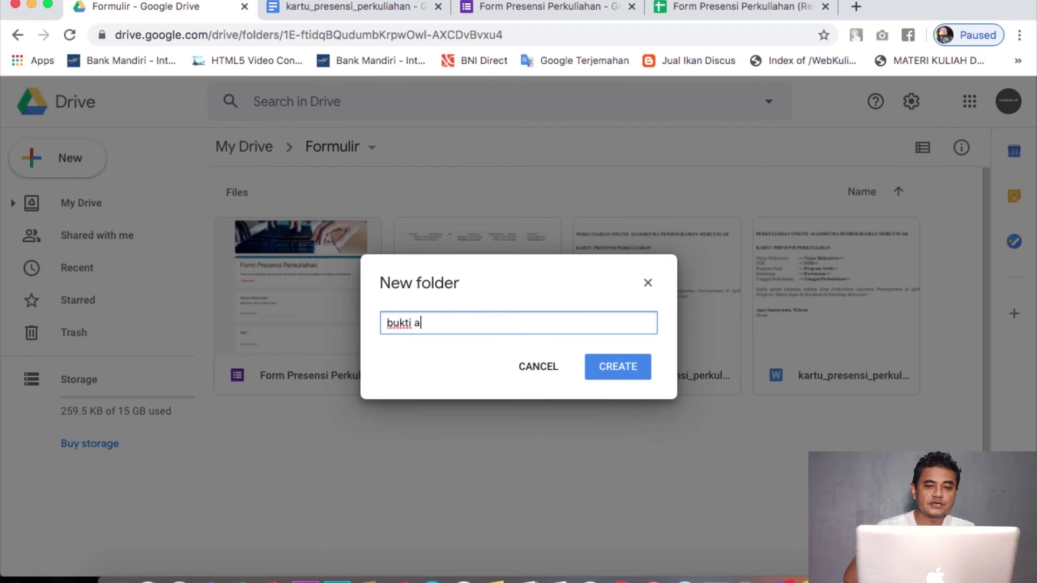
type("sebbsen")
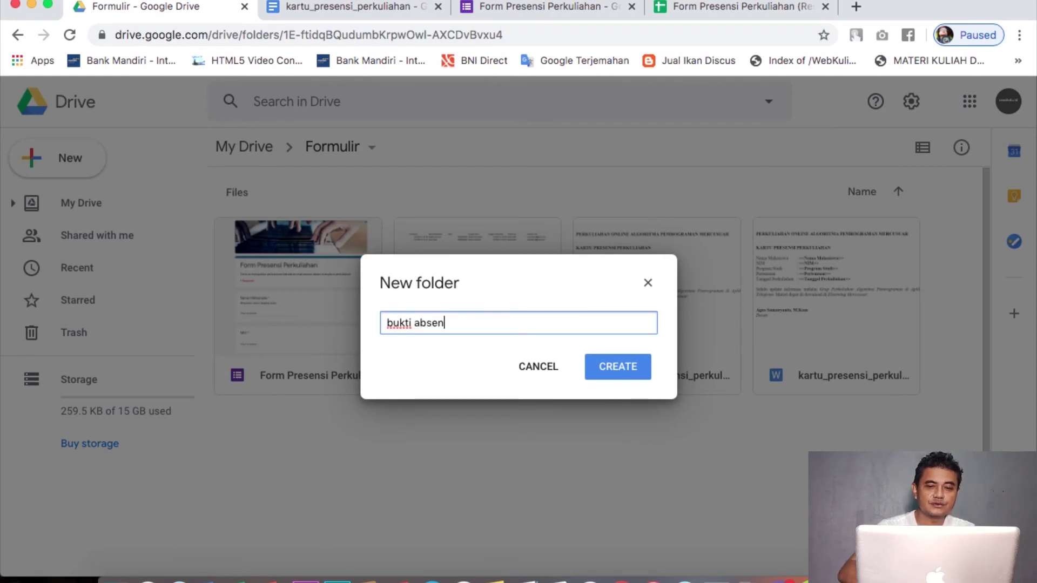
key("Return")
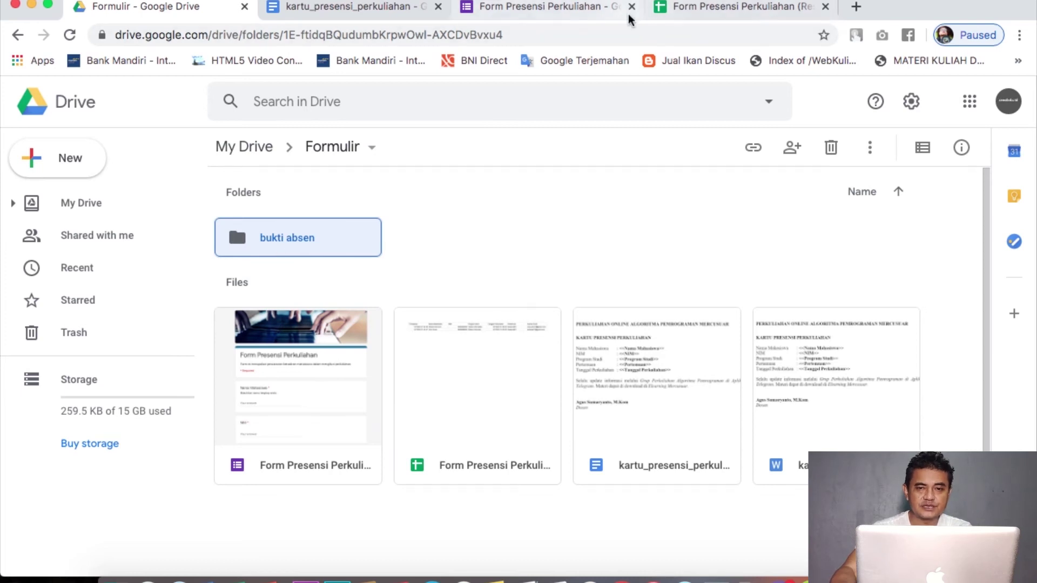
Step: Return to the merge job and replace Formulir with bukti absen as its destination folder
left_click(718, 8)
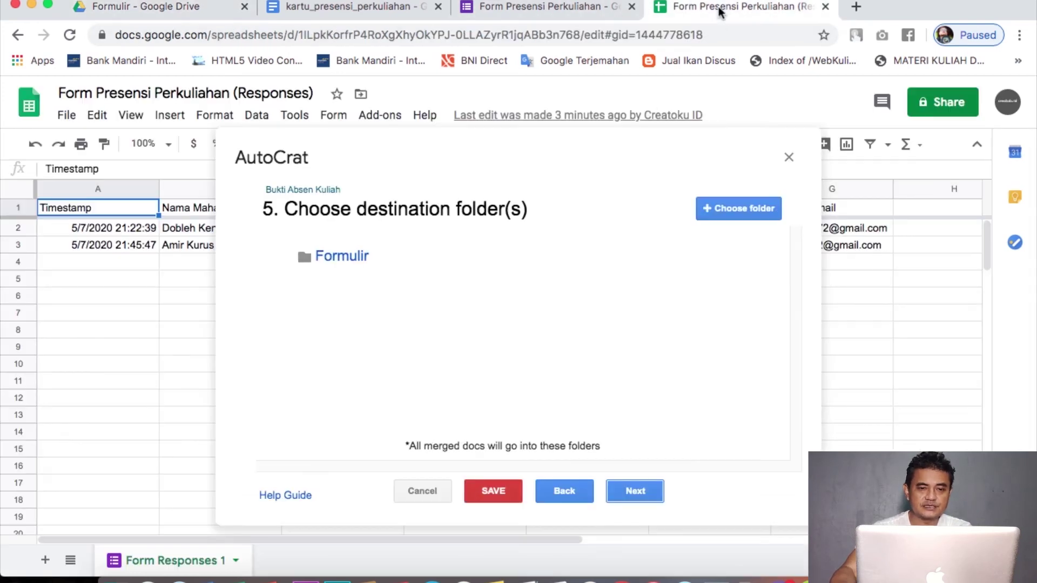
left_click(750, 208)
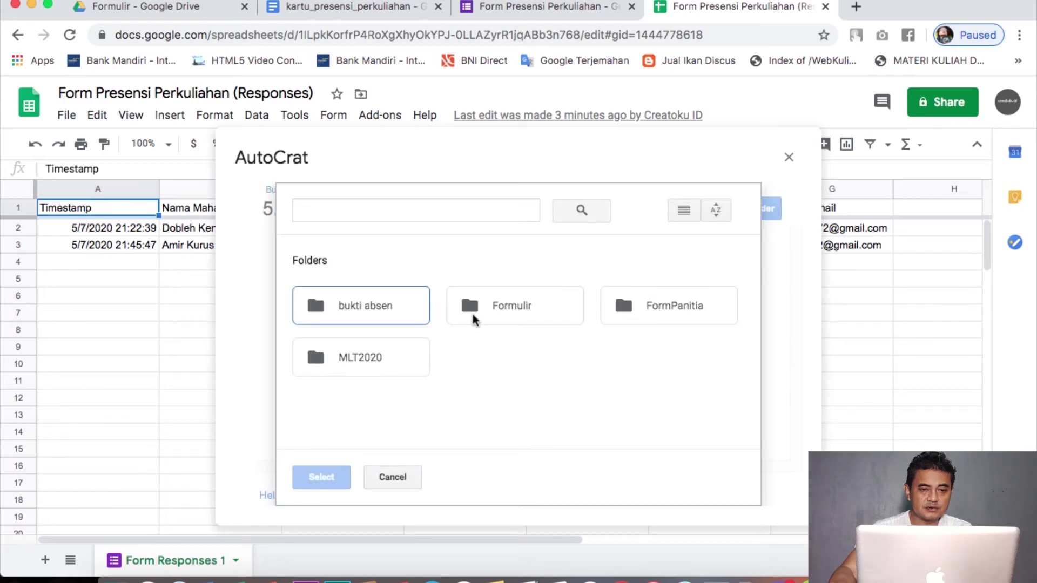
left_click(370, 305)
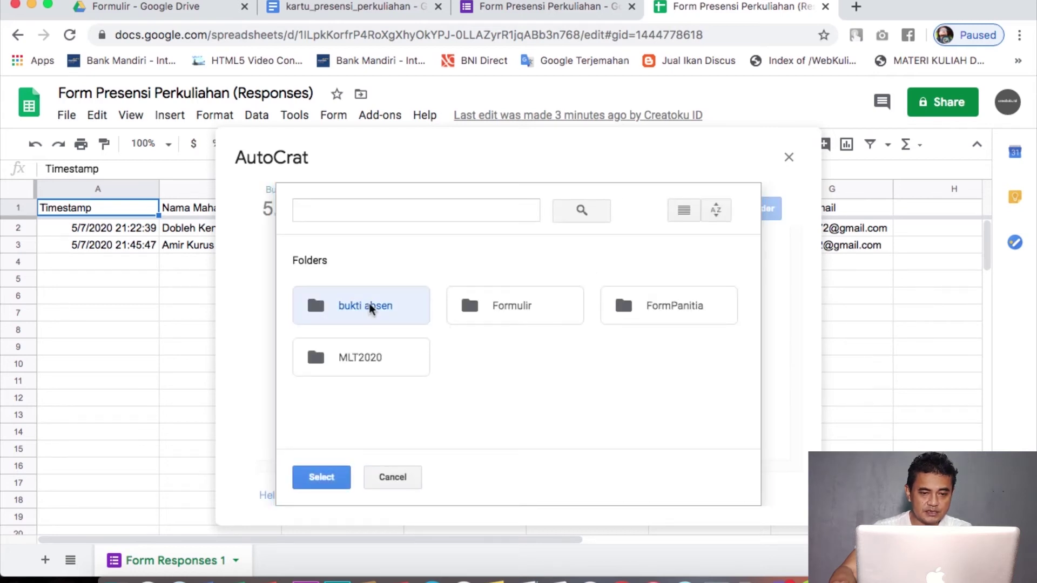
left_click(329, 481)
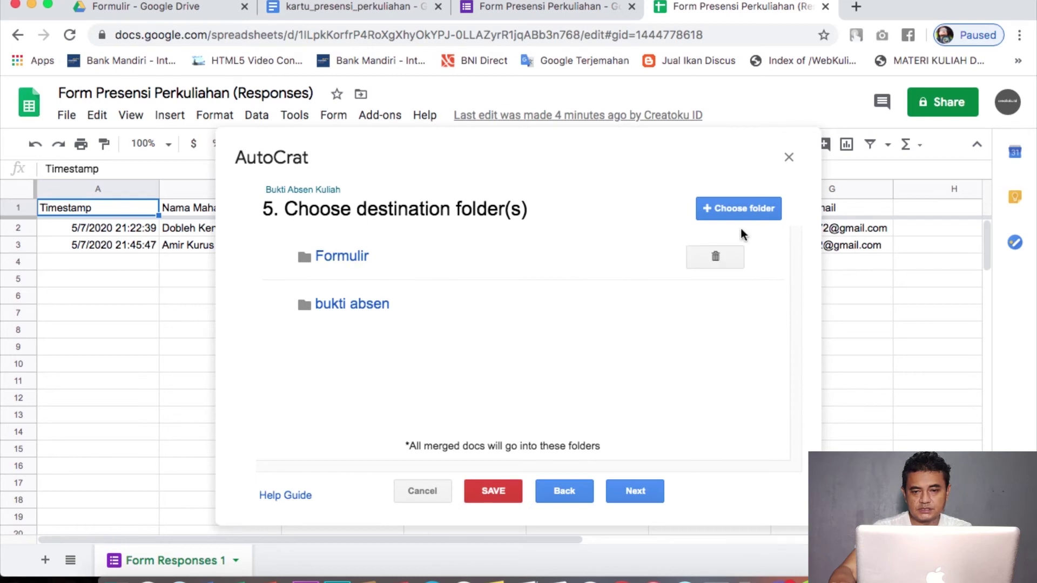
left_click(713, 258)
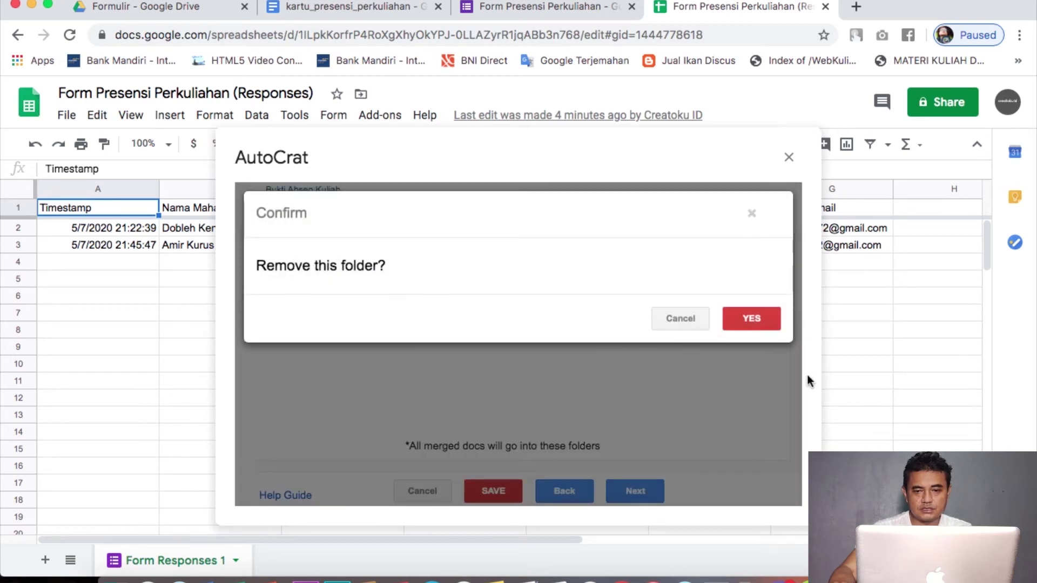
left_click(761, 324)
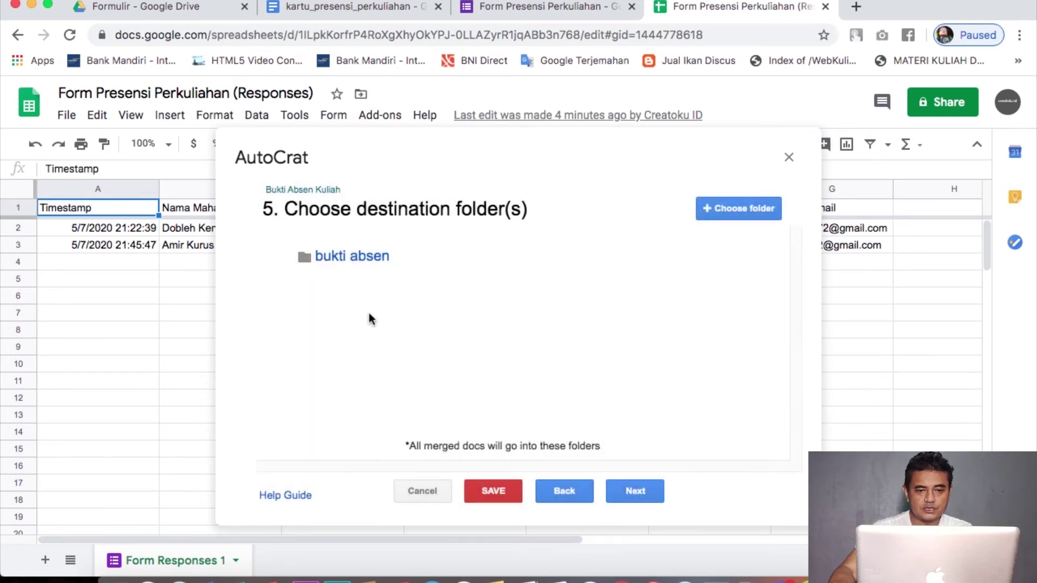
Step: Continue to the "Share docs & send emails" settings and enable sharing of the merged document
left_click(644, 492)
left_click(634, 491)
left_click(635, 491)
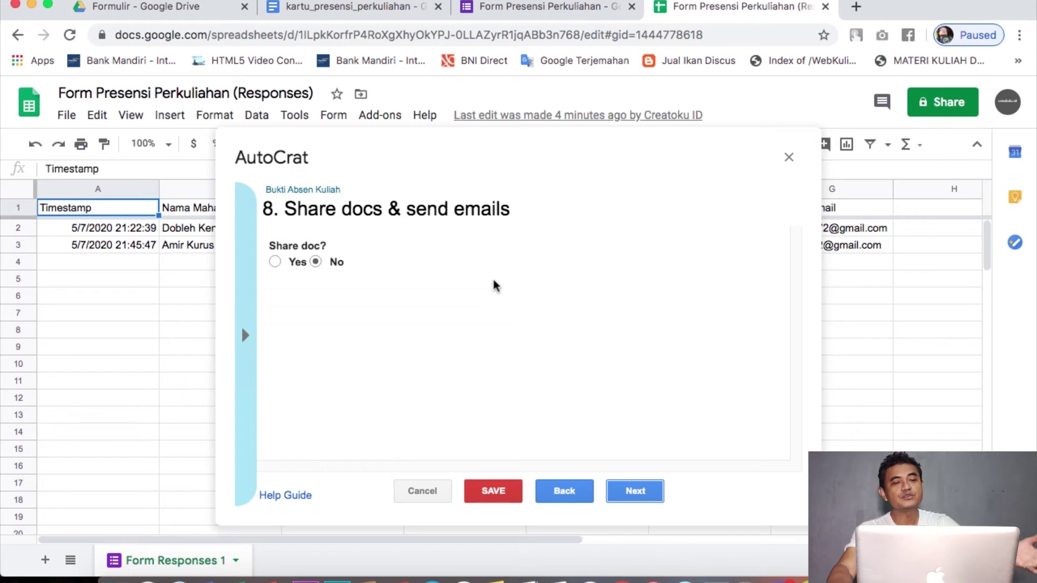
left_click(275, 261)
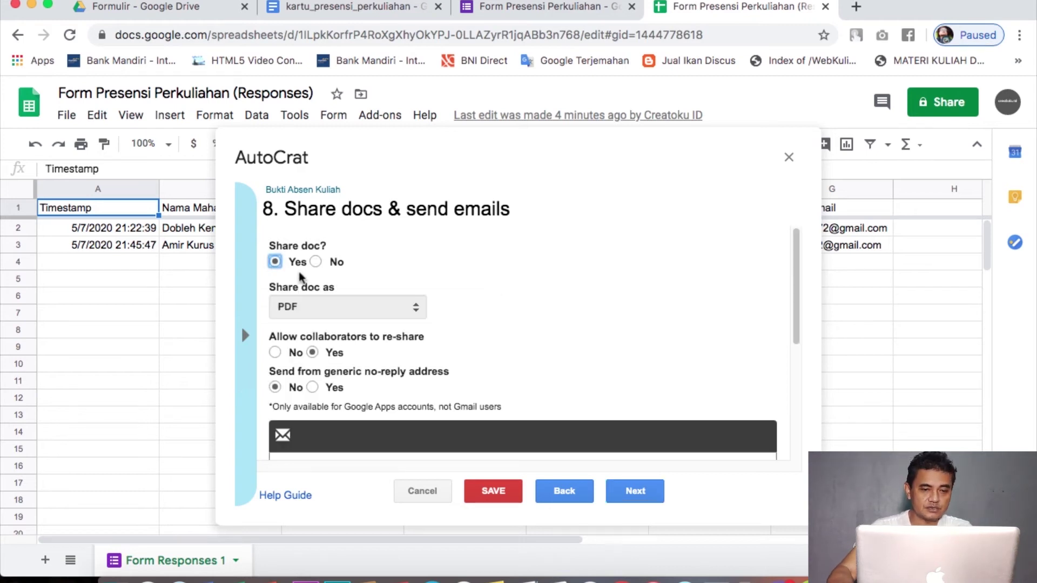
Step: Check the email question's name in Form Presensi Perkuliahan, and set the merge email's recipient to <<Alamat Email>>
scroll(486, 328, "down", 3)
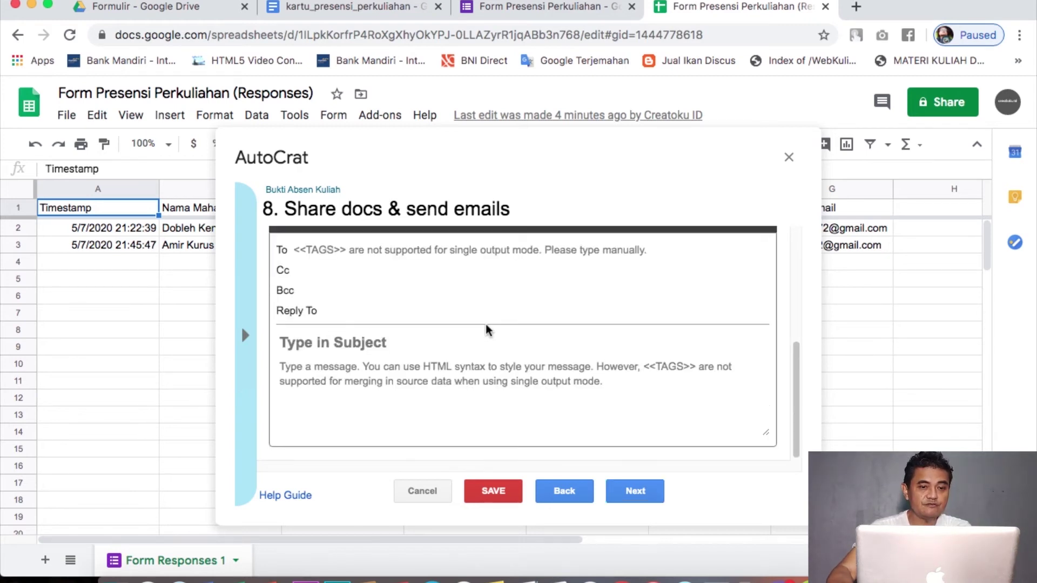
left_click(324, 326)
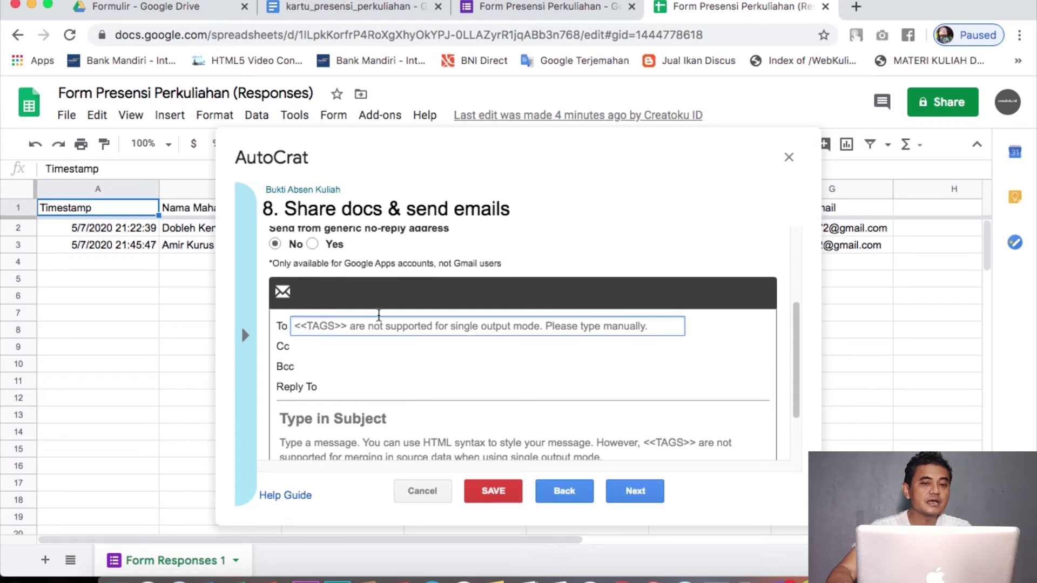
left_click(516, 19)
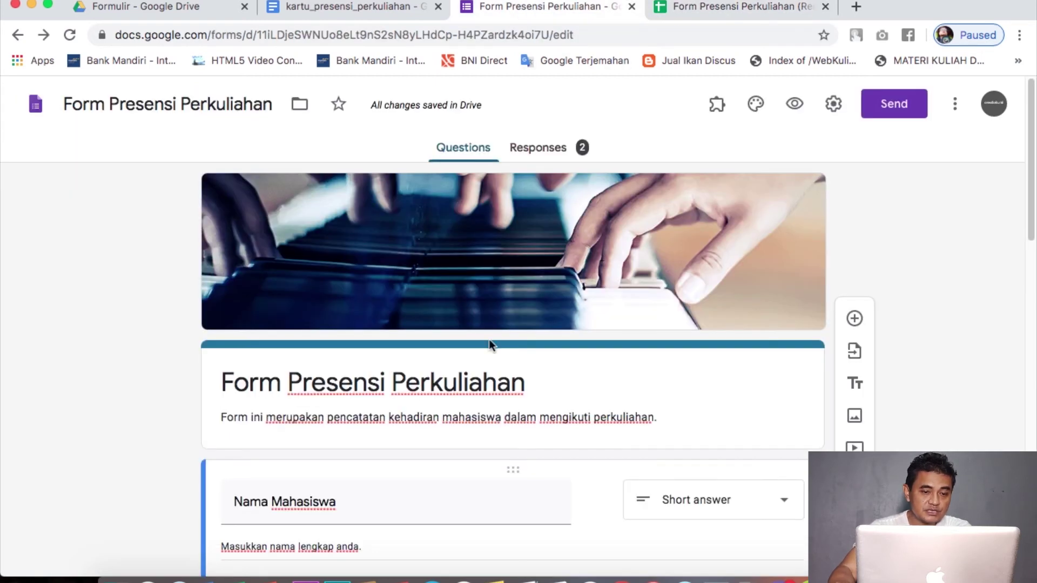
scroll(488, 340, "down", 10)
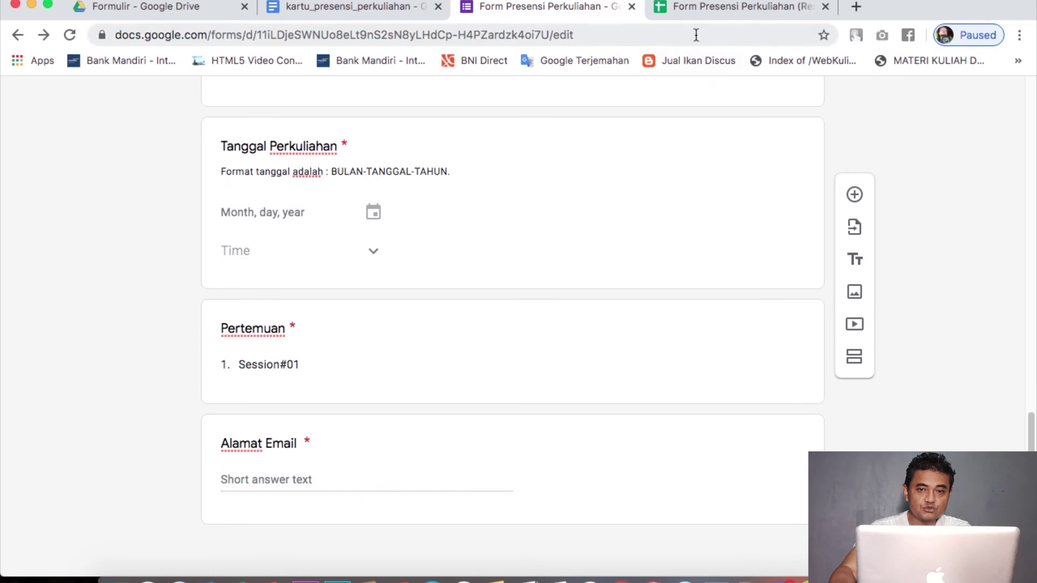
left_click(707, 12)
type("<<Alamat Email>>")
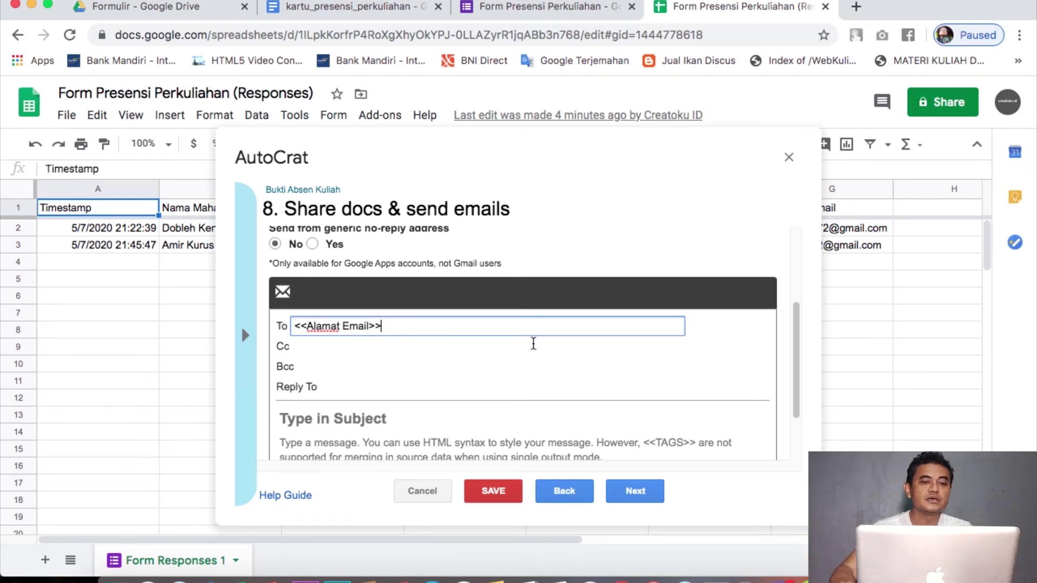
Step: Set the merge email's subject to "Bukti Absen Perkuliahan <<Pertemuan>>"
left_click(304, 347)
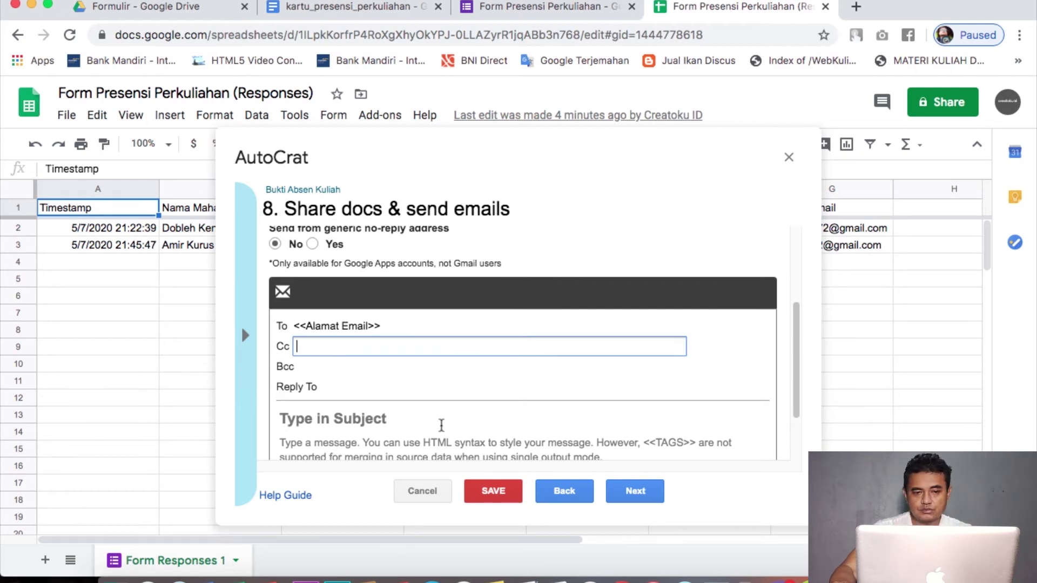
scroll(442, 425, "down", 3)
left_click(332, 344)
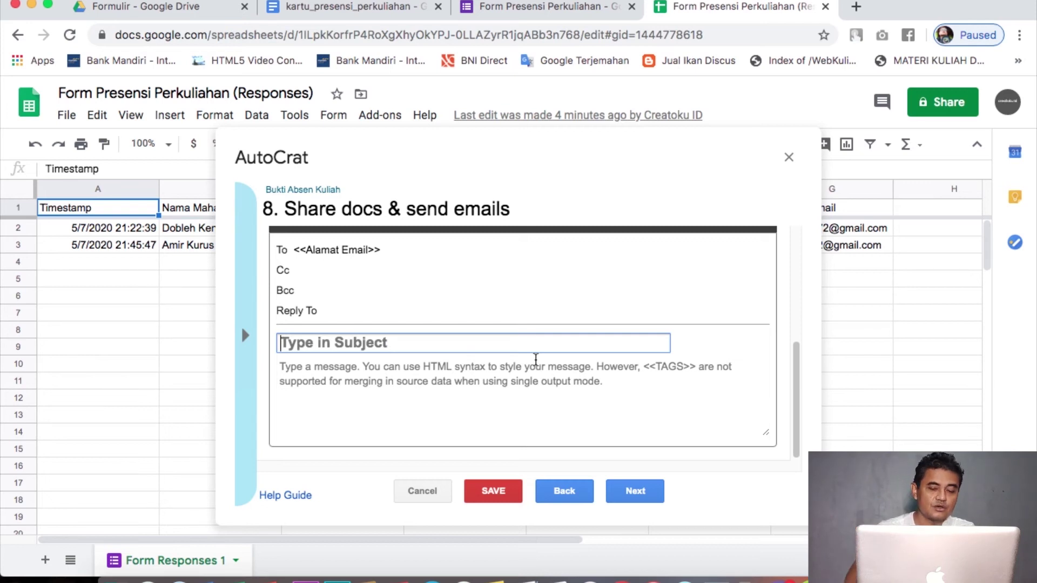
type("Bukti Ase")
key("BackSpace")
key("BackSpace")
type("bsen Perkuliahan Ses")
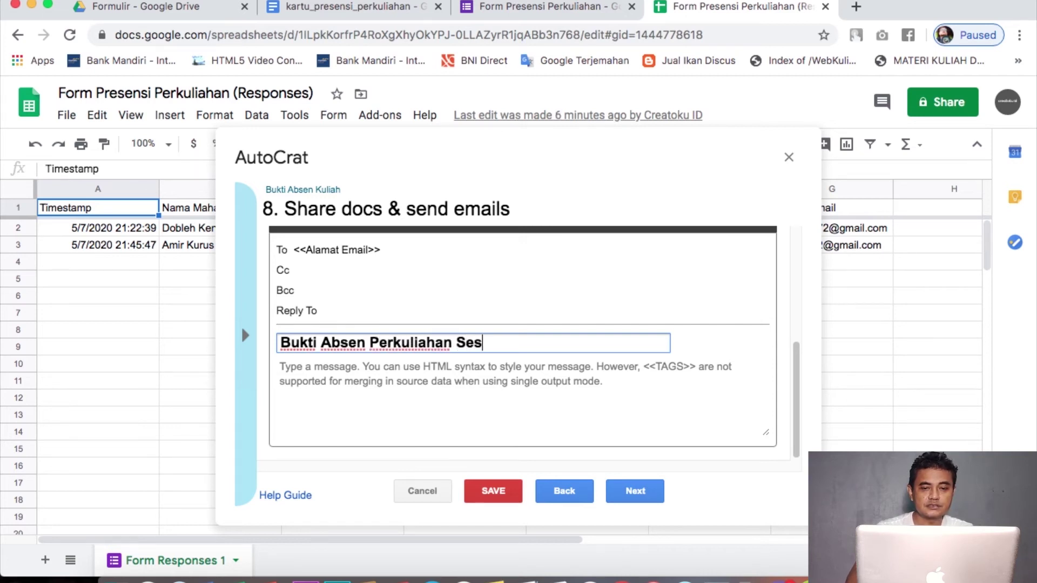
key("BackSpace")
key("BackSpace")
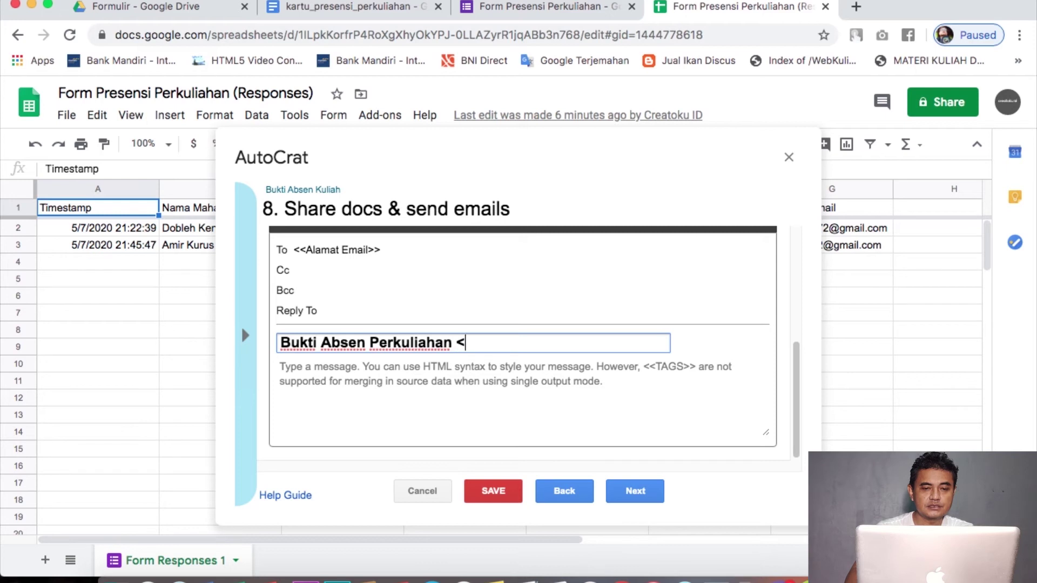
type("<<Pertemua>>")
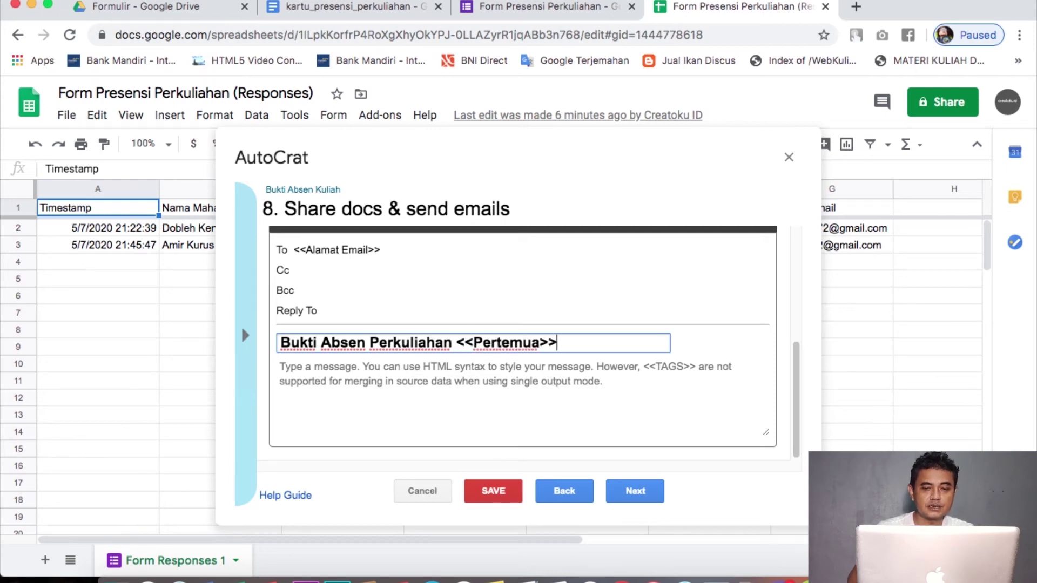
key("BackSpace")
key("BackSpace")
type("n>>")
Step: Write the email message "Terima kasih sudah mengisi form absen. Terlampir bukti absen." and review the kartu_presensi_perkuliahan template
left_click(391, 370)
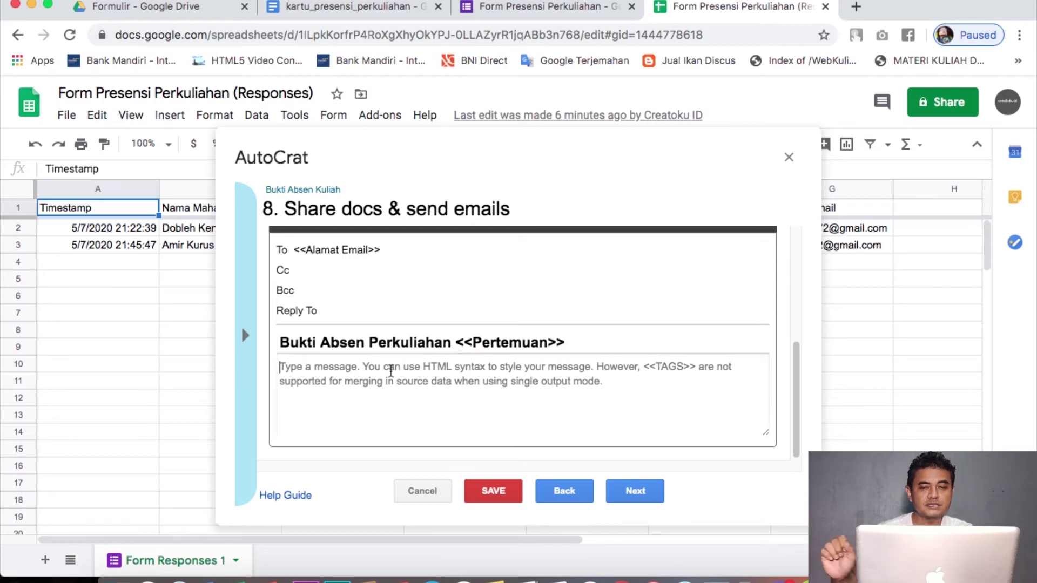
type("Terima kasih sudah men")
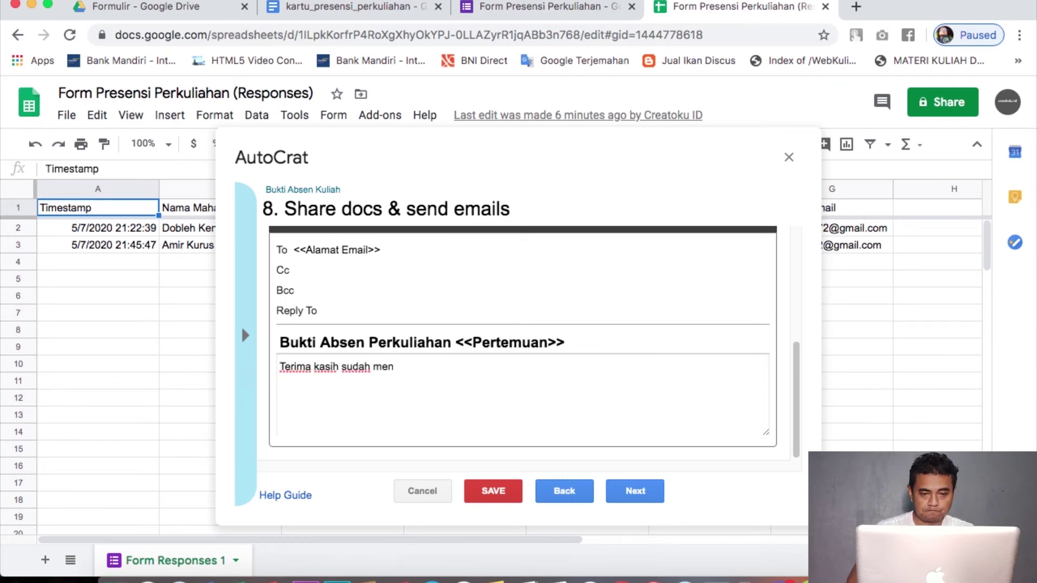
type("gisi ")
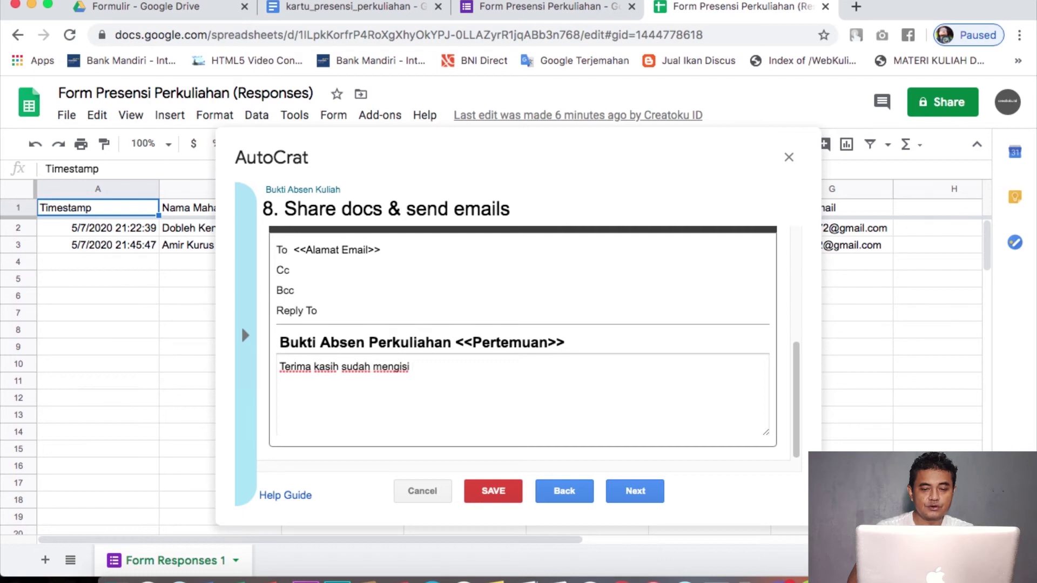
type("form absen. Terlamp")
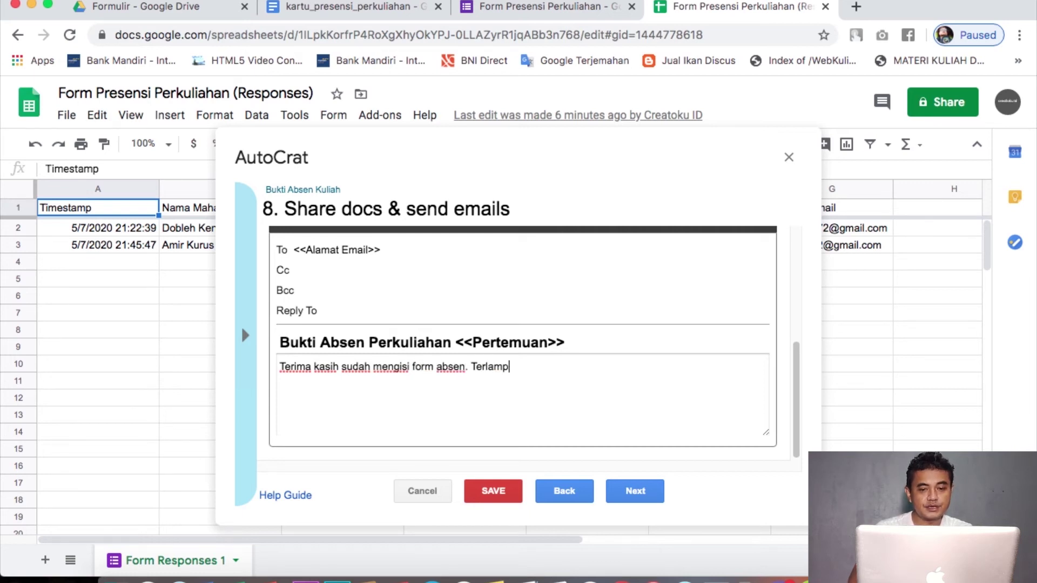
type("ir bukti absen.")
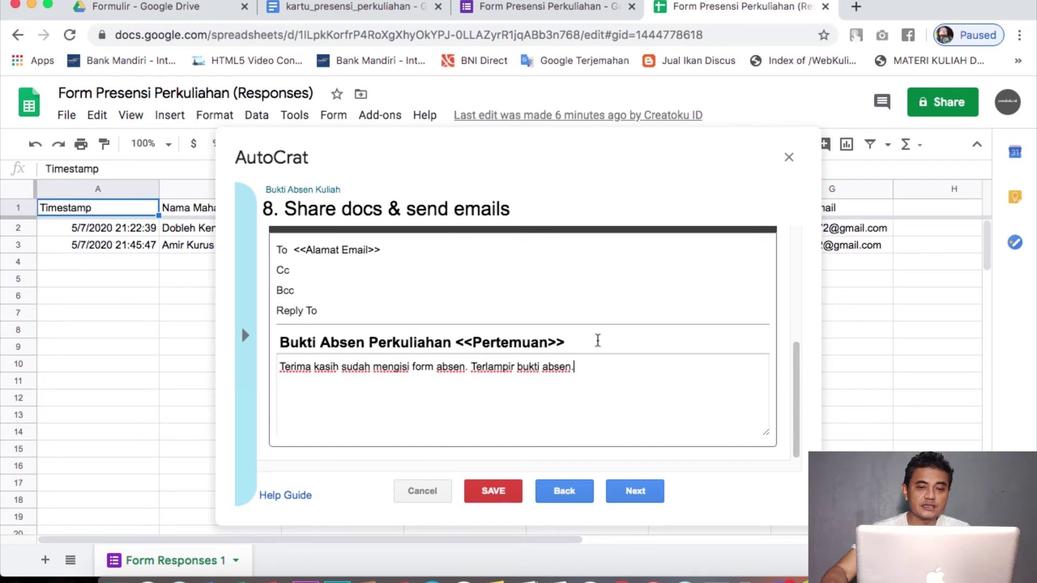
left_click(440, 6)
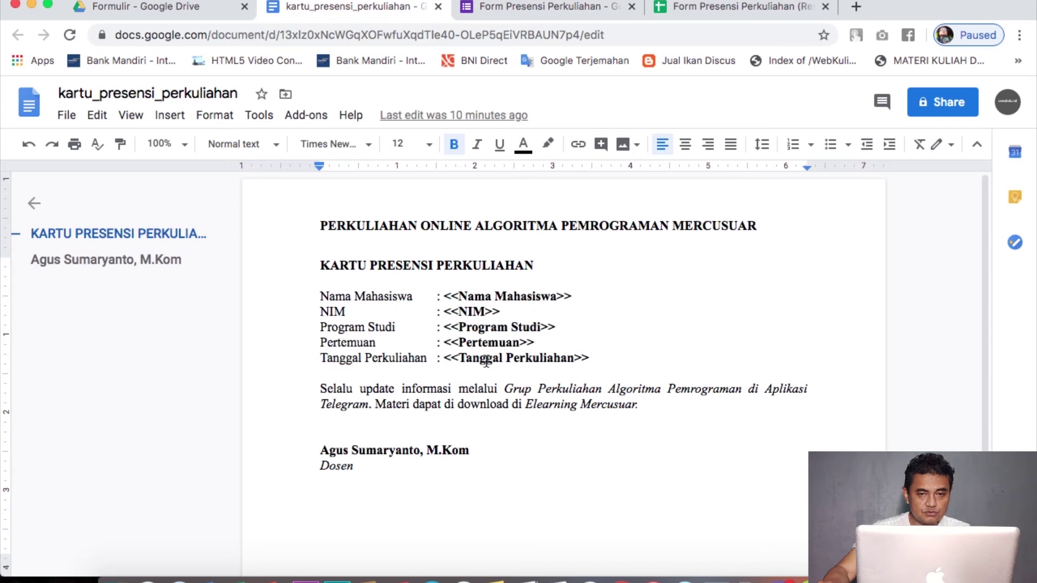
left_click(743, 8)
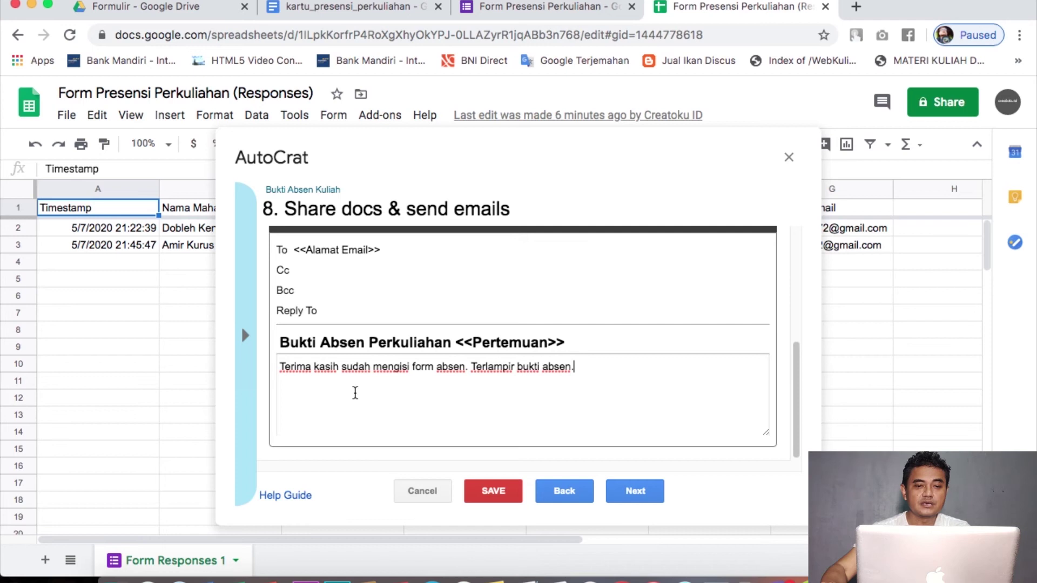
Step: Continue to the job triggers, enable running on form trigger, then save the merge job and close AutoCrat
left_click(636, 492)
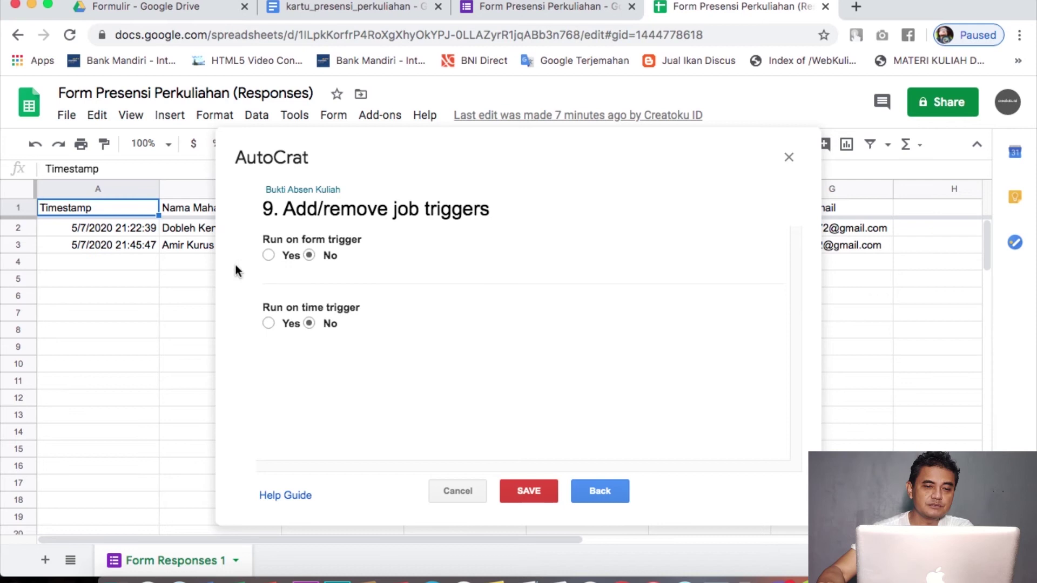
left_click(269, 255)
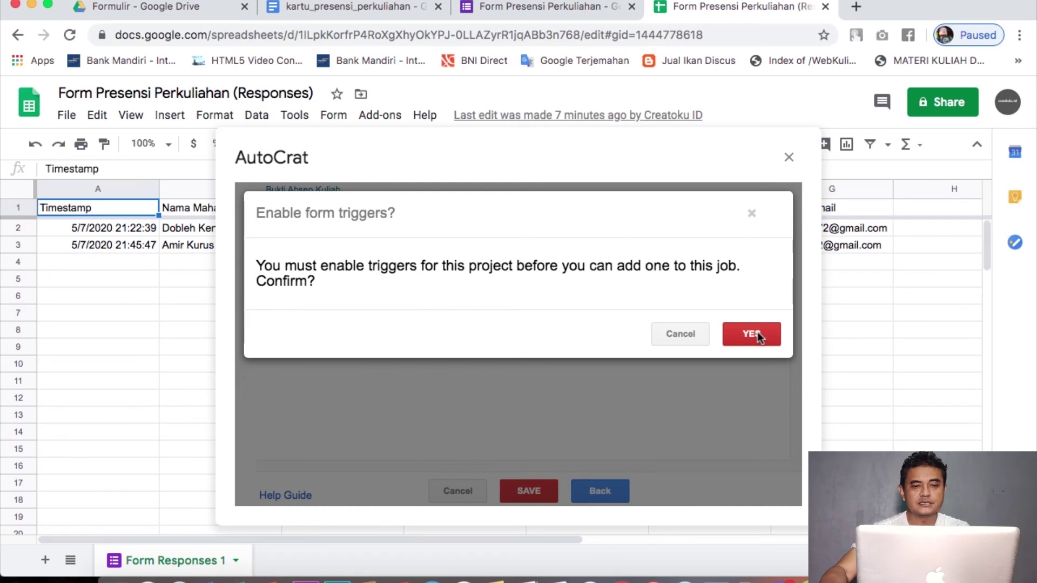
left_click(752, 334)
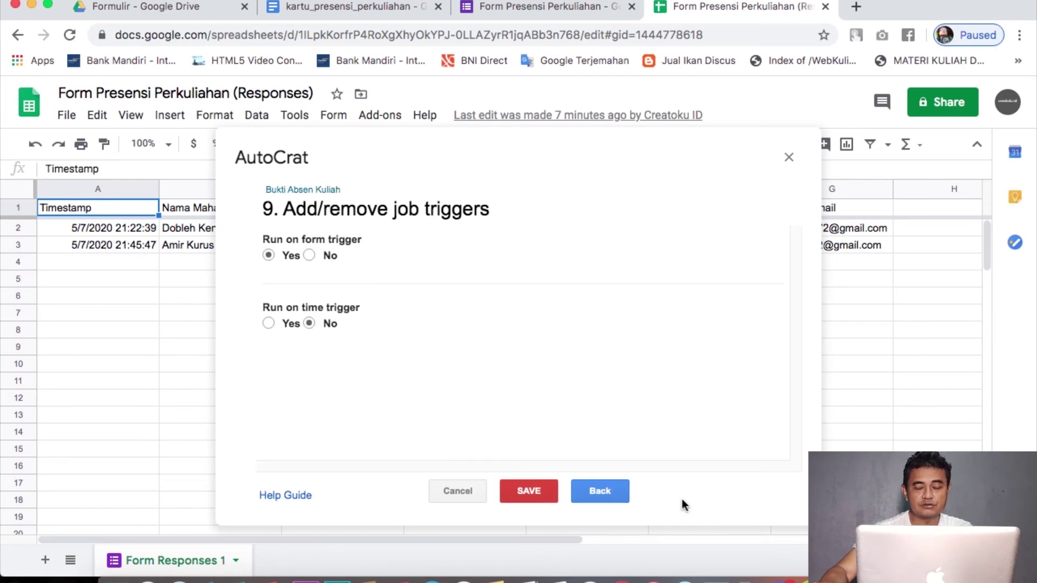
left_click(534, 493)
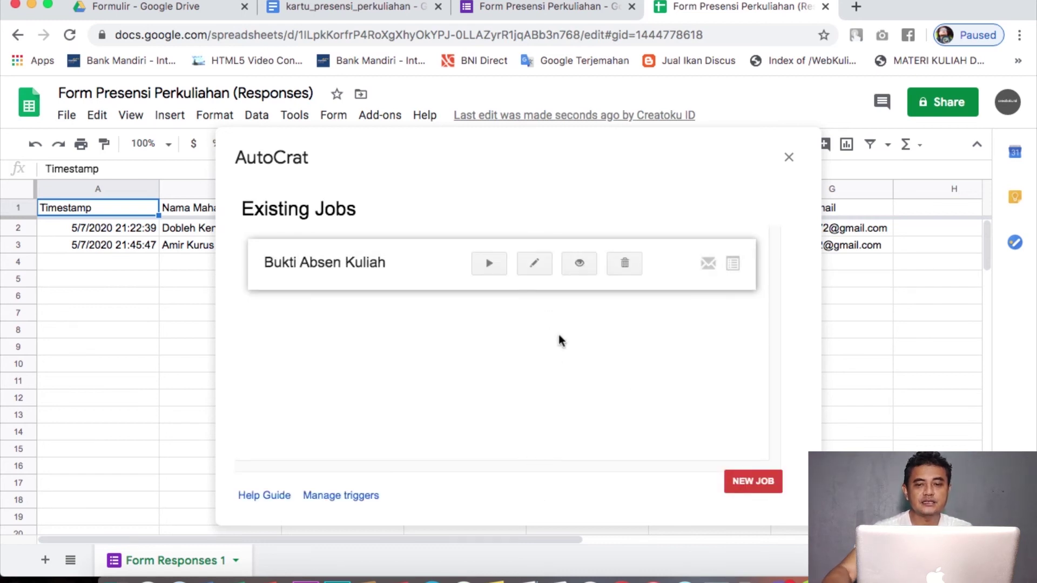
left_click(790, 158)
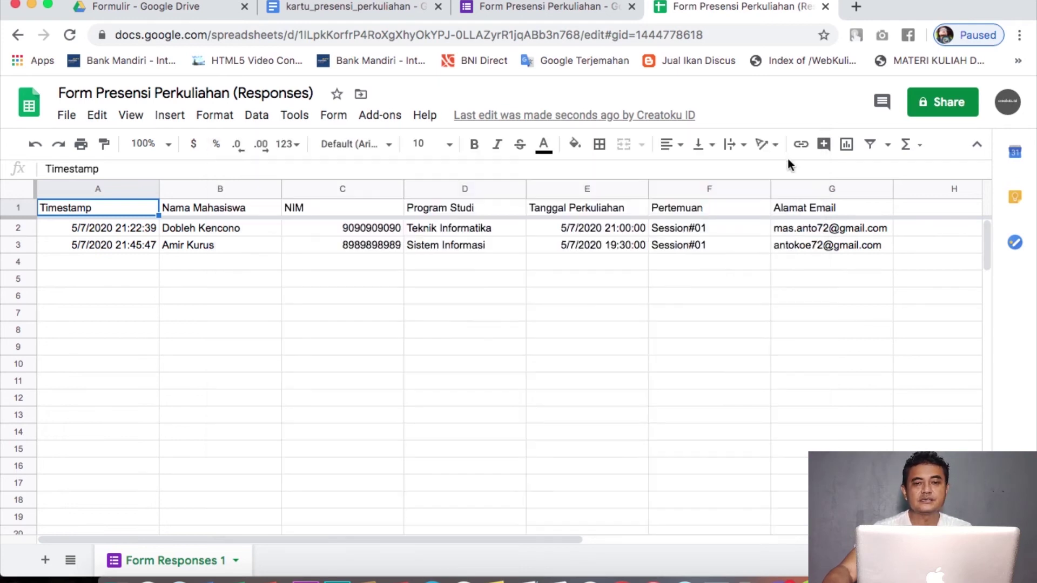
Step: Switch to Form Presensi Perkuliahan in Google Forms and open its preview for a test response
left_click(568, 9)
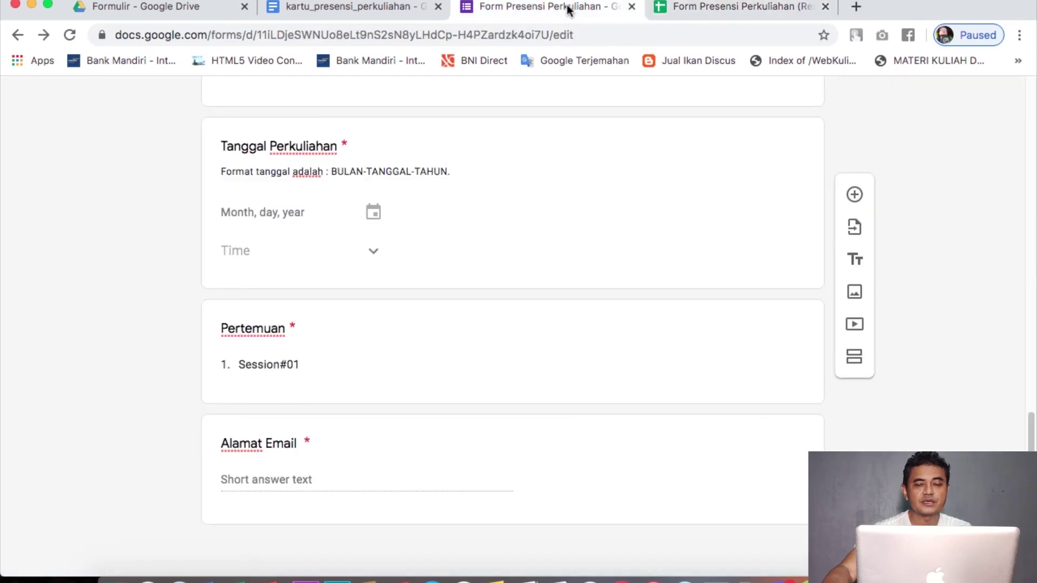
scroll(574, 169, "up", 15)
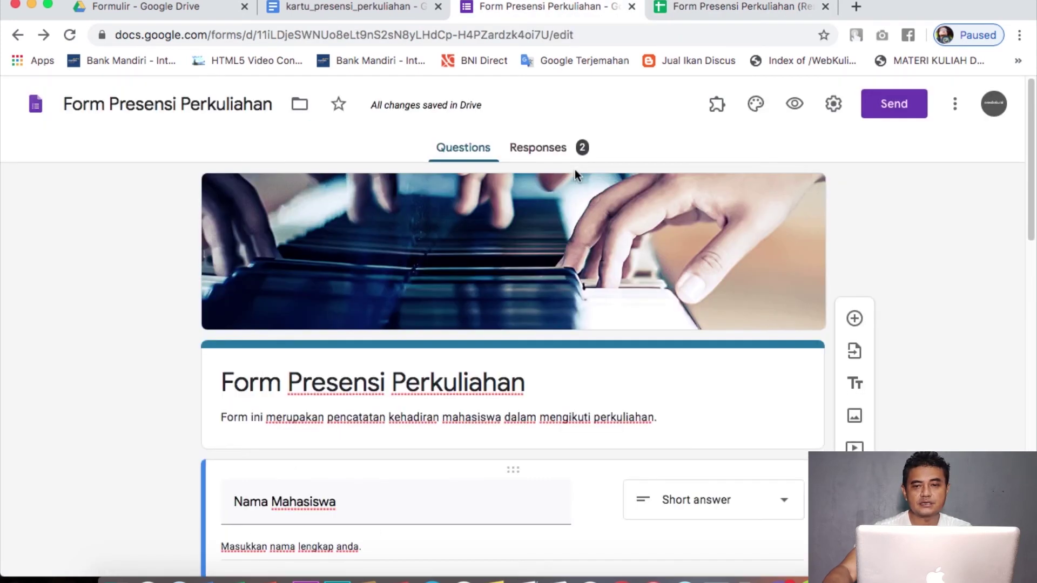
left_click(793, 104)
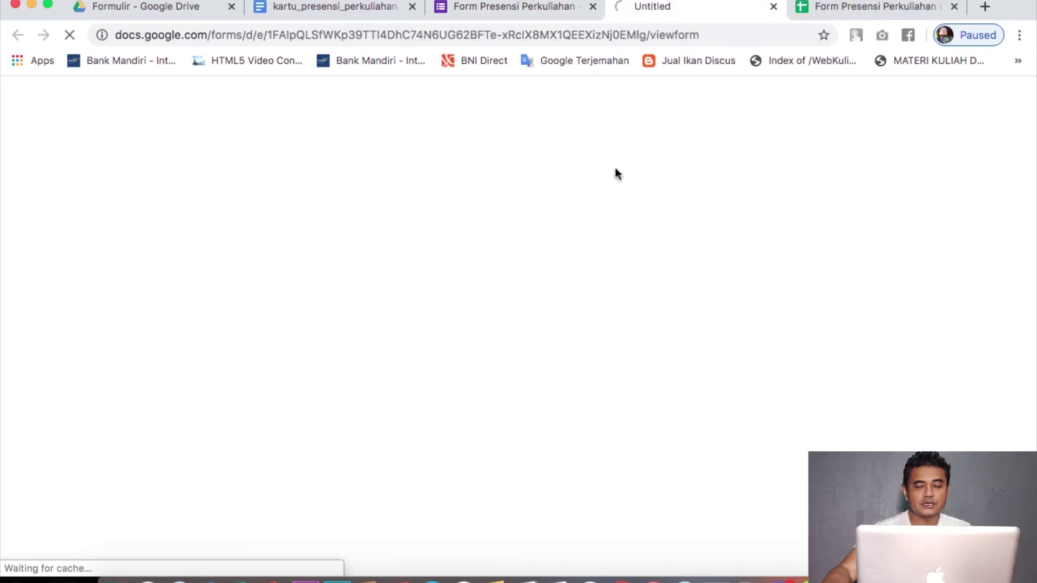
scroll(445, 336, "down", 3)
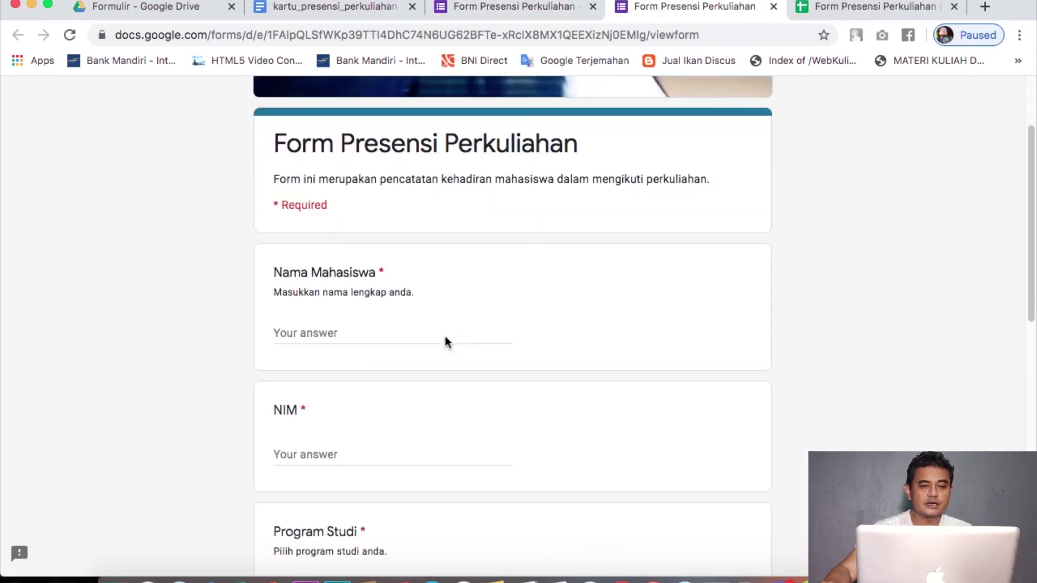
Step: Enter the student's full name and student ID number (NIM) in the attendance form
left_click(314, 334)
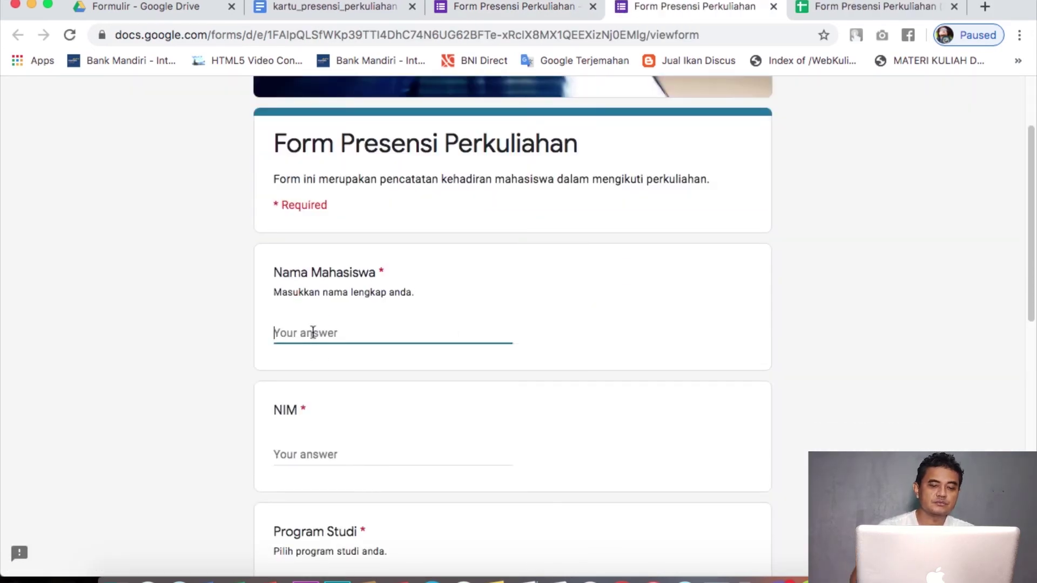
type("Susi Centil")
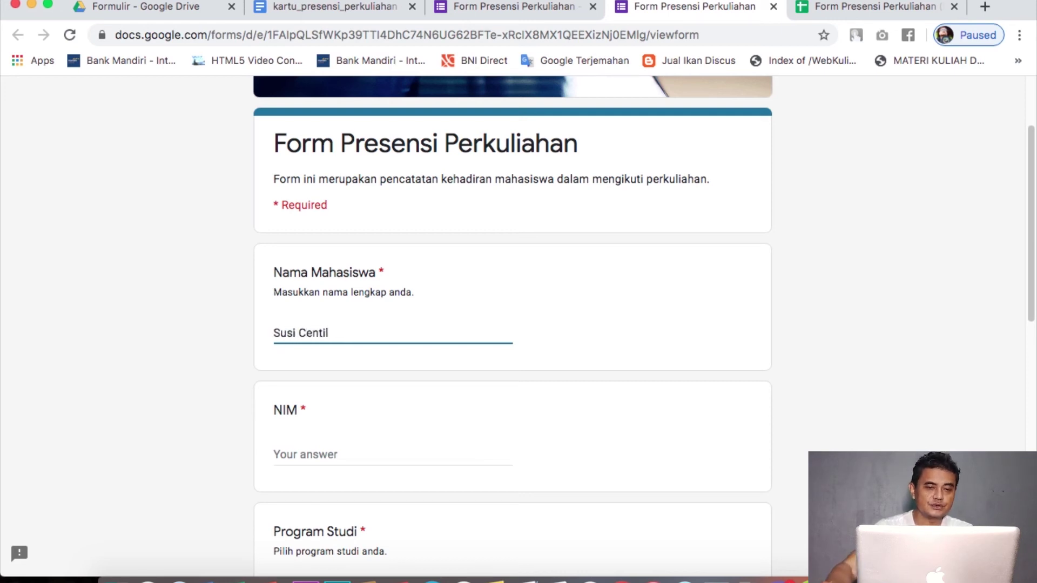
left_click(319, 444)
type("7")
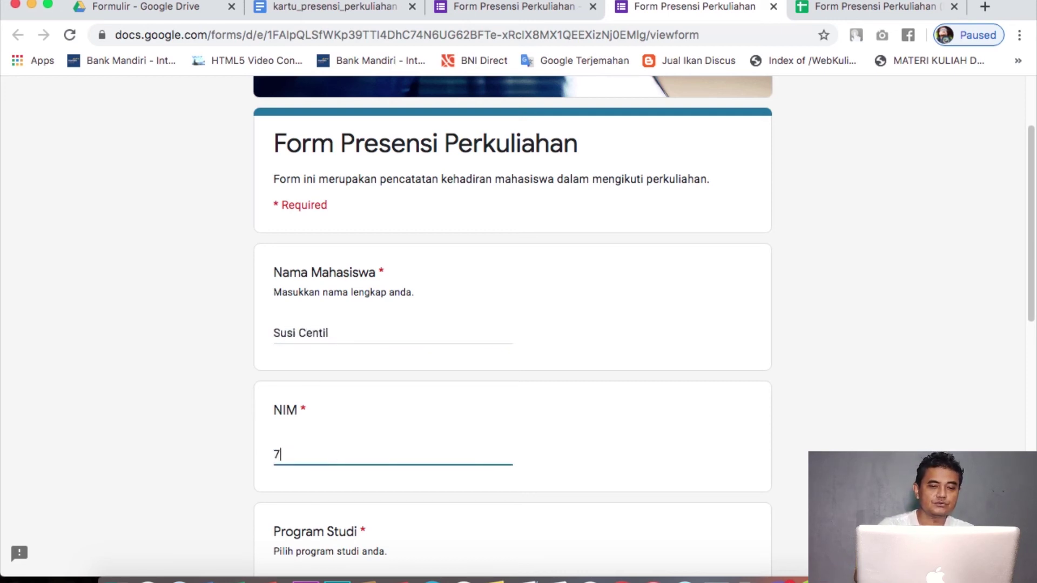
type("0707070")
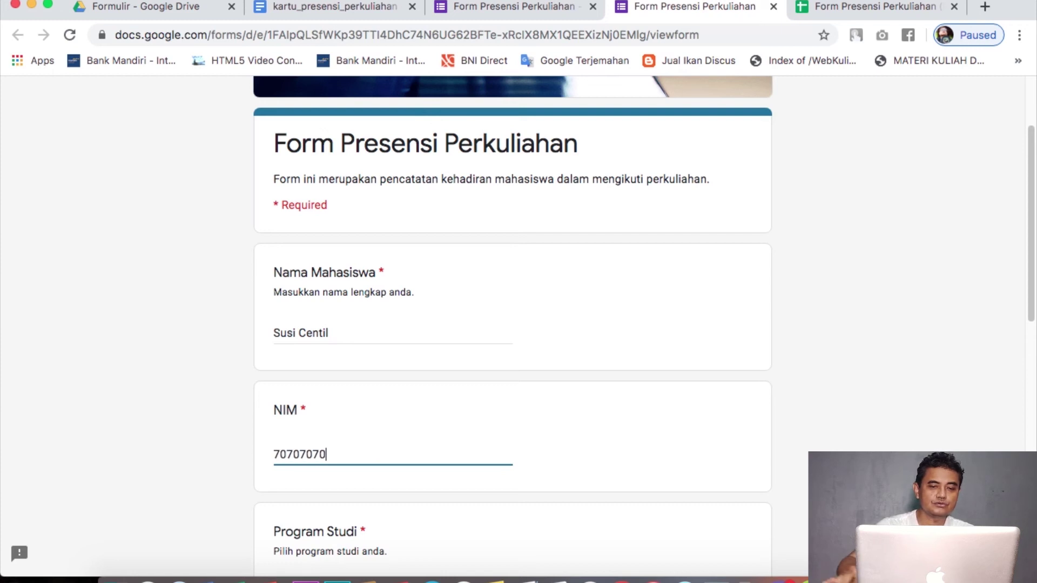
type("70")
Step: Choose Manajemen Informatika as the Program Studi
scroll(358, 454, "down", 5)
left_click(363, 324)
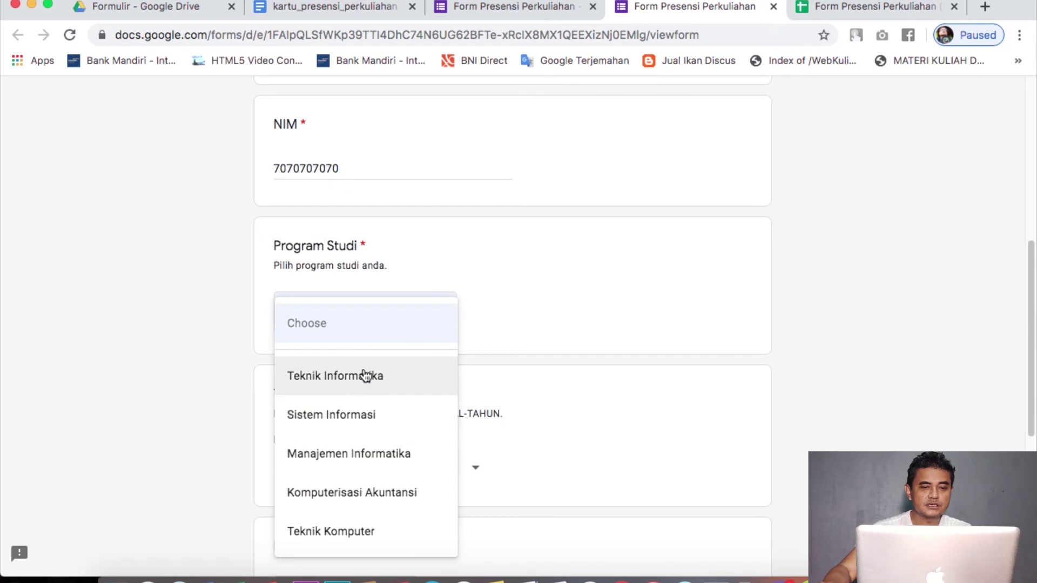
left_click(384, 459)
Step: Set the Tanggal Perkuliahan to 05/08/2020 with the time 19:30 PM
scroll(400, 408, "down", 2)
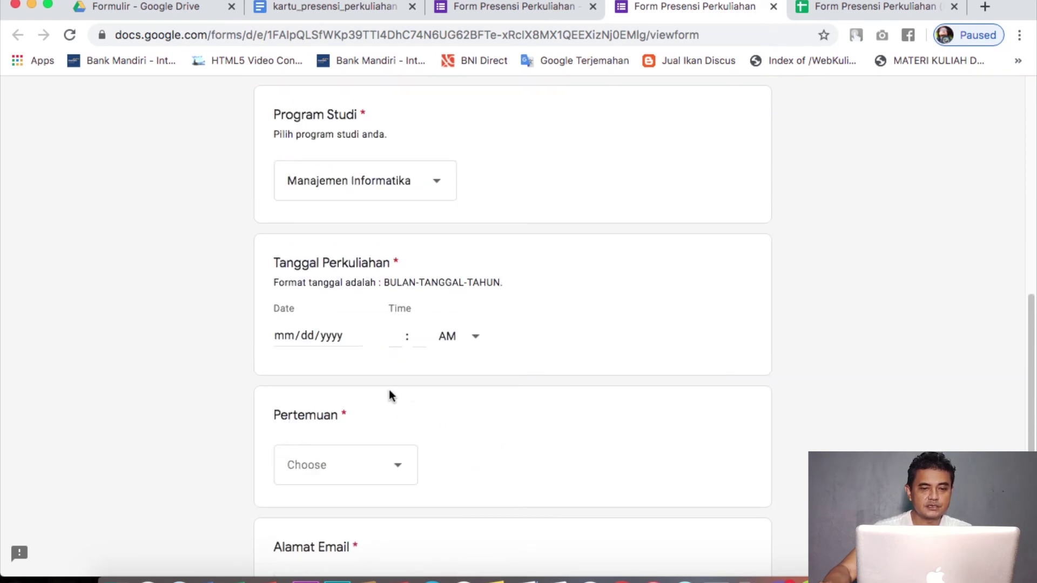
left_click(354, 336)
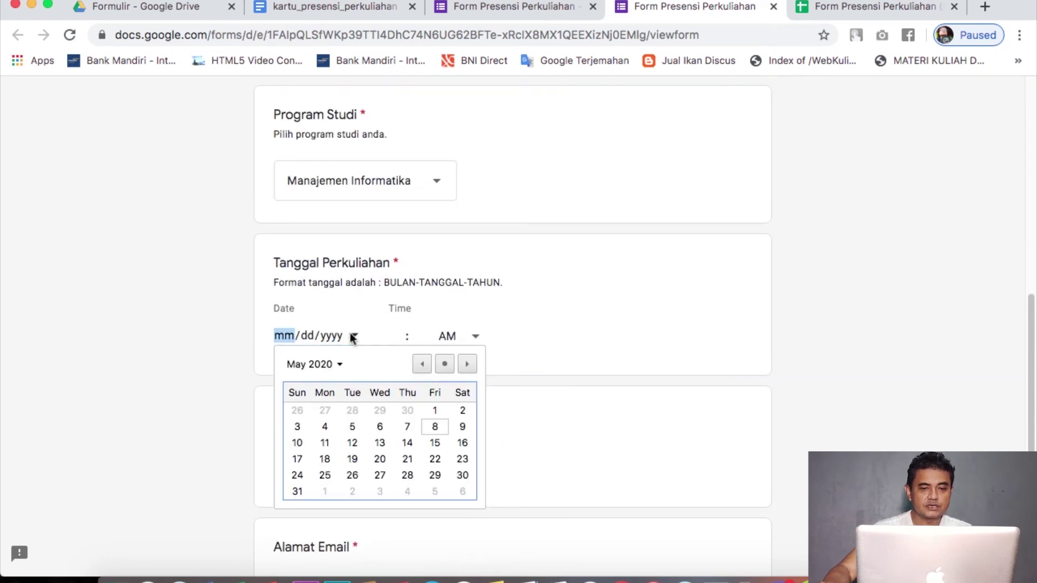
left_click(434, 427)
left_click(386, 336)
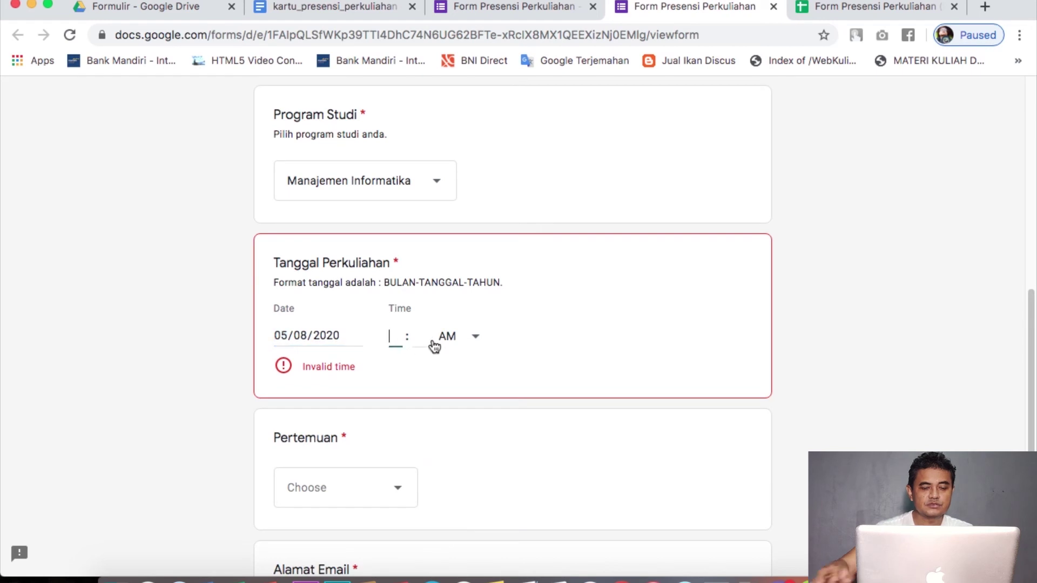
type("19")
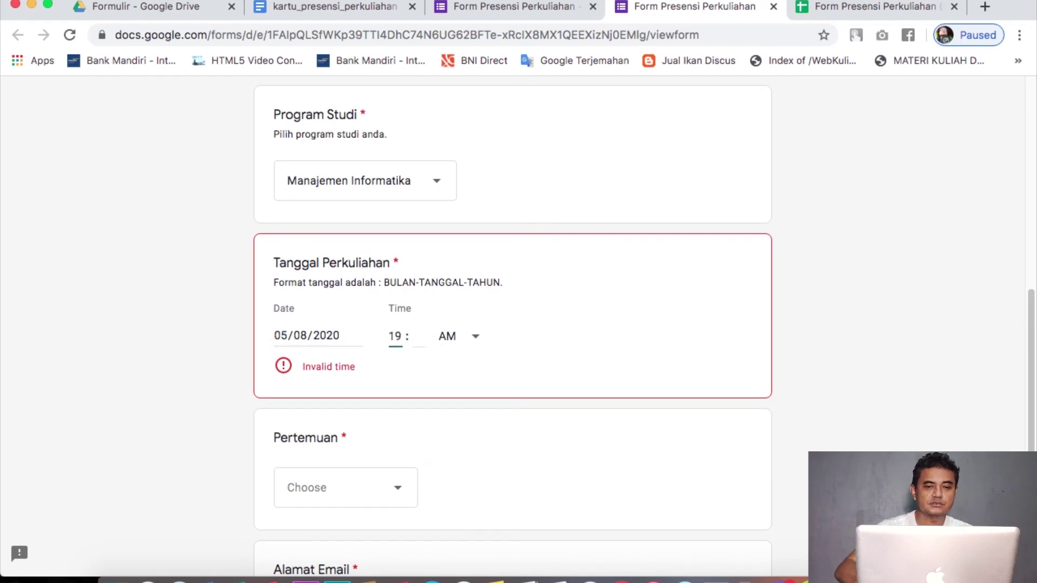
left_click(420, 329)
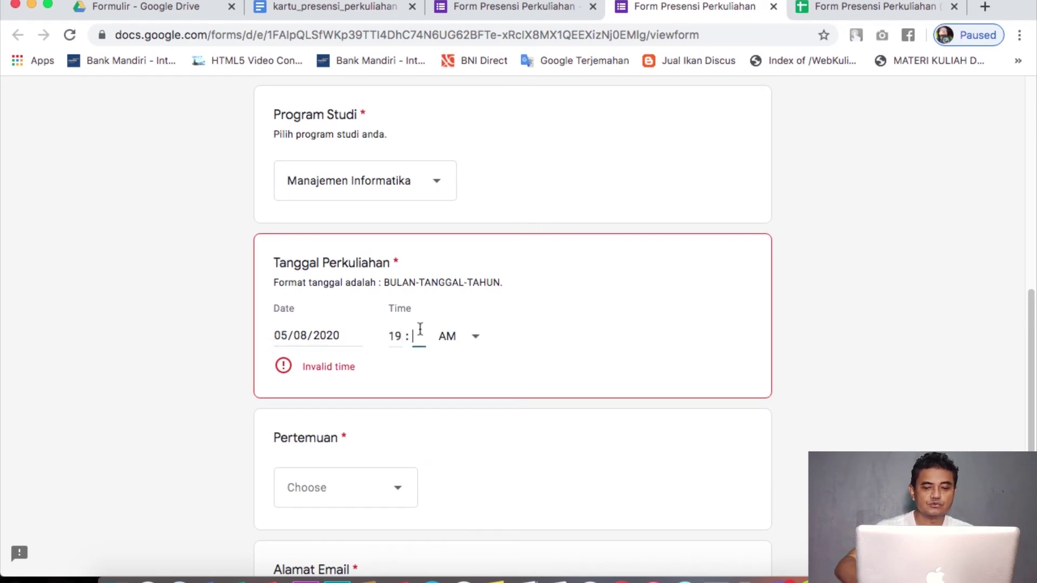
type("30")
left_click(475, 337)
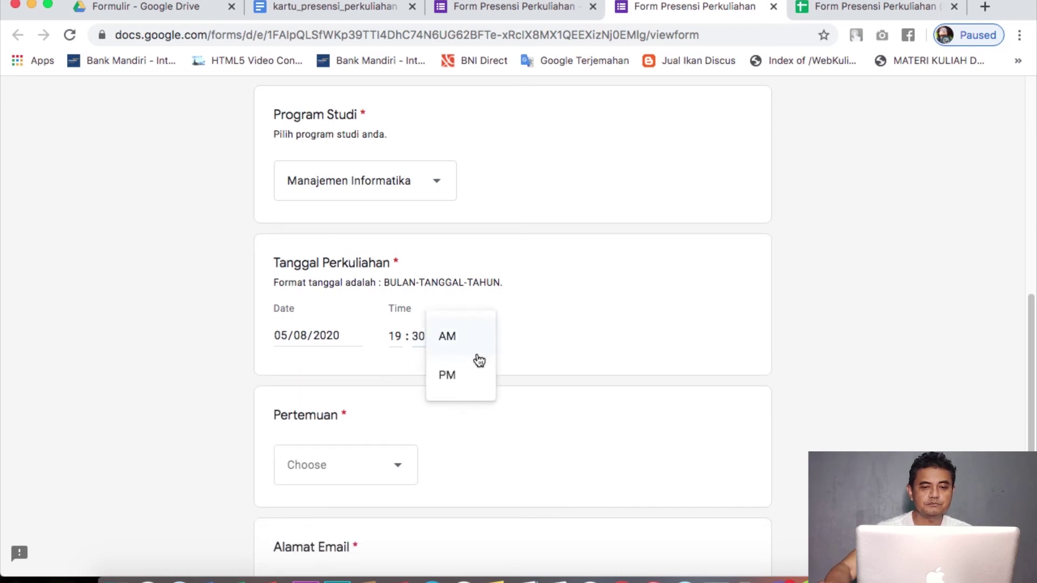
left_click(456, 388)
Step: Choose Session#01 as the Pertemuan, fill in the student's email address, and submit the form response
left_click(396, 467)
left_click(340, 533)
scroll(501, 470, "down", 4)
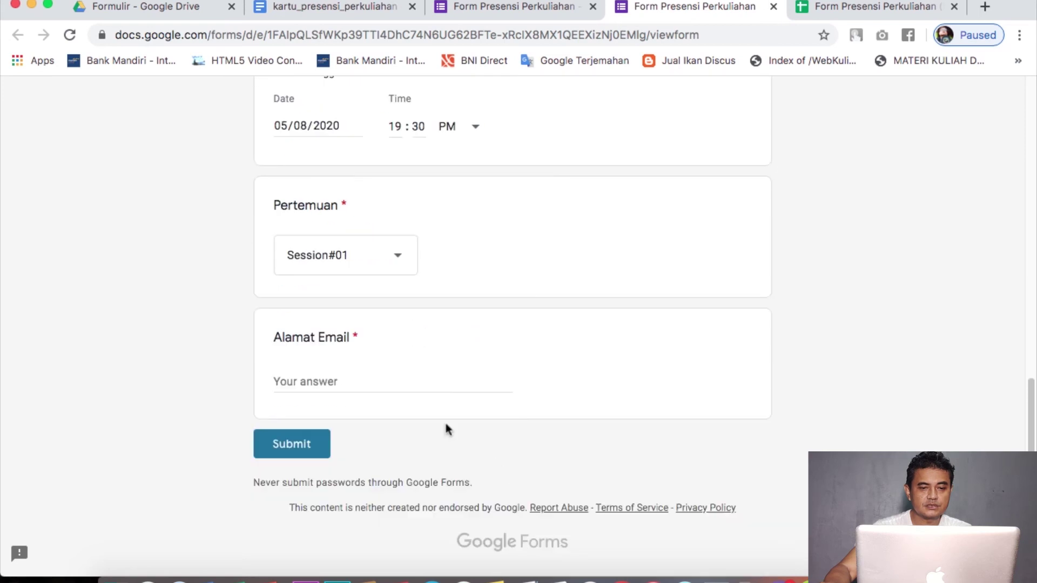
left_click(372, 381)
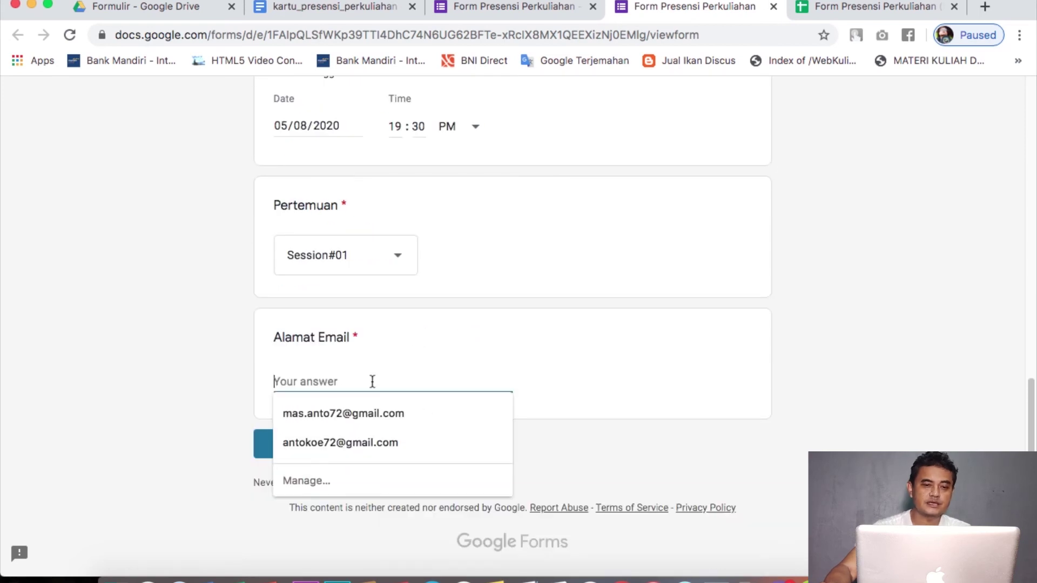
left_click(380, 413)
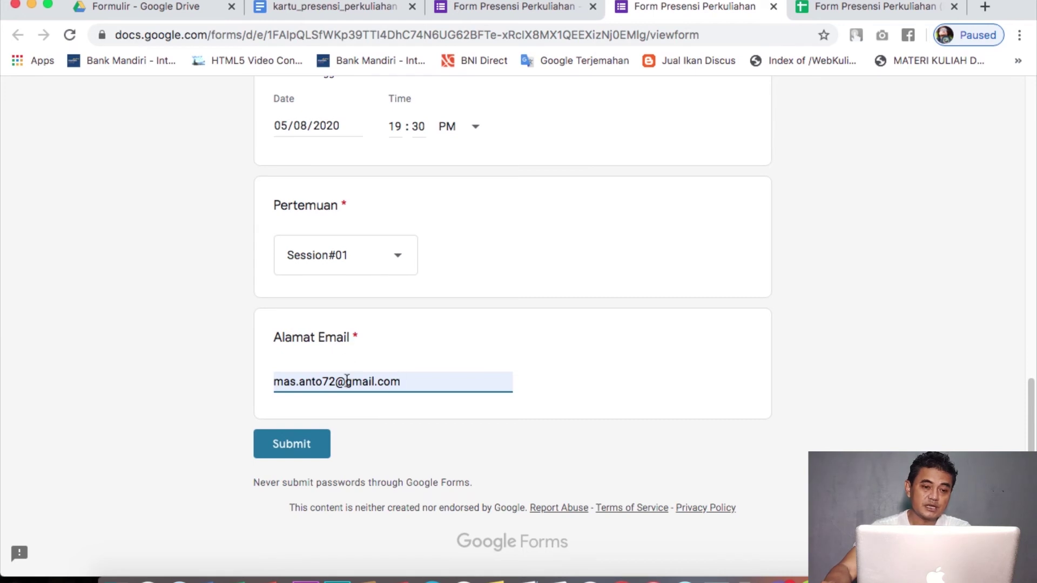
left_click(296, 446)
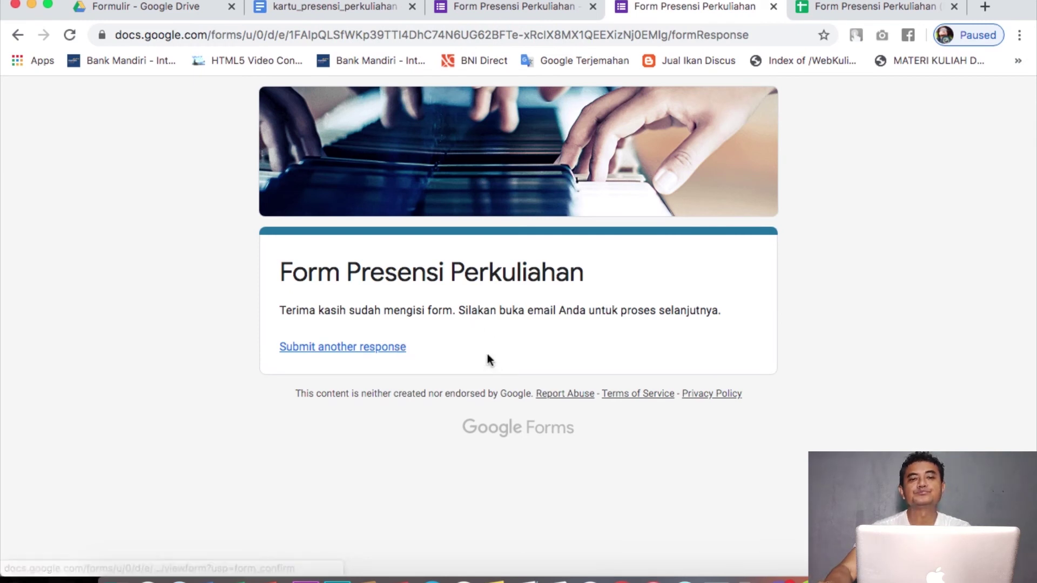
Step: Check the responses spreadsheet for the new entry, and open the attendance PDF in the Google Drive folder "bukti absen"
left_click(868, 8)
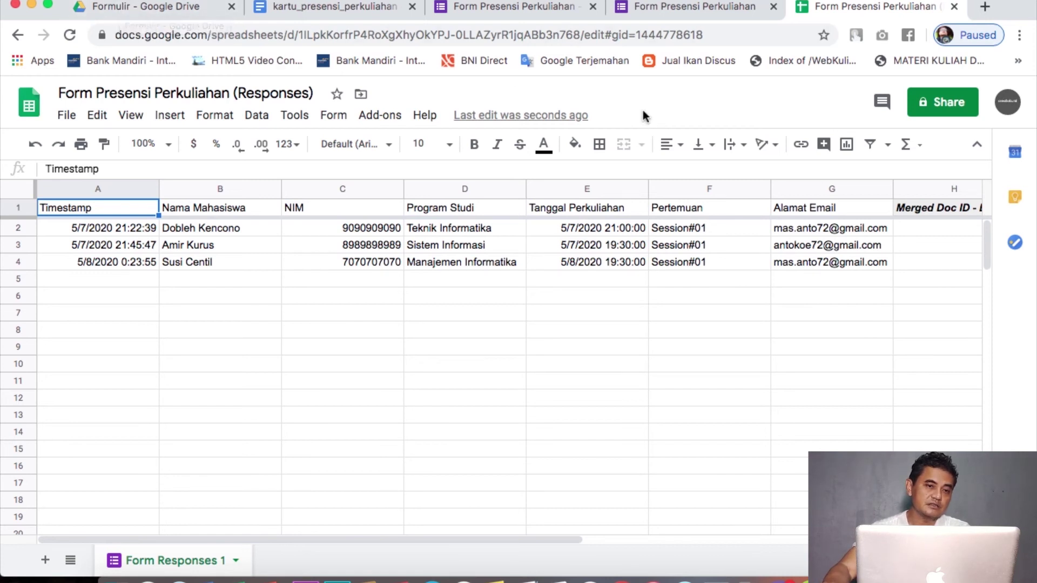
left_click(161, 6)
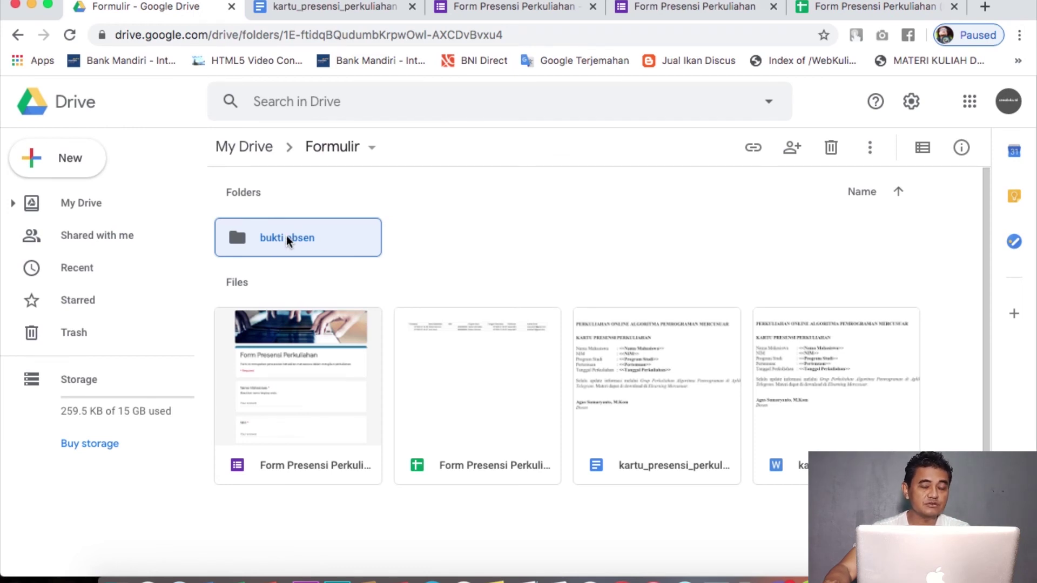
left_click(478, 223)
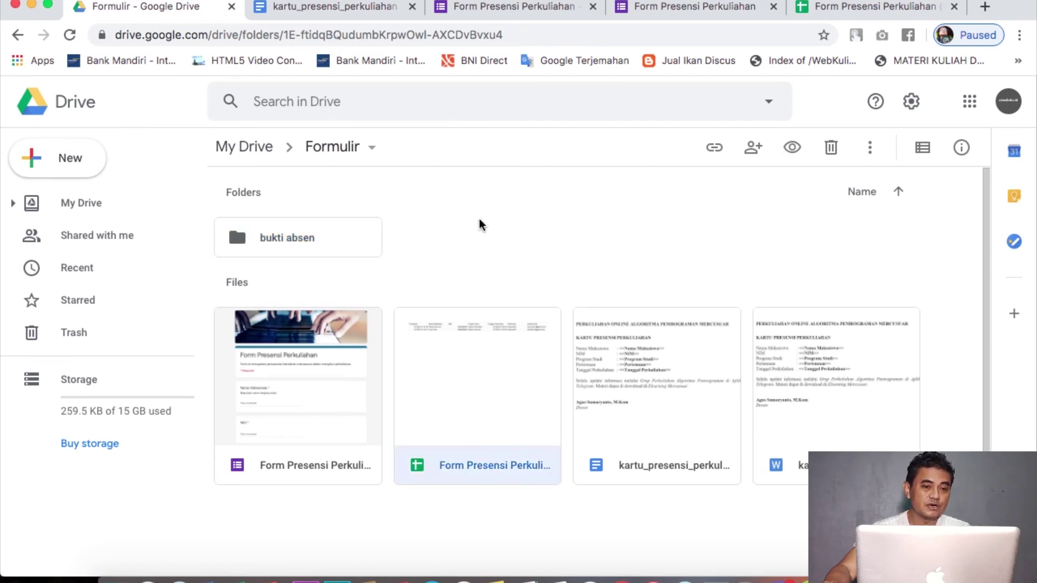
double_click(300, 238)
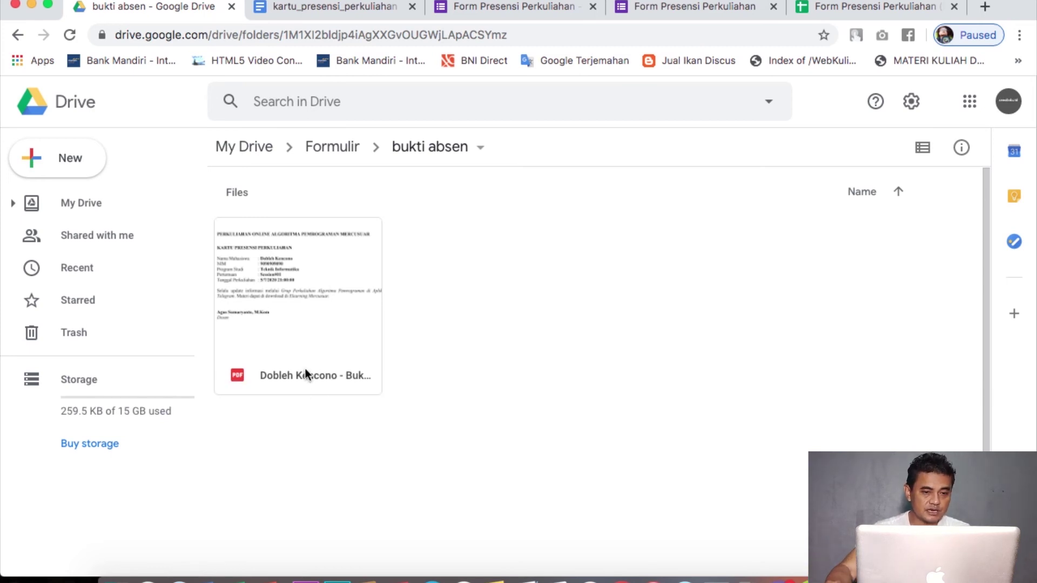
double_click(281, 261)
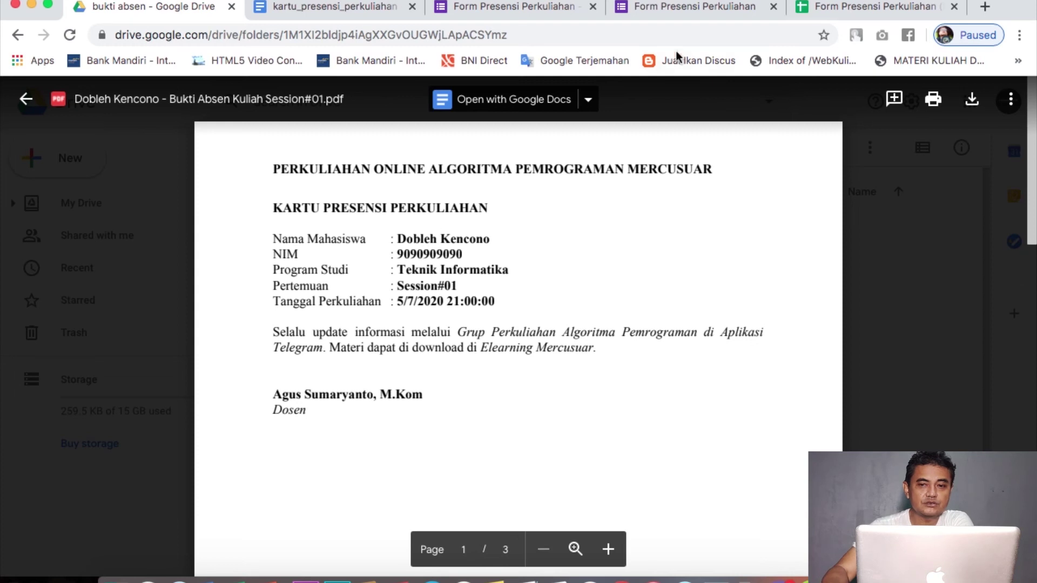
Step: Look over the response rows in Google Sheets and the merge fields in the Google Docs template kartu_presensi_perkuliahan
left_click(880, 7)
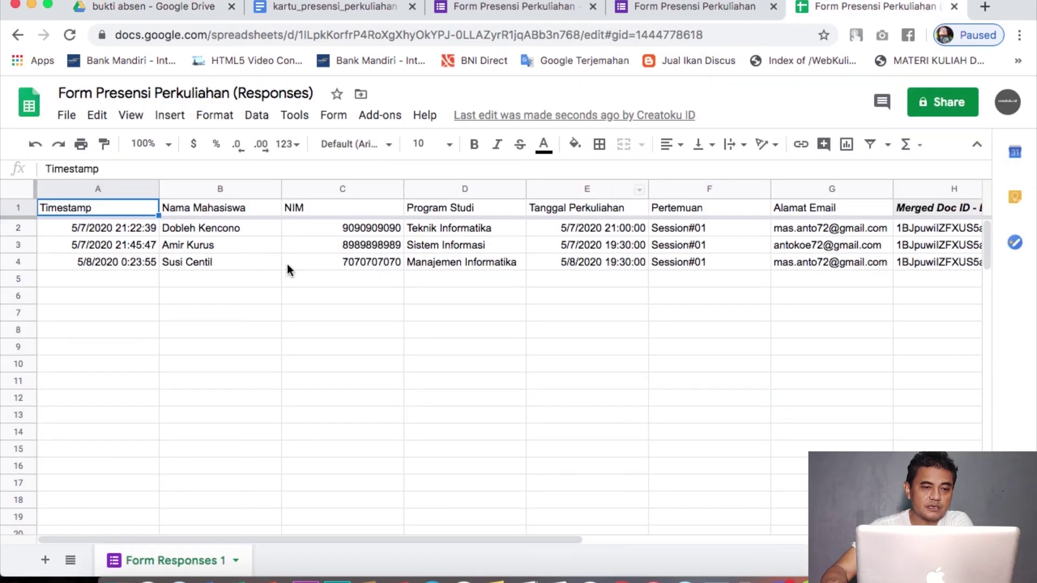
left_click(335, 7)
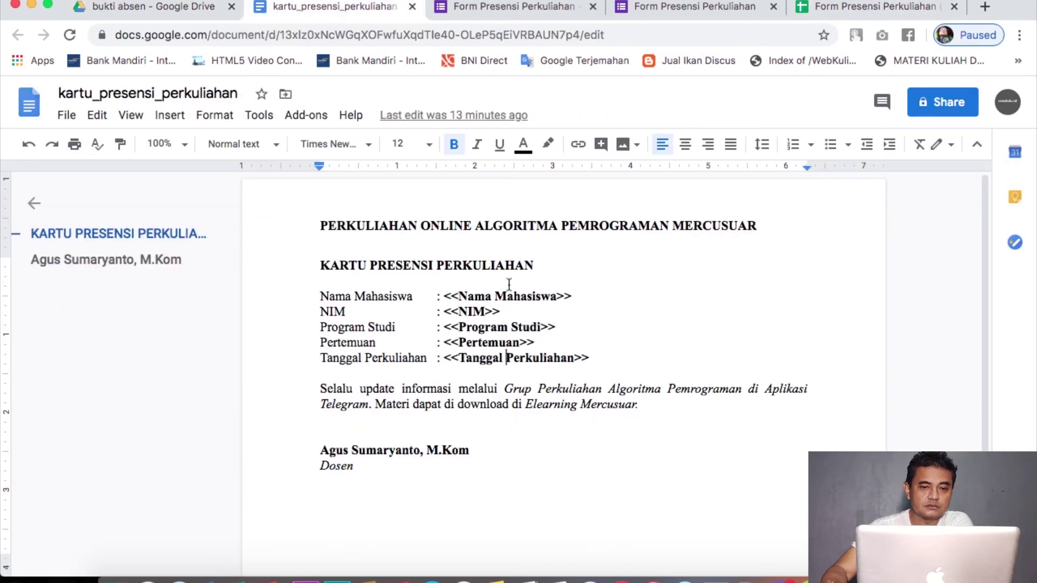
scroll(562, 341, "down", 1)
scroll(561, 340, "up", 1)
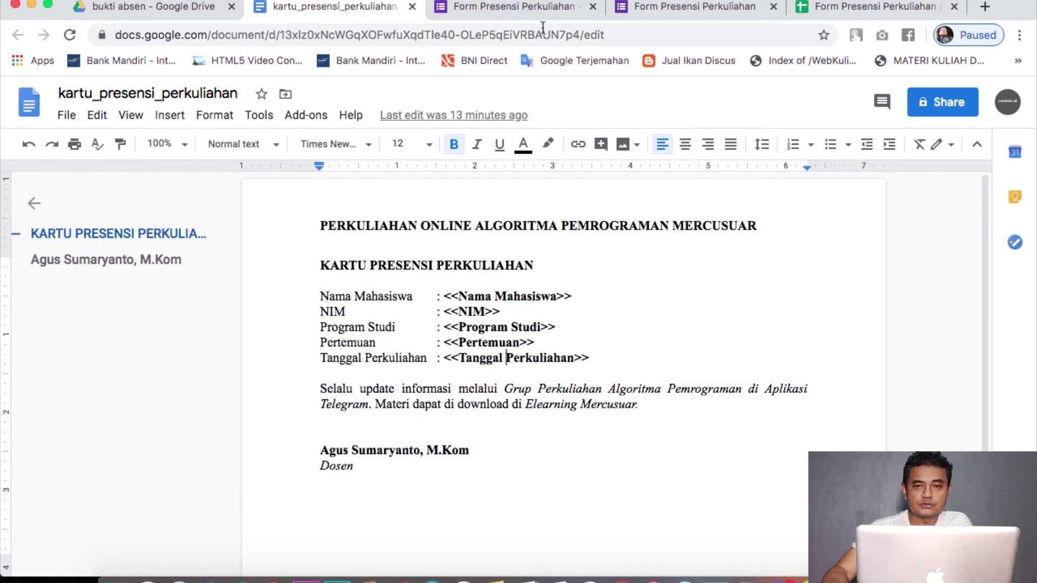
Step: Return to the attendance PDF in Google Drive and review the cards on all its pages
left_click(188, 5)
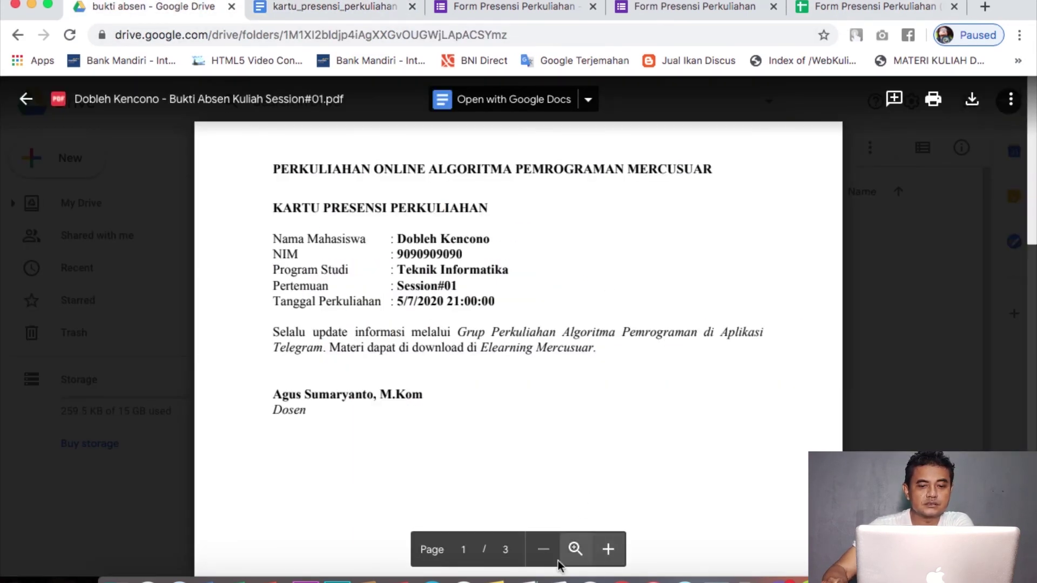
scroll(567, 352, "down", 1)
scroll(567, 352, "down", 15)
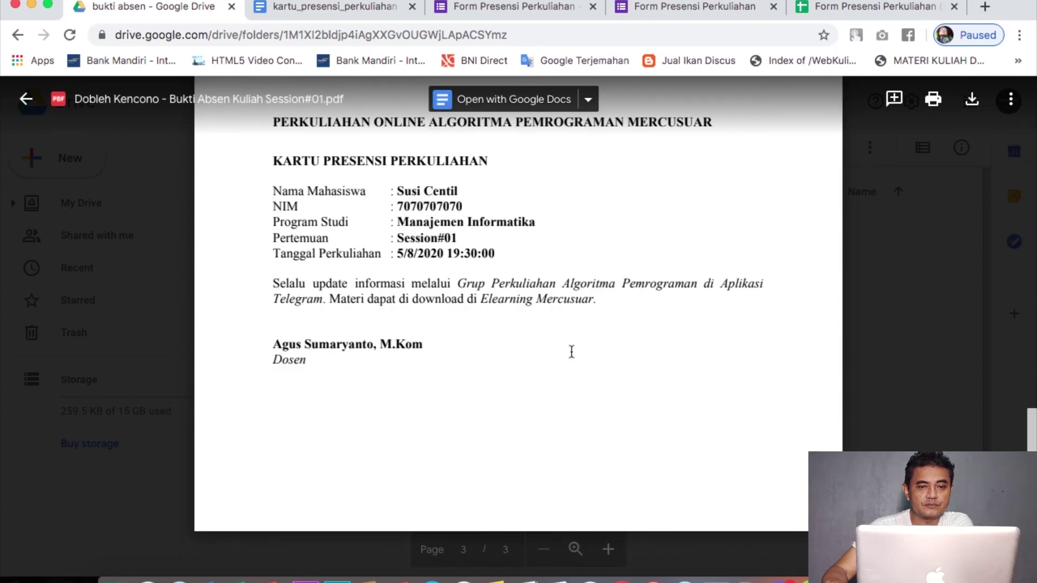
scroll(548, 258, "up", 1)
scroll(549, 257, "up", 8)
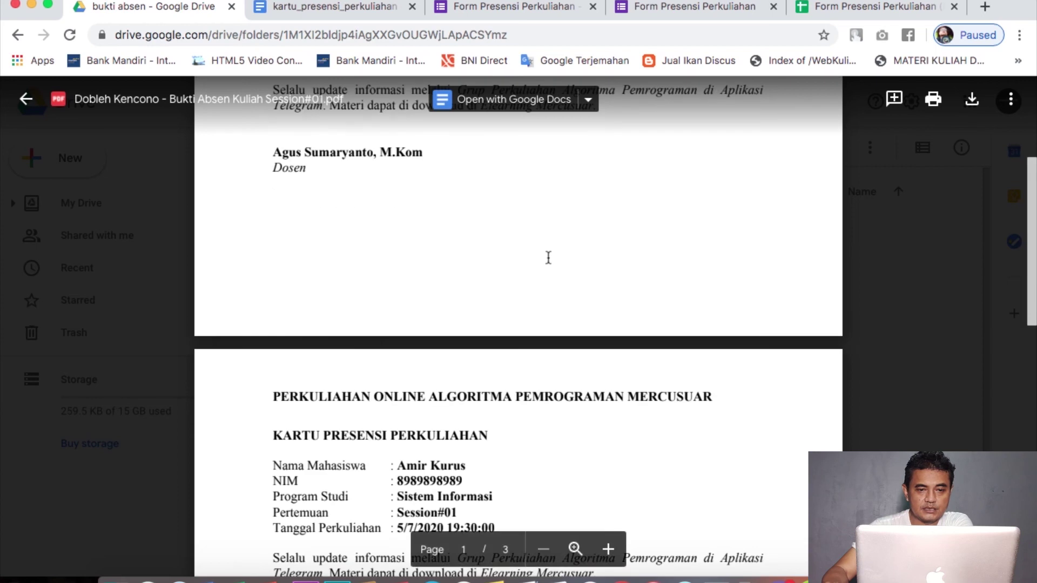
scroll(548, 256, "down", 9)
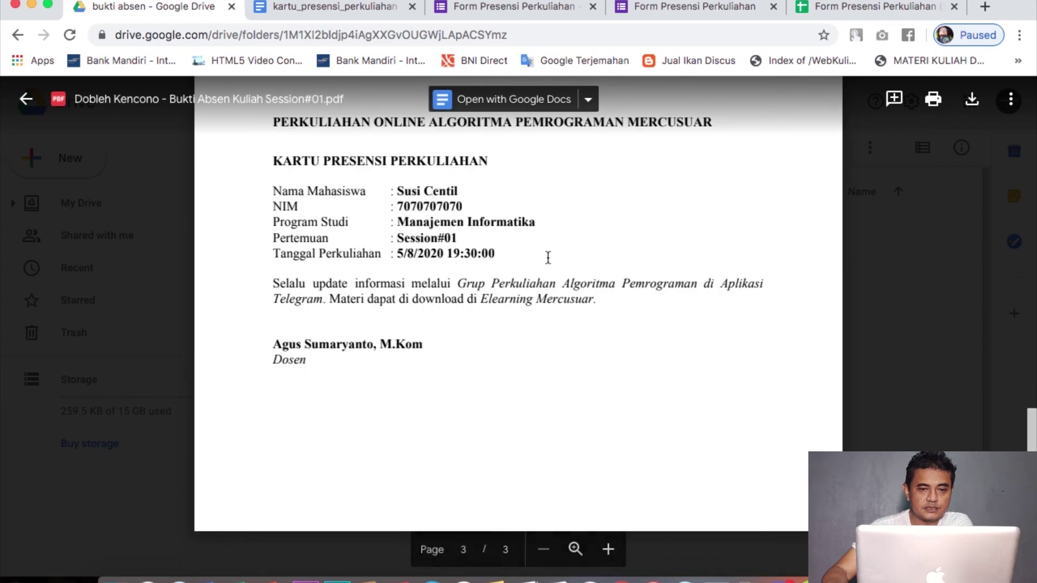
Step: Compare the responses spreadsheet with the card on the PDF's last page, and close the PDF preview
left_click(881, 7)
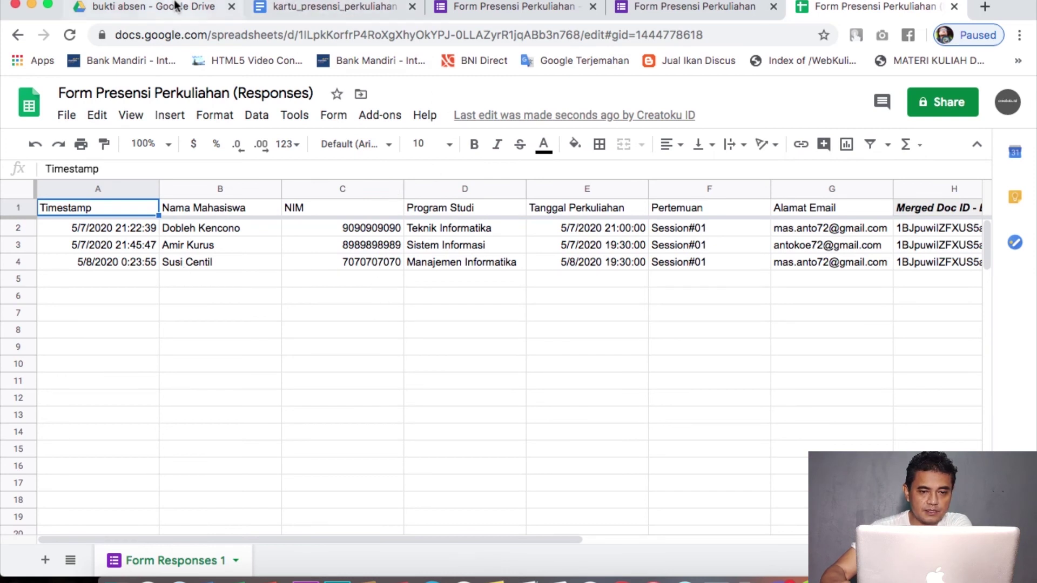
left_click(146, 6)
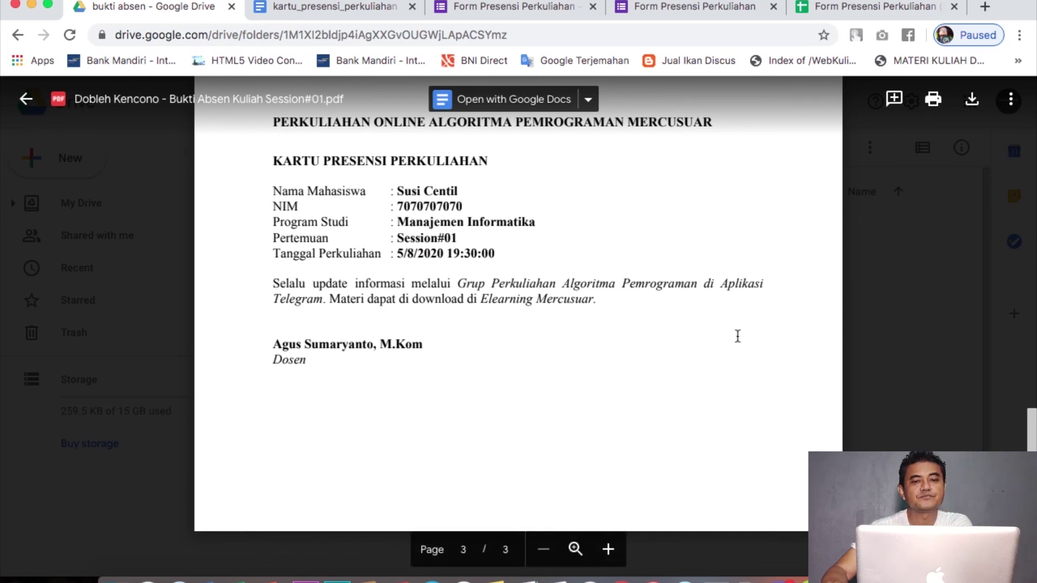
scroll(737, 336, "up", 1)
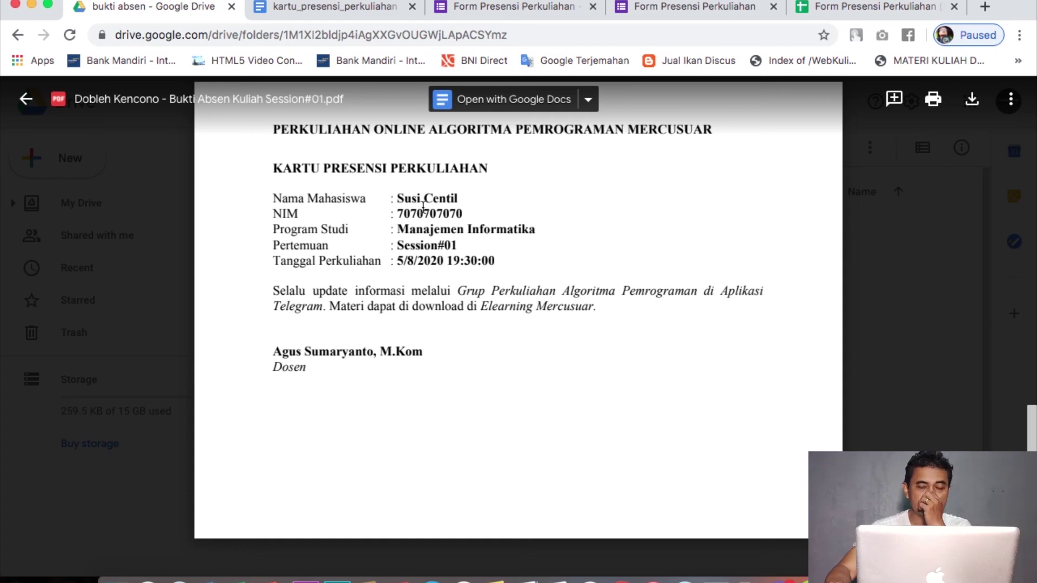
left_click(27, 100)
left_click(527, 398)
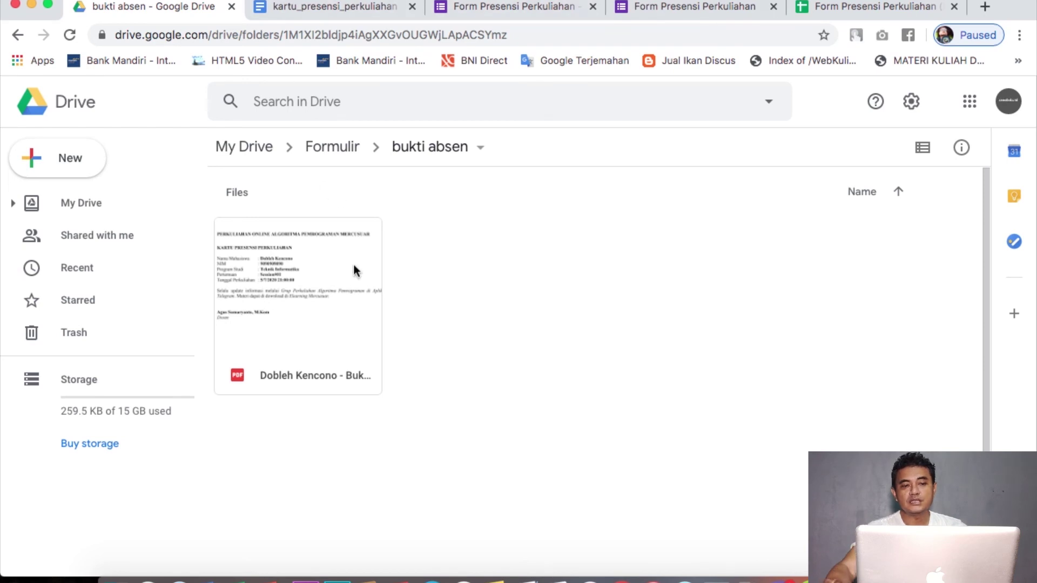
Step: Examine the download formats available for the responses spreadsheet, leaving without downloading anything
left_click(859, 8)
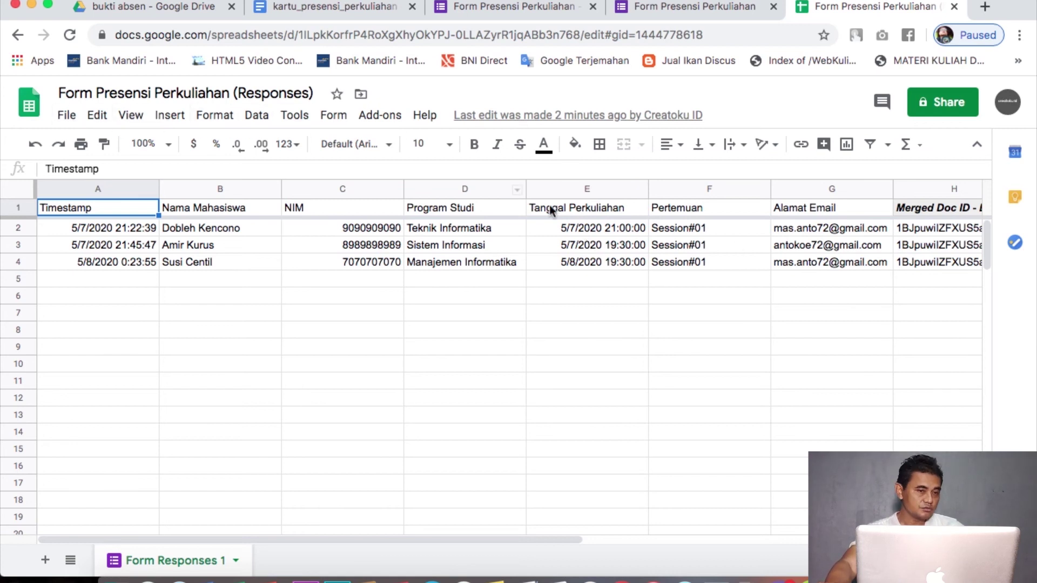
left_click(67, 114)
mouse_move(172, 309)
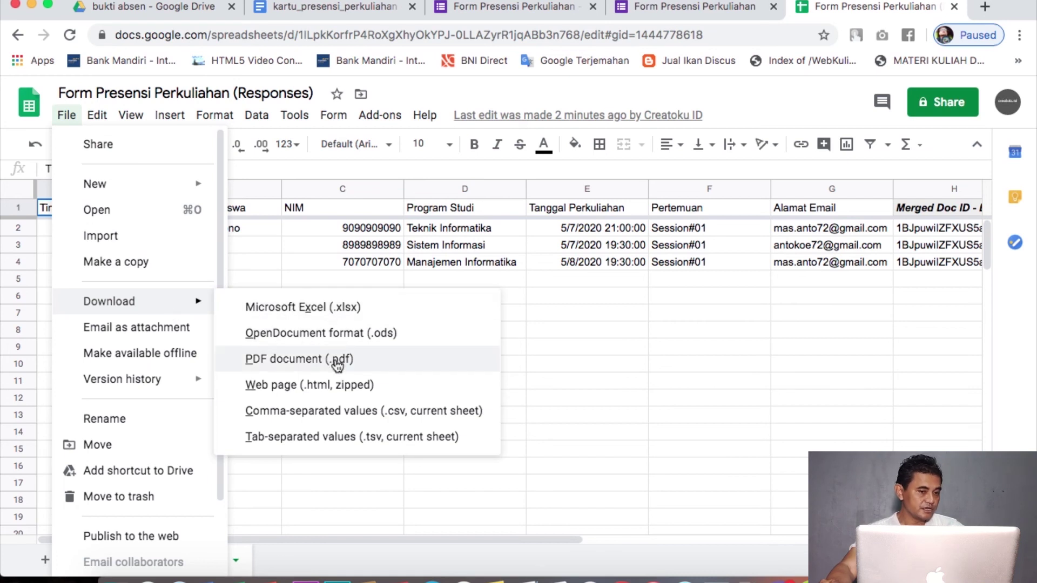
left_click(634, 325)
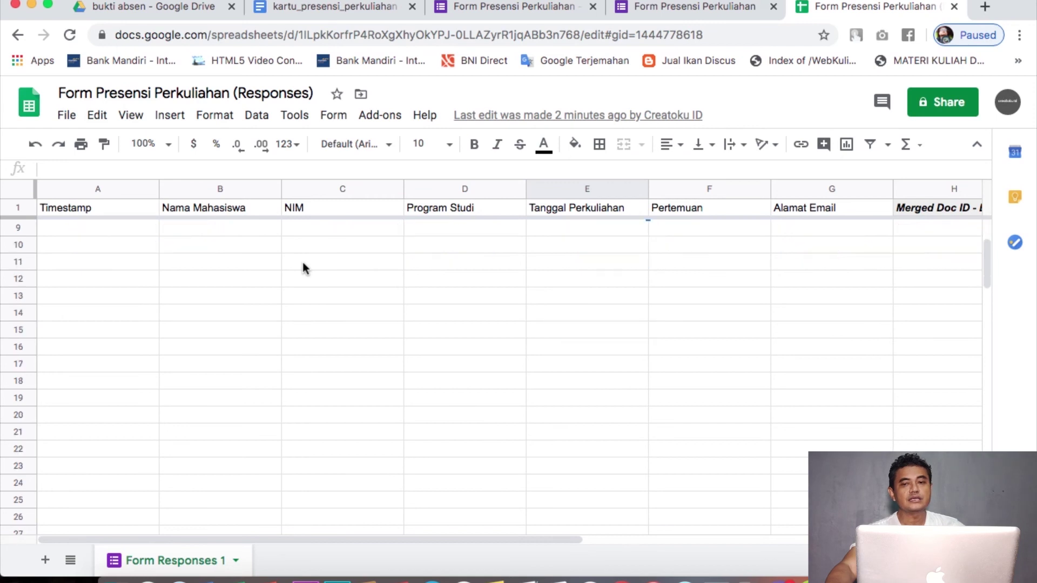
Step: Close the submitted form page, view the attendance card template in Microsoft Word, and return to the form editor in Chrome
left_click(669, 8)
left_click(514, 13)
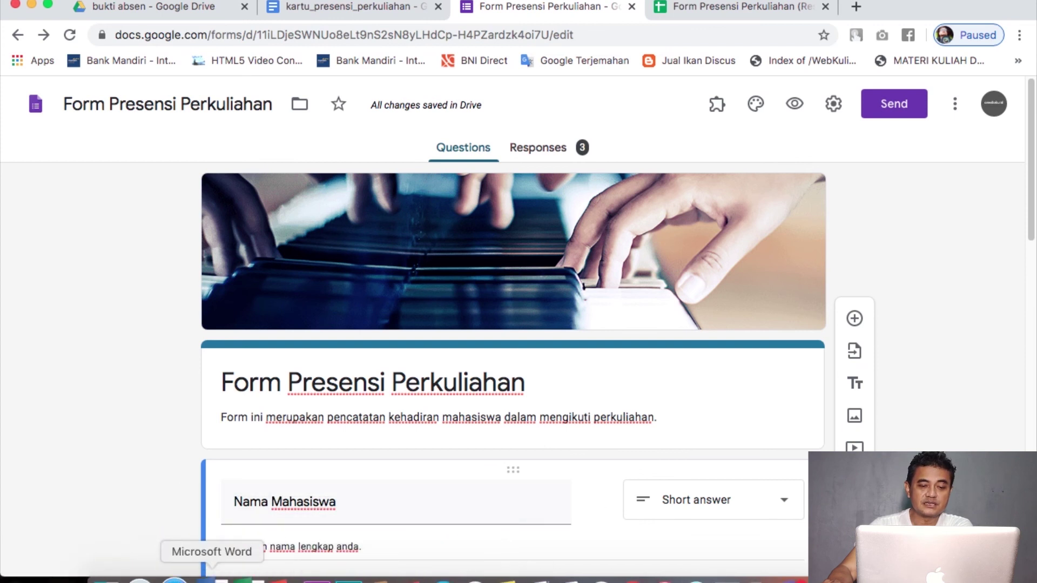
left_click(205, 574)
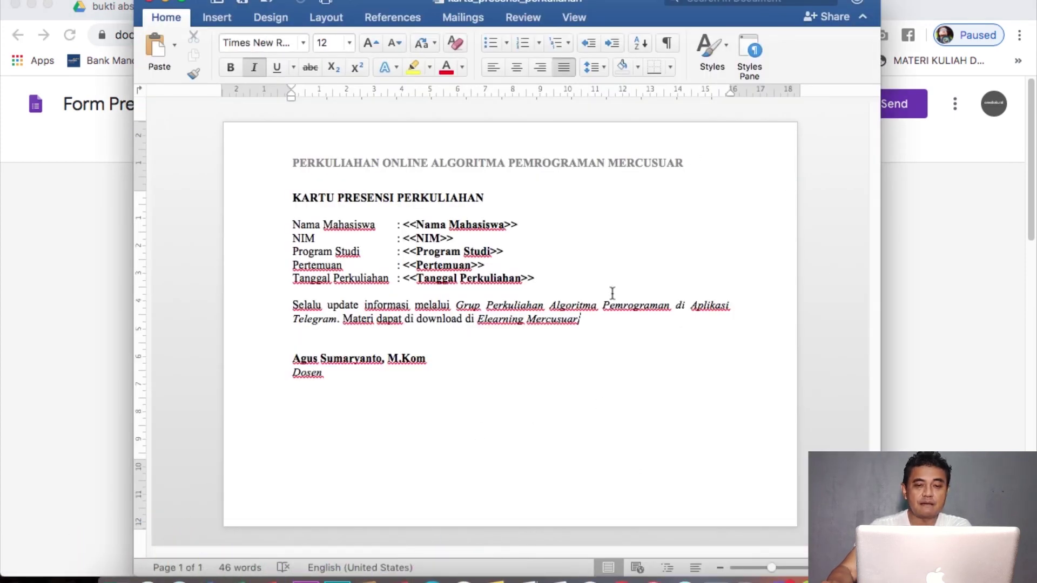
left_click(921, 228)
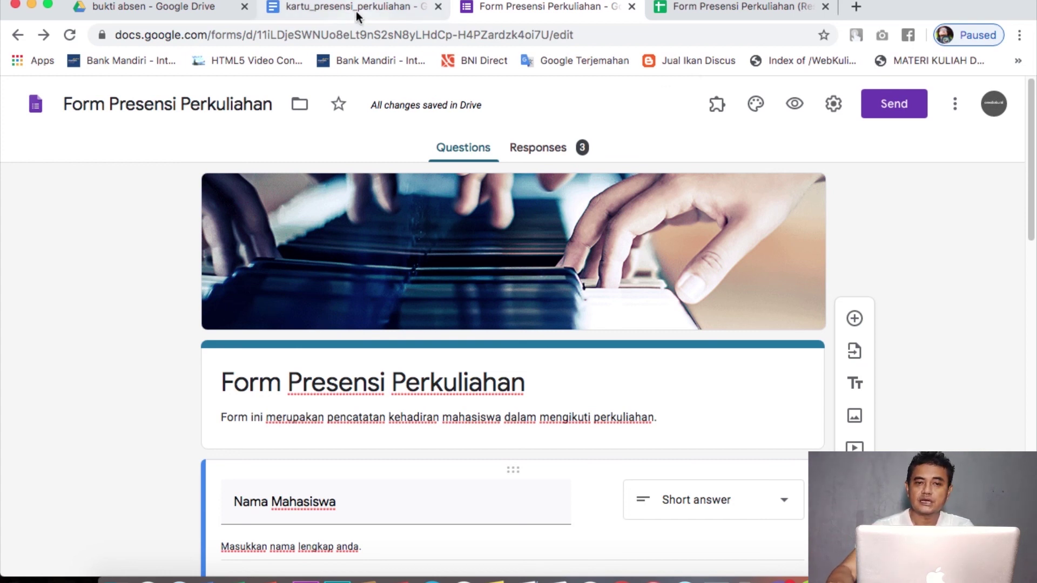
Step: Examine the Tanggal Perkuliahan and Pertemuan entries in the responses spreadsheet
left_click(409, 12)
left_click(661, 11)
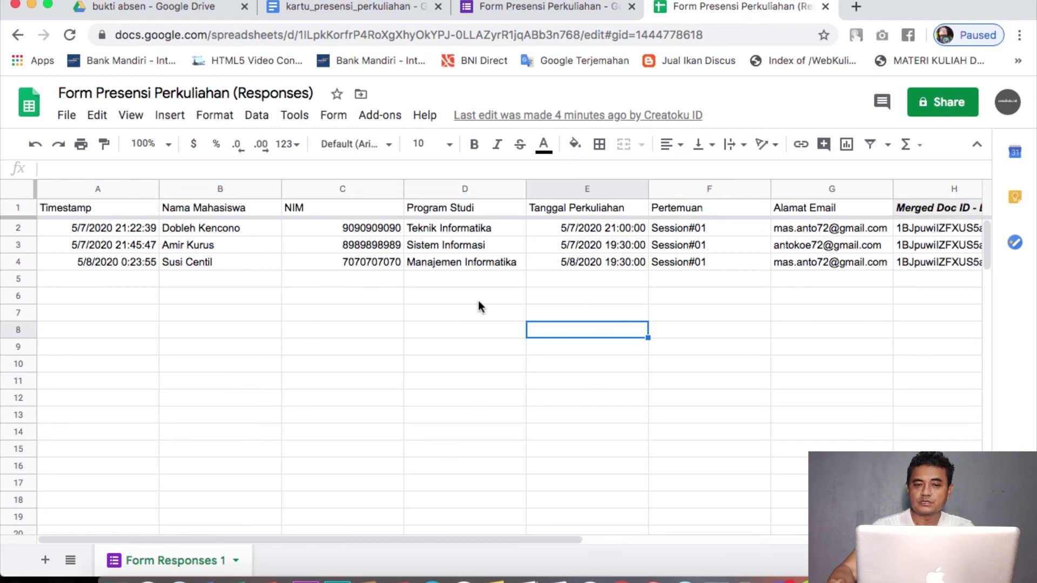
left_click(452, 266)
left_click(588, 225)
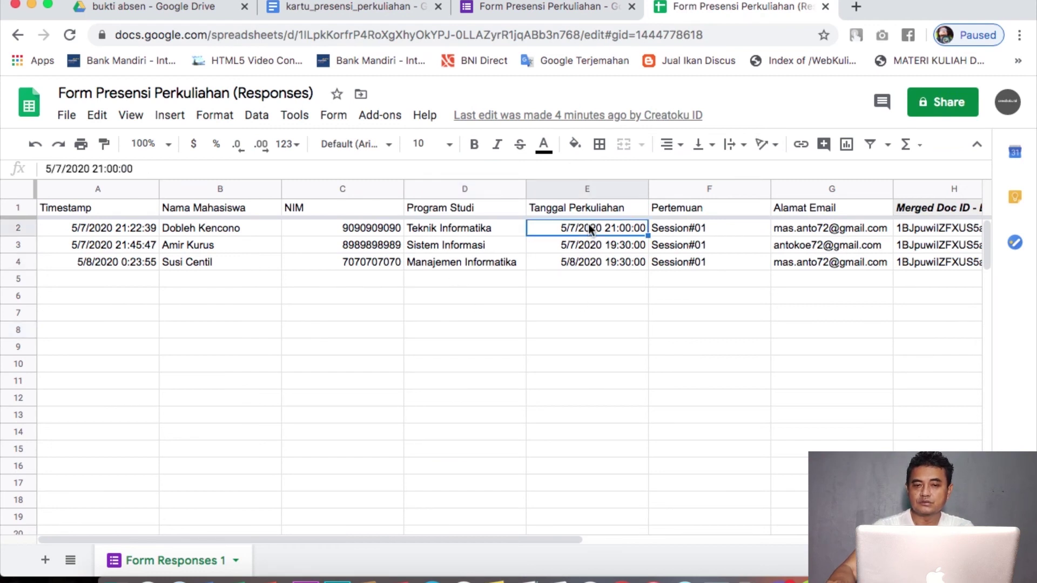
left_click(593, 249)
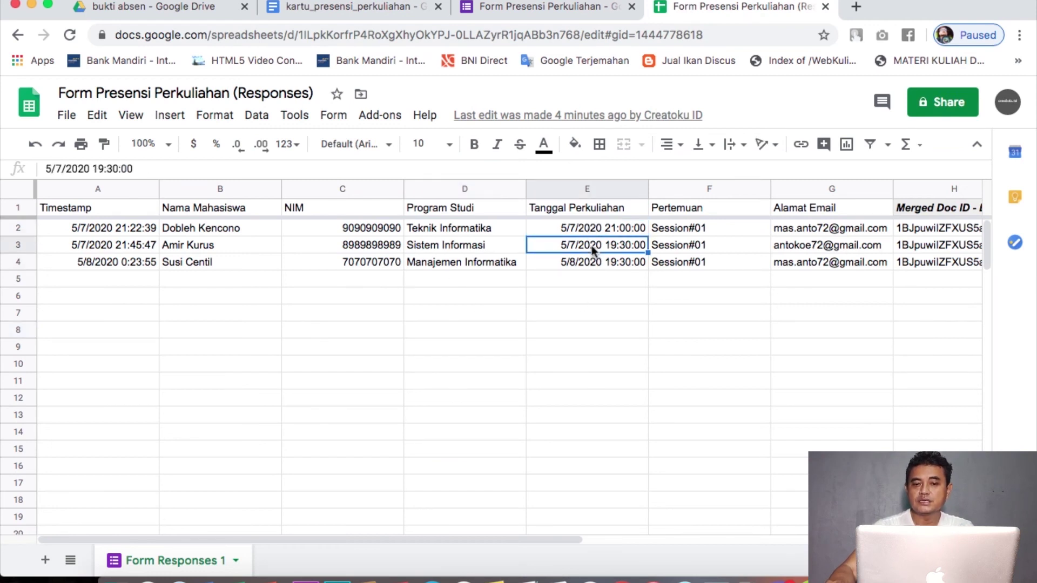
left_click(673, 227)
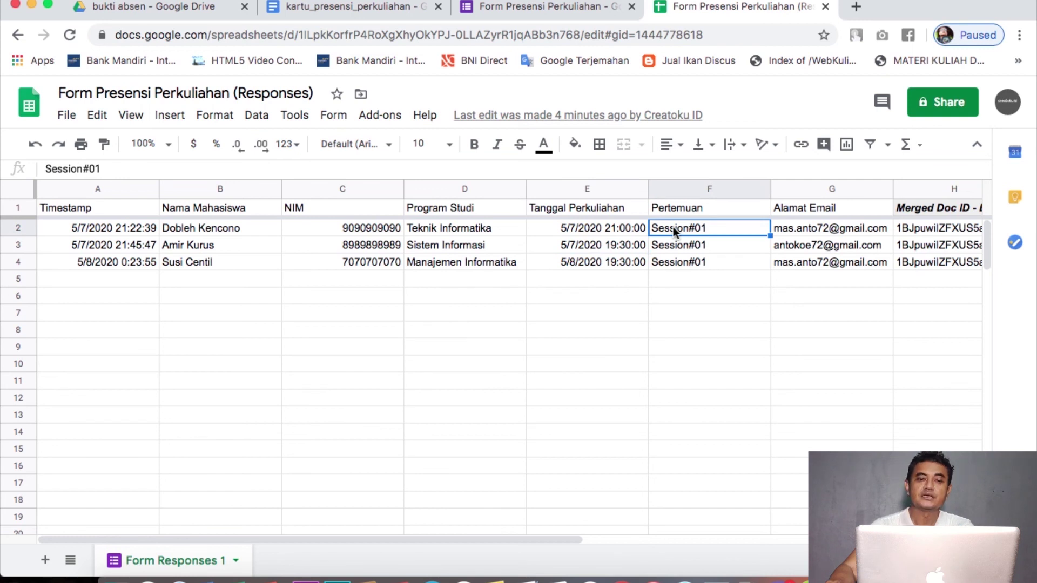
Step: Review the Nama Mahasiswa, Program Studi and Tanggal Perkuliahan entries for each response row
left_click(208, 230)
left_click(212, 245)
left_click(215, 260)
left_click(216, 229)
left_click(212, 247)
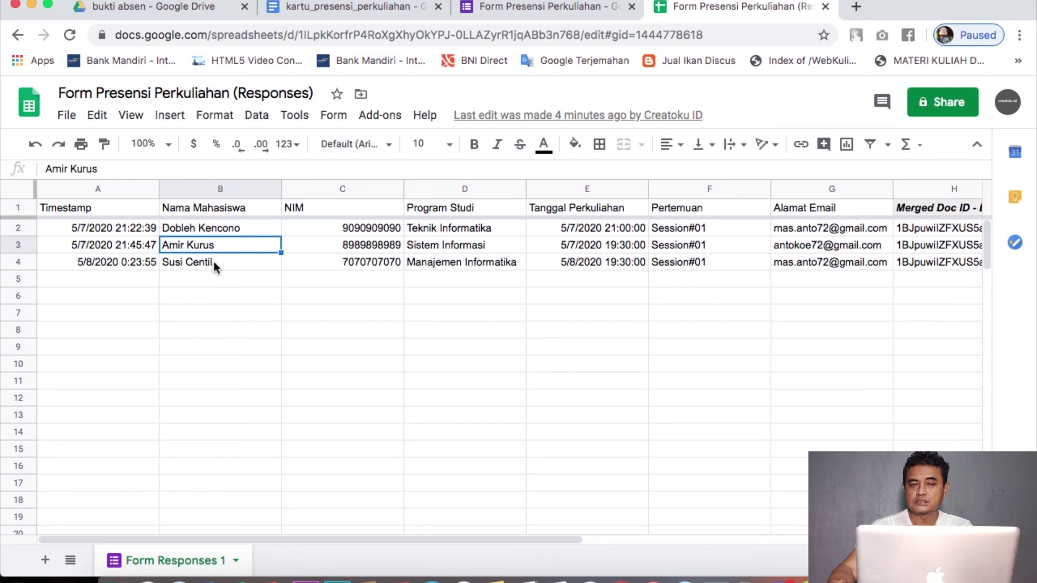
left_click(212, 261)
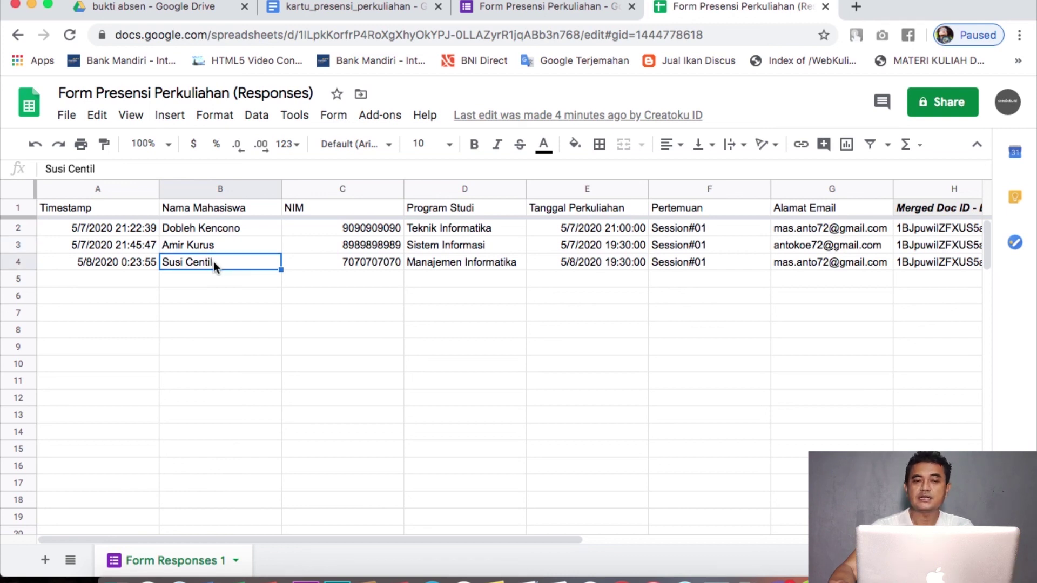
left_click(481, 227)
left_click(567, 232)
left_click(589, 246)
left_click(589, 260)
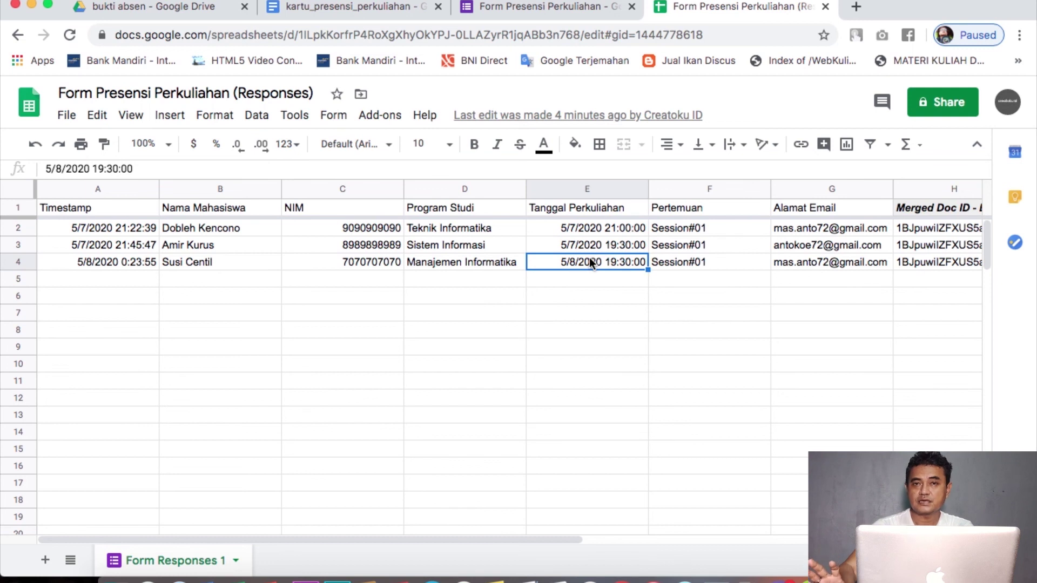